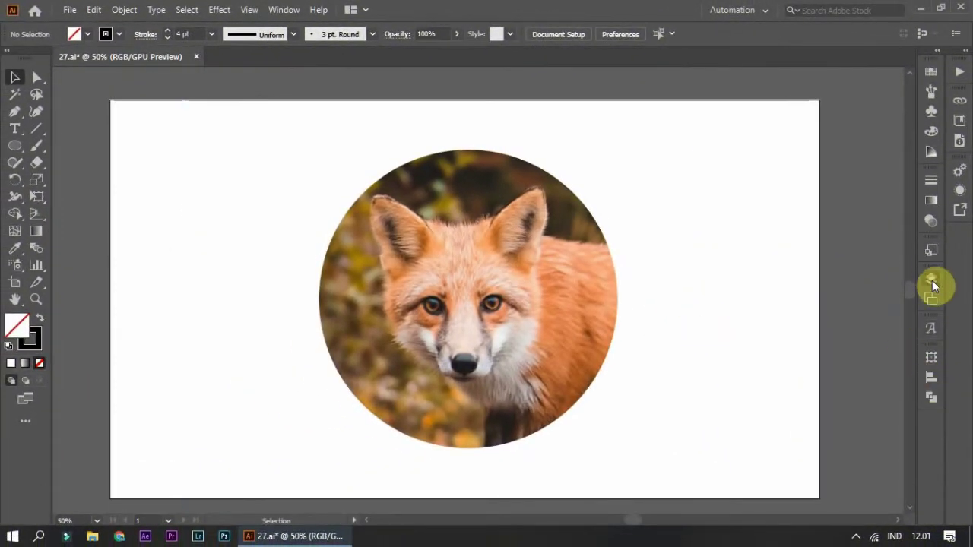
# Create a new layer and draw a black 4 pt vertical line through the fox photo's centre.
pyautogui.click(933, 284)
pyautogui.click(873, 405)
pyautogui.click(33, 337)
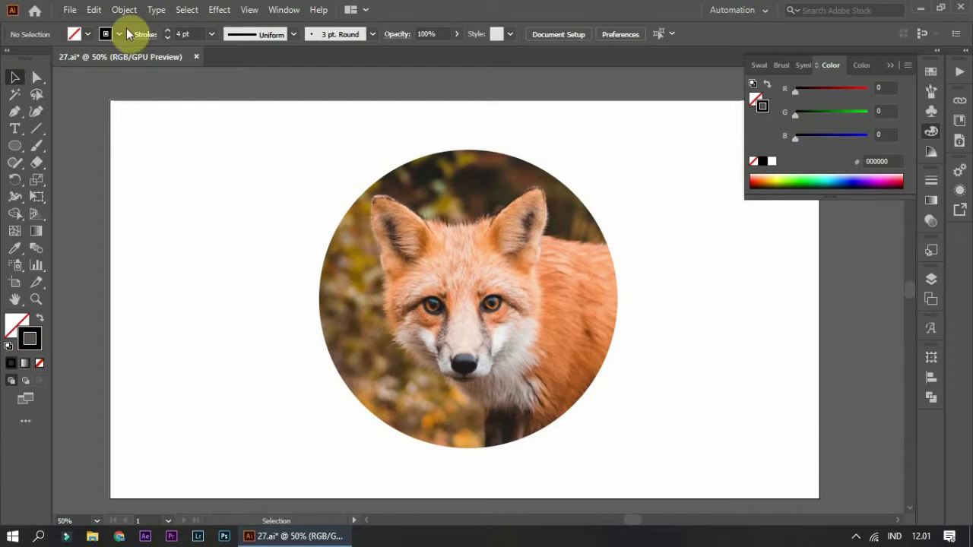
pyautogui.moveTo(451, 507); pyautogui.dragTo(465, 464)
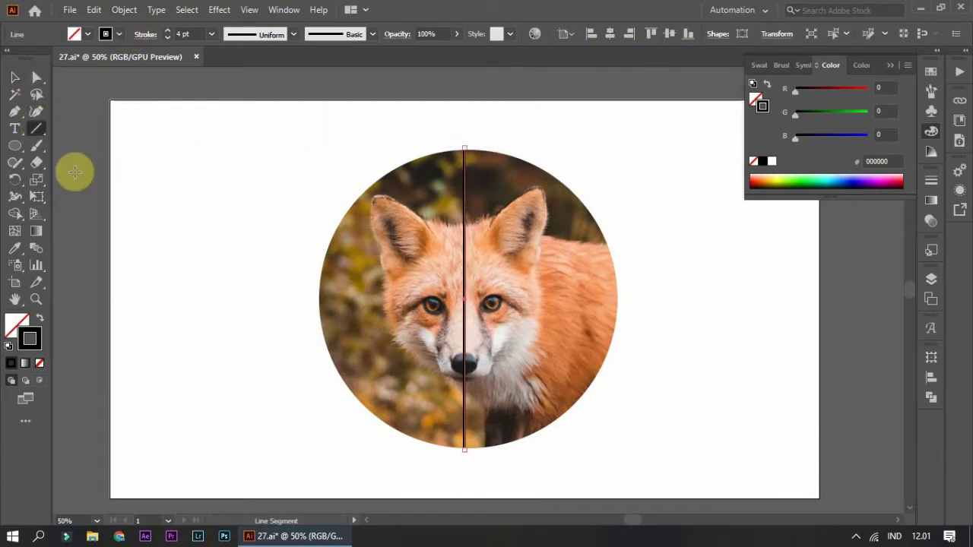
pyautogui.click(15, 77)
pyautogui.hotkey('ctrl', '1')
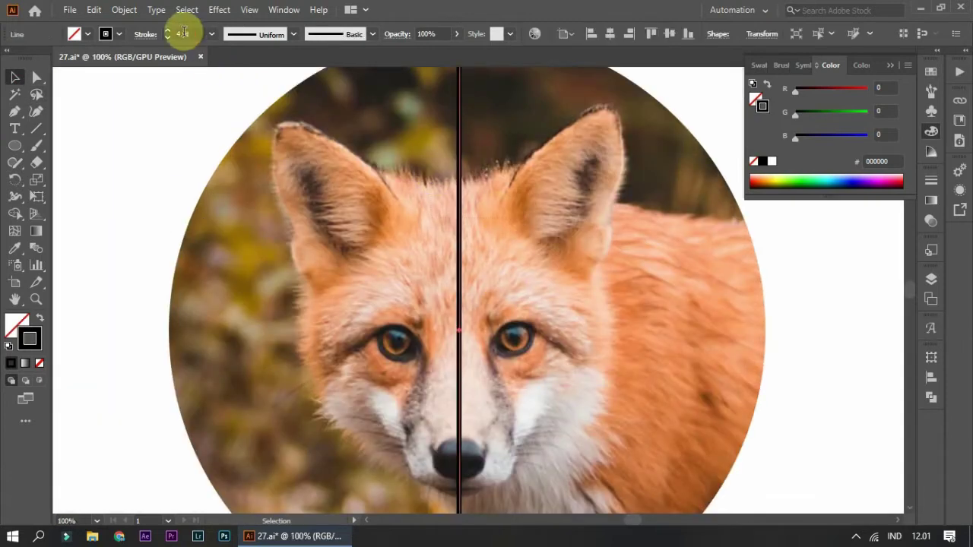
pyautogui.click(186, 37)
pyautogui.write('1')
# Start the Pen outline at the centre line, curving over the head top to the left ear tip.
pyautogui.click(226, 227)
pyautogui.scroll(1, 340, 263)
pyautogui.click(14, 122)
pyautogui.scroll(1, 462, 250)
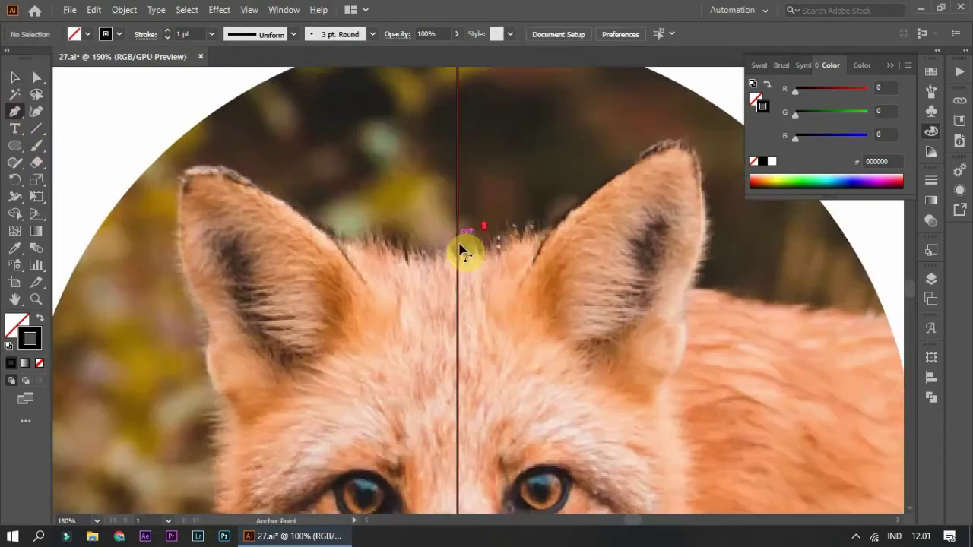
pyautogui.scroll(1, 454, 274)
pyautogui.scroll(1, 536, 306)
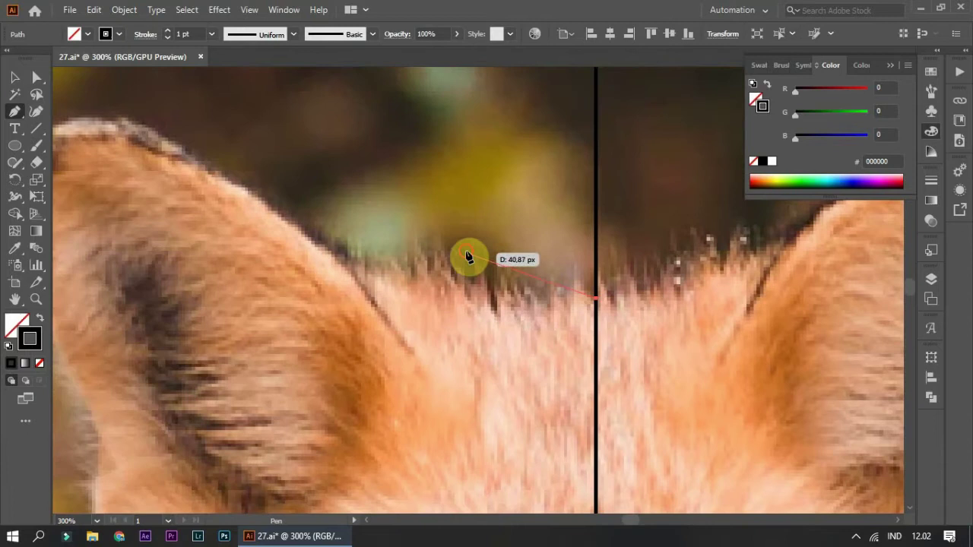
pyautogui.moveTo(465, 251); pyautogui.dragTo(396, 261)
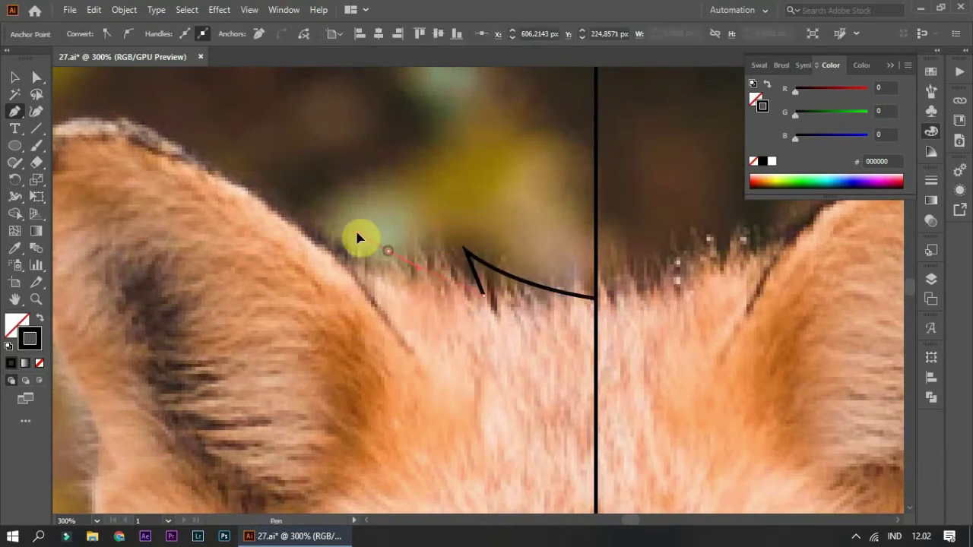
pyautogui.click(408, 322)
pyautogui.hscroll(-3, 560, 322)
pyautogui.scroll(2, 513, 284)
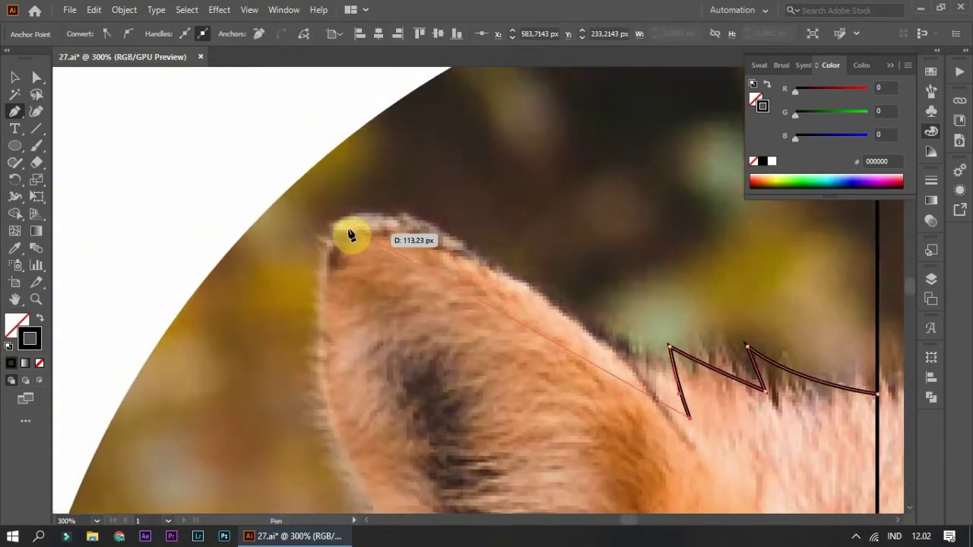
pyautogui.moveTo(352, 226); pyautogui.dragTo(304, 237)
pyautogui.moveTo(216, 255); pyautogui.dragTo(217, 254)
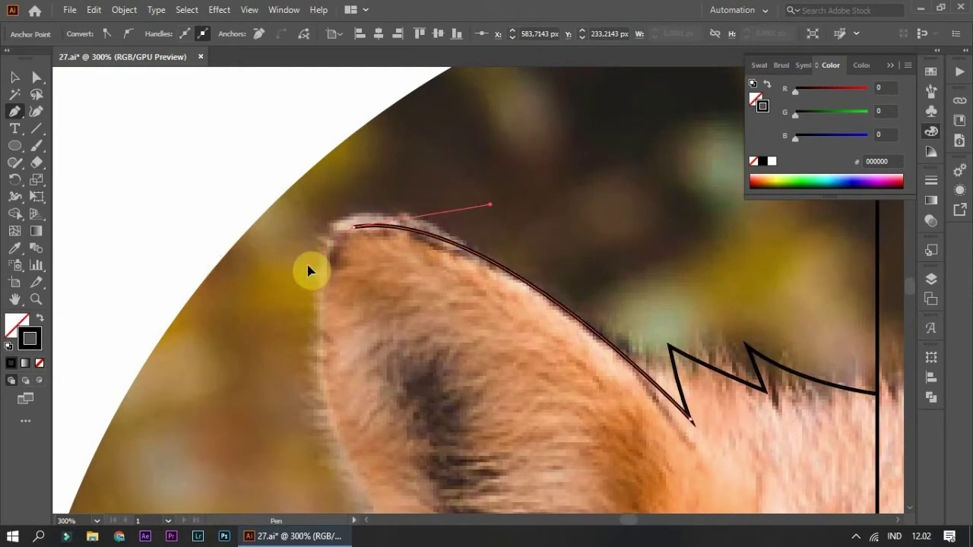
# Continue the outline down the ear's outer edge and along the left cheek.
pyautogui.hotkey('ctrl', '-')
pyautogui.moveTo(334, 319); pyautogui.dragTo(394, 354)
pyautogui.scroll(-3, 358, 357)
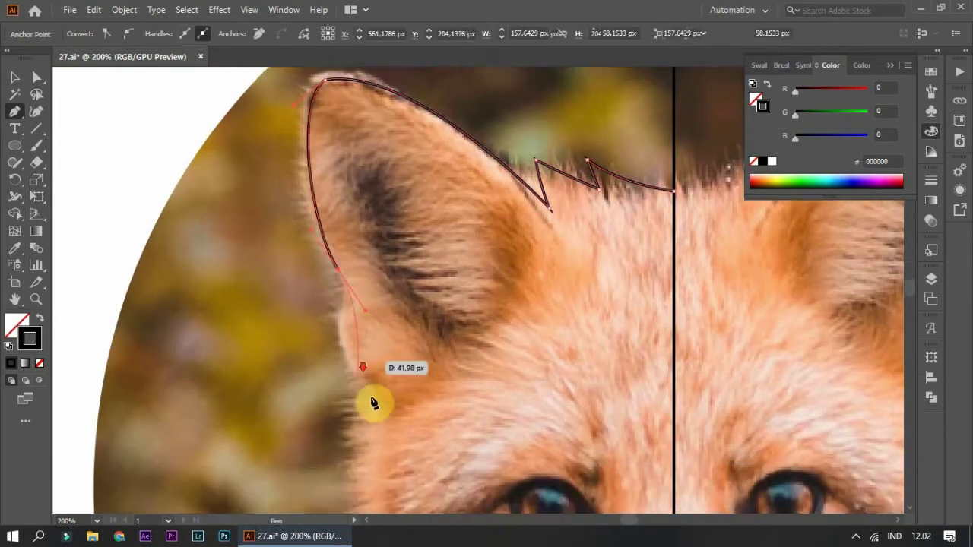
pyautogui.scroll(2, 450, 351)
pyautogui.moveTo(462, 331)
pyautogui.mouseDown()
pyautogui.moveTo(448, 343)
pyautogui.moveTo(337, 335)
pyautogui.mouseUp()
pyautogui.scroll(-3, 380, 342)
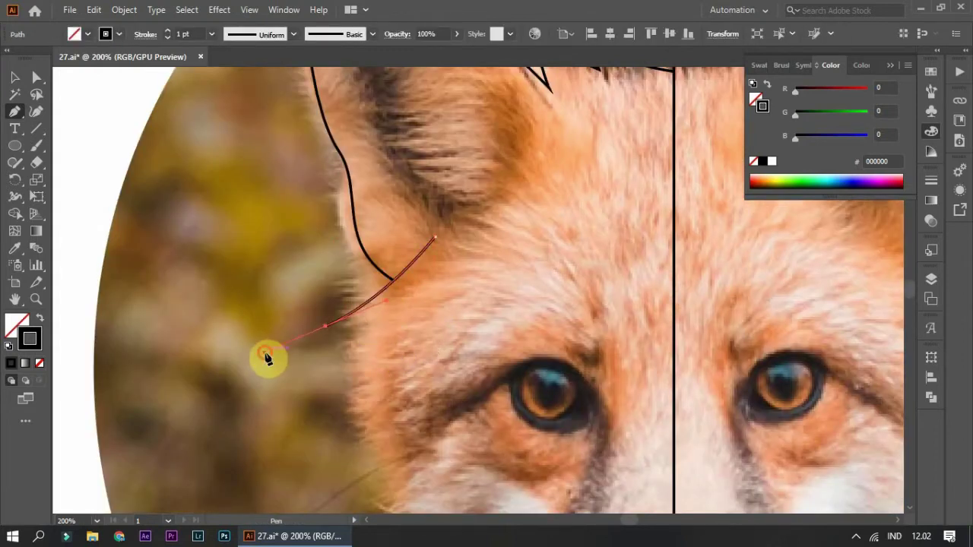
pyautogui.moveTo(392, 354); pyautogui.dragTo(408, 354)
pyautogui.scroll(-3, 399, 320)
pyautogui.moveTo(339, 300)
pyautogui.mouseDown()
pyautogui.moveTo(387, 307)
pyautogui.moveTo(358, 279)
pyautogui.mouseUp()
pyautogui.scroll(-2, 387, 308)
pyautogui.scroll(-2, 386, 254)
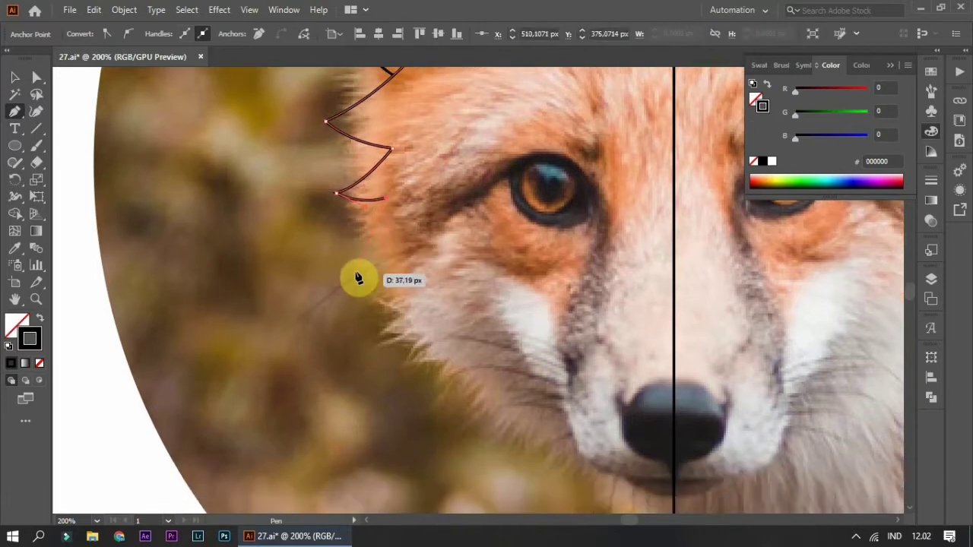
pyautogui.hotkey('ctrl', 'z')
# Add the cheek fur anchors down to the chin and deselect the finished outline.
pyautogui.moveTo(346, 282); pyautogui.dragTo(318, 298)
pyautogui.moveTo(389, 291); pyautogui.dragTo(292, 241)
pyautogui.hotkey('ctrl', 'z')
pyautogui.scroll(-1, 410, 316)
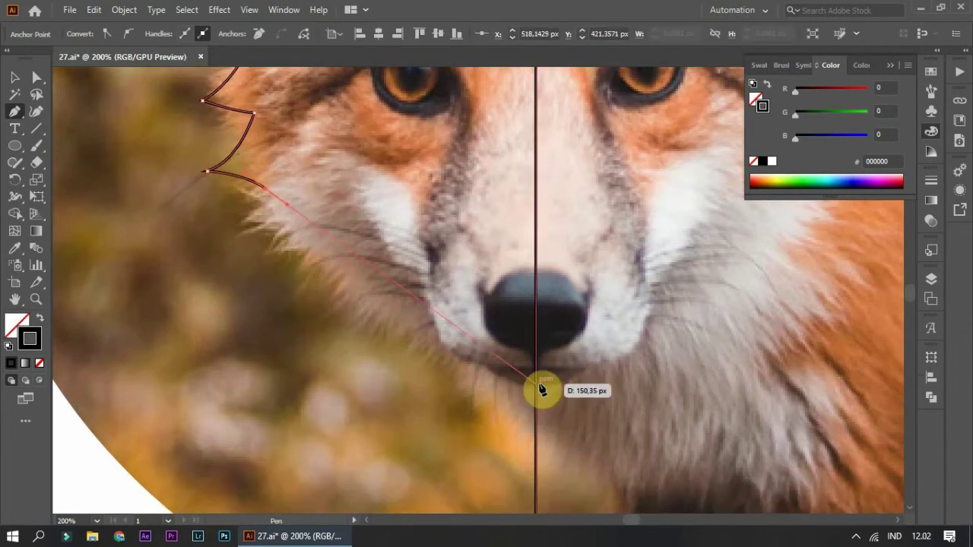
pyautogui.moveTo(539, 380); pyautogui.dragTo(636, 347)
pyautogui.scroll(3, 586, 402)
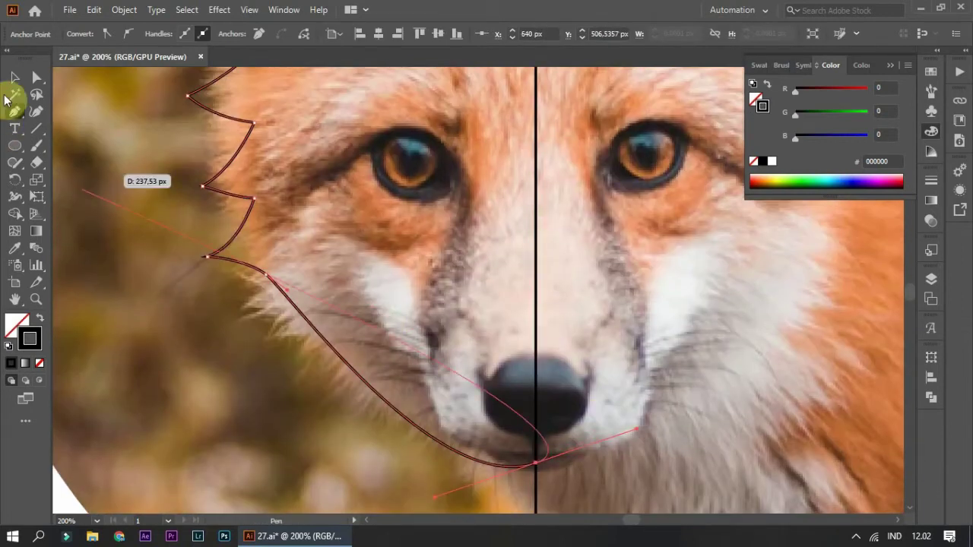
pyautogui.click(15, 77)
pyautogui.click(139, 193)
# Draw the inner muzzle curve from beside the muzzle down to the centre line.
pyautogui.click(15, 111)
pyautogui.scroll(-3, 358, 250)
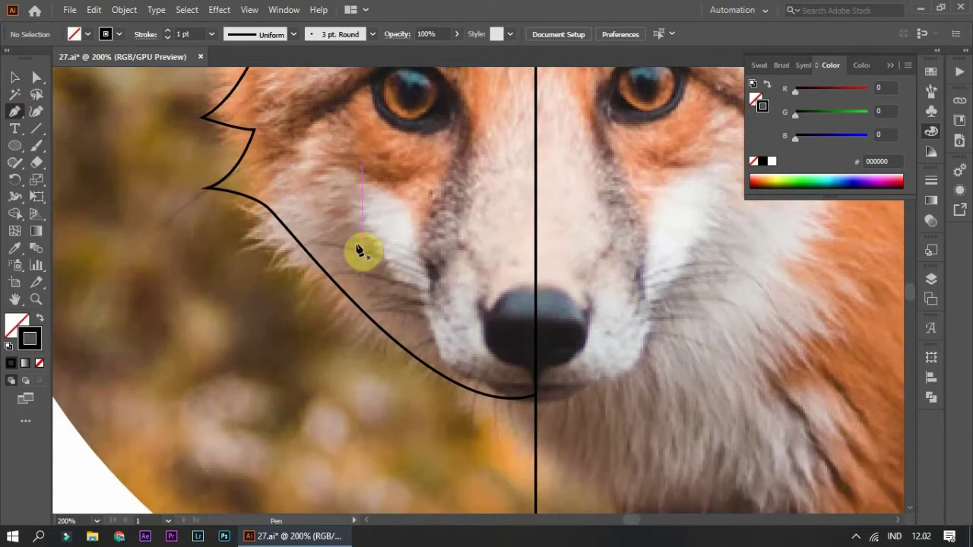
pyautogui.click(364, 225)
pyautogui.scroll(1, 418, 381)
pyautogui.moveTo(427, 248); pyautogui.dragTo(456, 329)
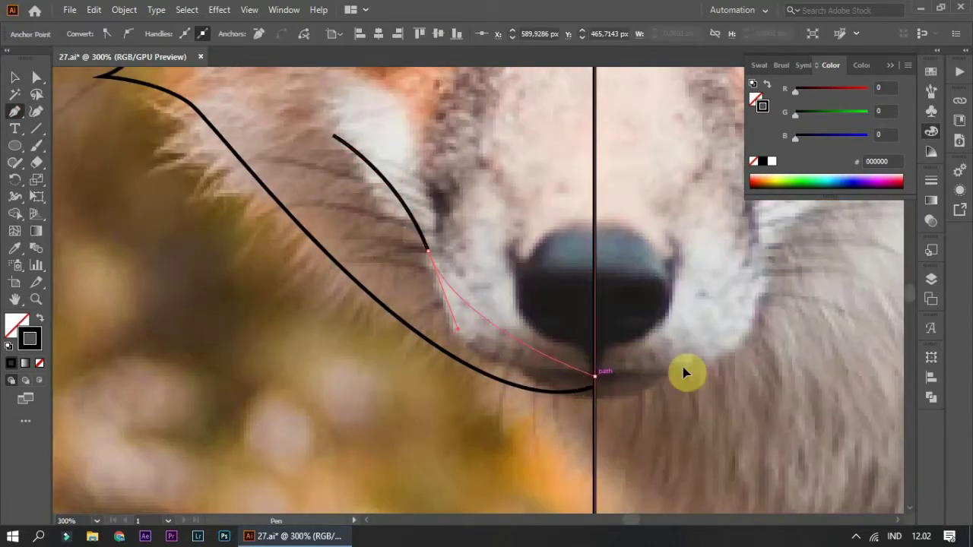
pyautogui.moveTo(662, 357); pyautogui.dragTo(478, 343)
pyautogui.keyDown('ctrl'); pyautogui.click(517, 159); pyautogui.keyUp('ctrl')
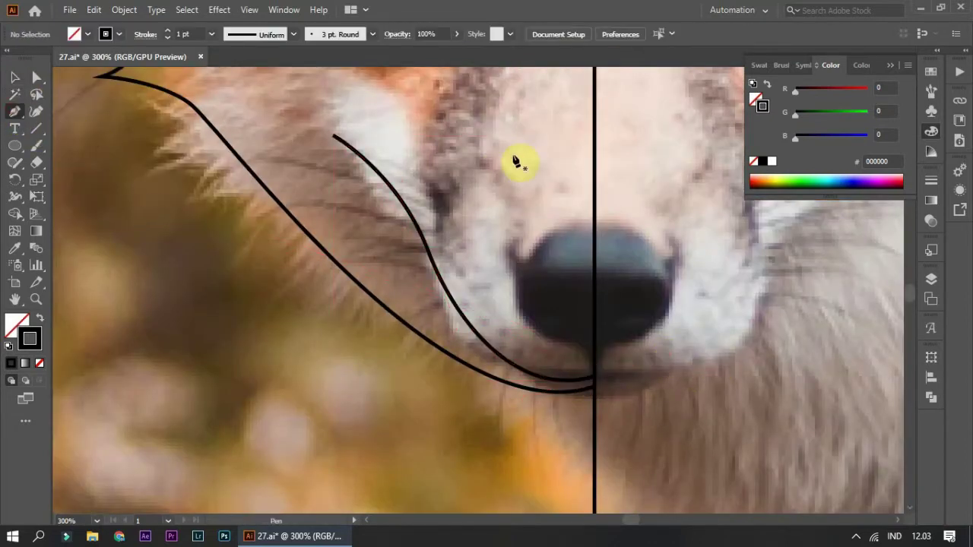
# Trace the side of the nose down to the centre line and extend it over the nose top.
pyautogui.scroll(1, 517, 158)
pyautogui.moveTo(541, 284); pyautogui.dragTo(528, 299)
pyautogui.moveTo(614, 368); pyautogui.dragTo(550, 321)
pyautogui.press('ctrl')
pyautogui.press('ctrl')
pyautogui.click(17, 94)
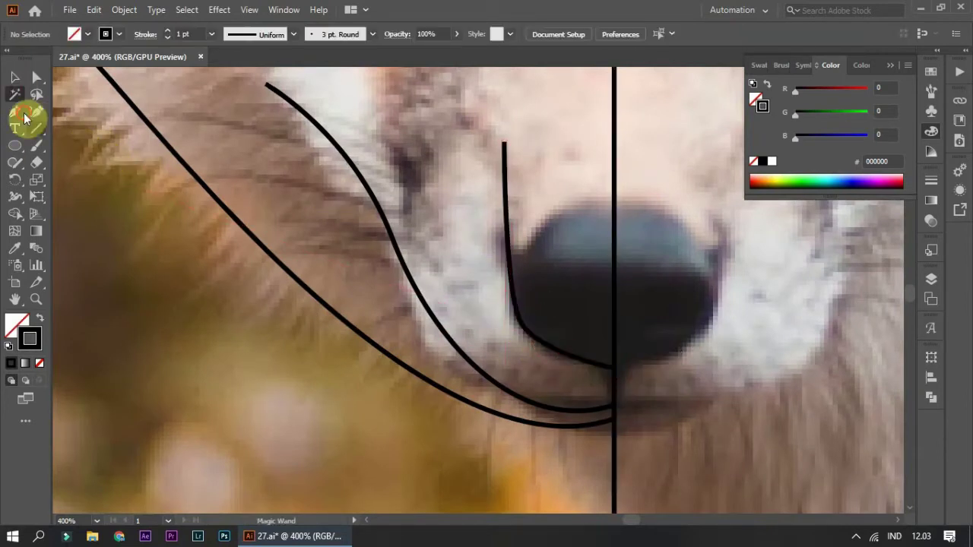
pyautogui.click(509, 270)
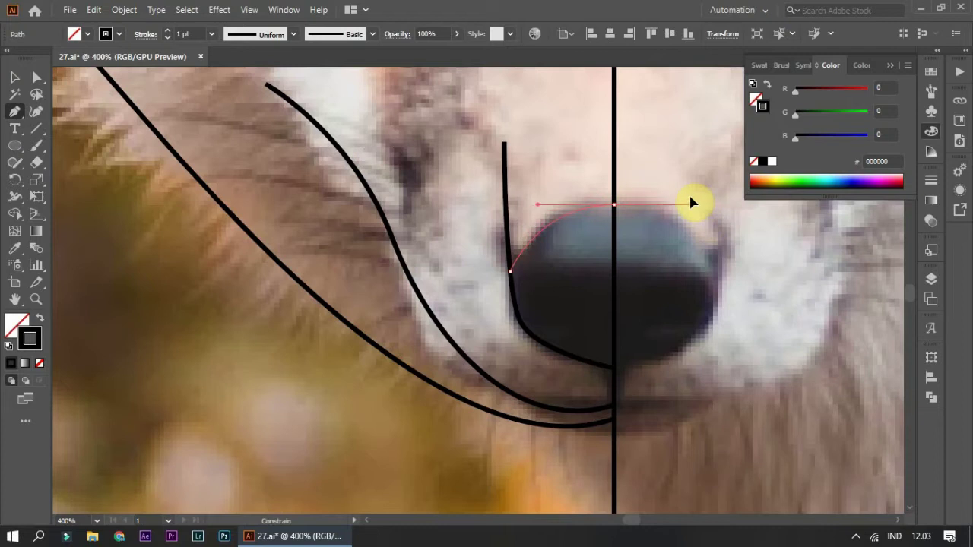
pyautogui.click(15, 77)
pyautogui.click(434, 196)
# Draw a curved line beside the eye's inner corner.
pyautogui.scroll(5, 434, 195)
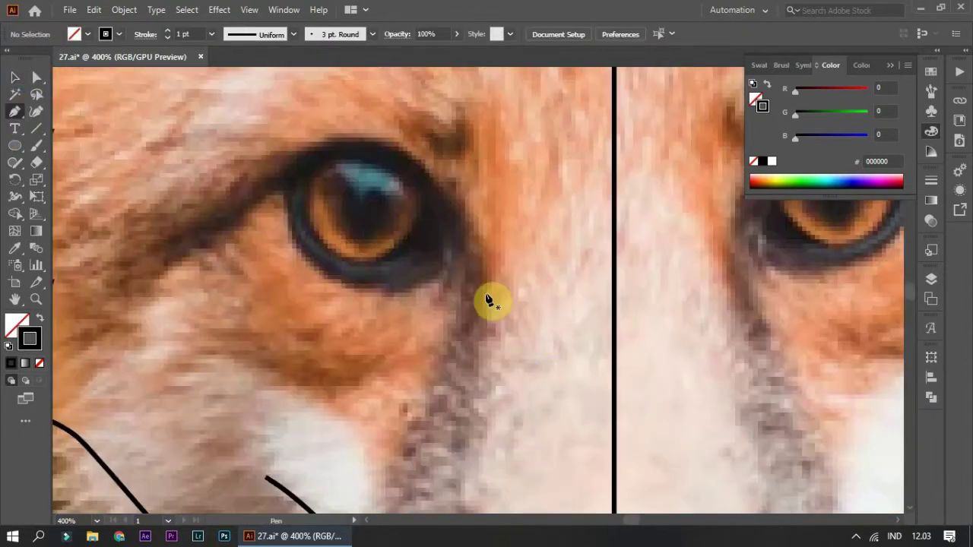
pyautogui.hscroll(-5, 489, 280)
pyautogui.scroll(2, 647, 235)
pyautogui.click(648, 174)
pyautogui.moveTo(673, 337); pyautogui.dragTo(680, 278)
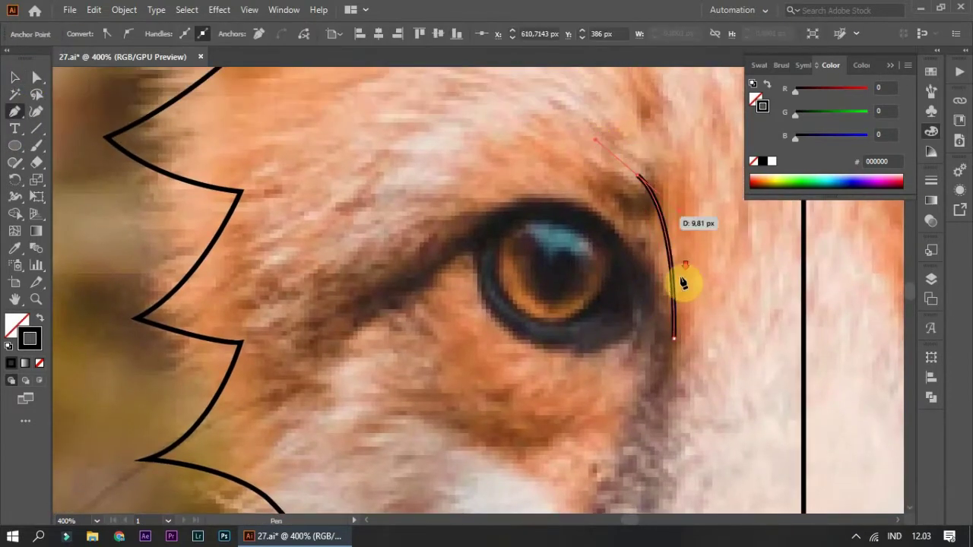
pyautogui.press('Escape')
# Draw the upper eyelid curve from left of the eye to its inner corner.
pyautogui.click(348, 279)
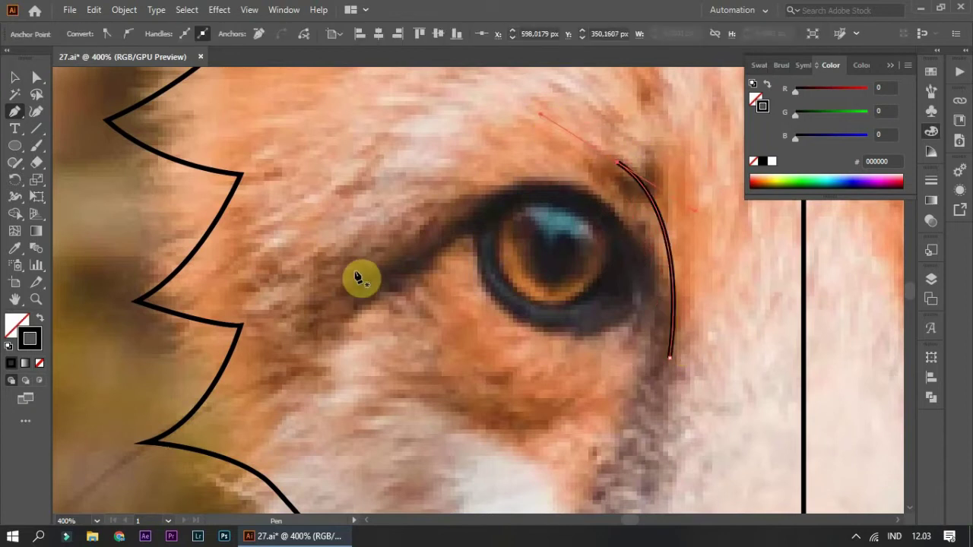
pyautogui.moveTo(483, 205); pyautogui.dragTo(476, 203)
pyautogui.scroll(-1, 577, 251)
pyautogui.moveTo(672, 250); pyautogui.dragTo(677, 288)
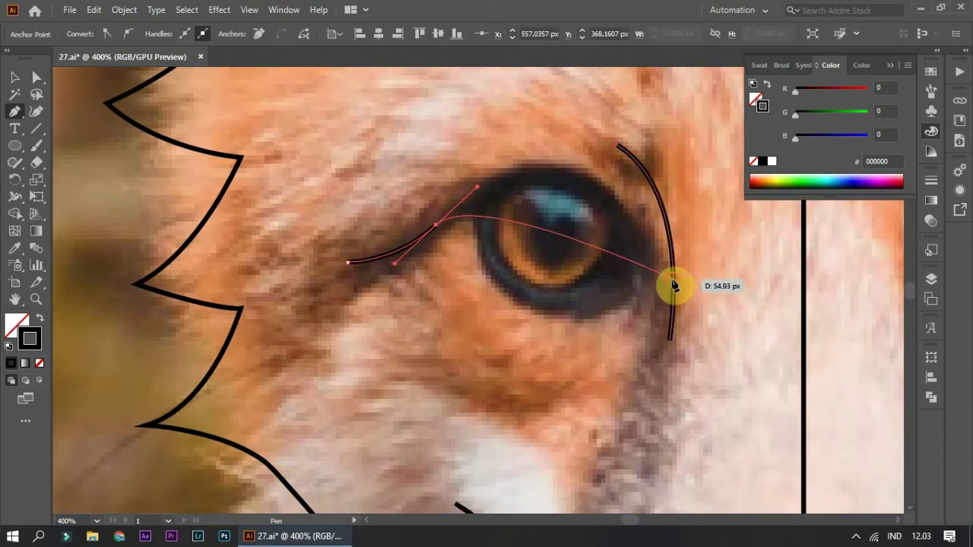
pyautogui.click(14, 77)
pyautogui.hotkey('ctrl', 'shift', 'a')
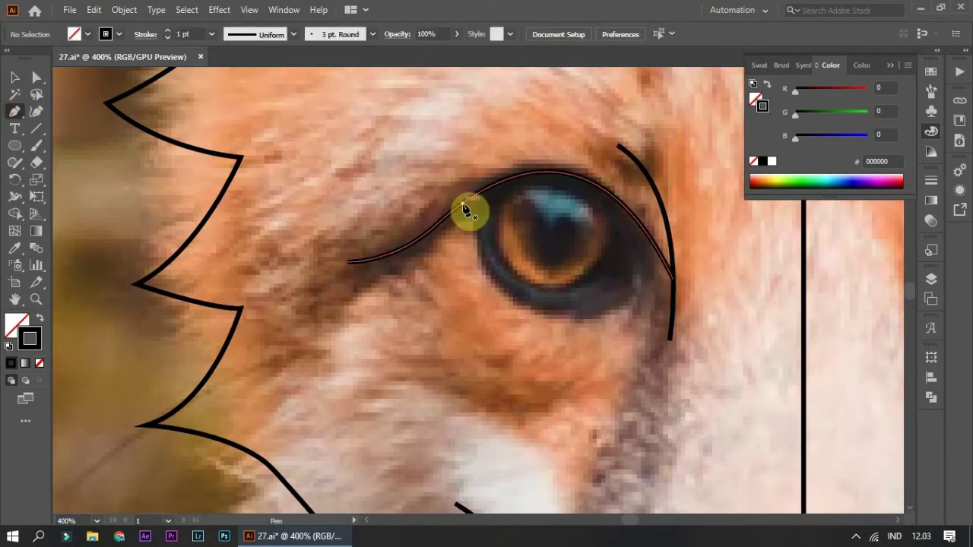
# Draw the lower eye line under the eye and zoom to 100%.
pyautogui.click(465, 209)
pyautogui.moveTo(663, 260); pyautogui.dragTo(808, 177)
pyautogui.click(14, 76)
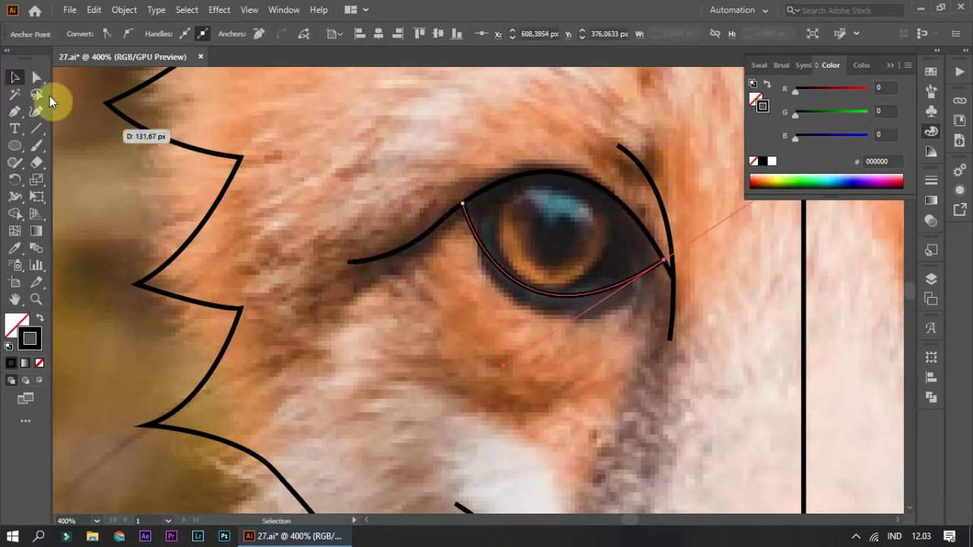
pyautogui.hotkey('ctrl', 'shift', 'a')
pyautogui.scroll(5, 178, 223)
pyautogui.hotkey('ctrl', '1')
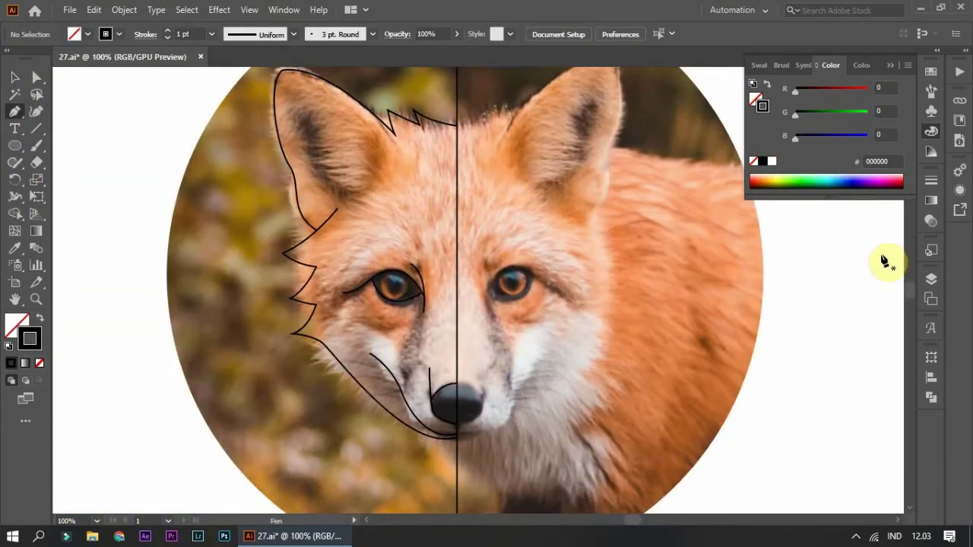
# Hide the fox photo layer and resume the open outline path from its end.
pyautogui.click(931, 279)
pyautogui.click(751, 309)
pyautogui.scroll(1, 365, 198)
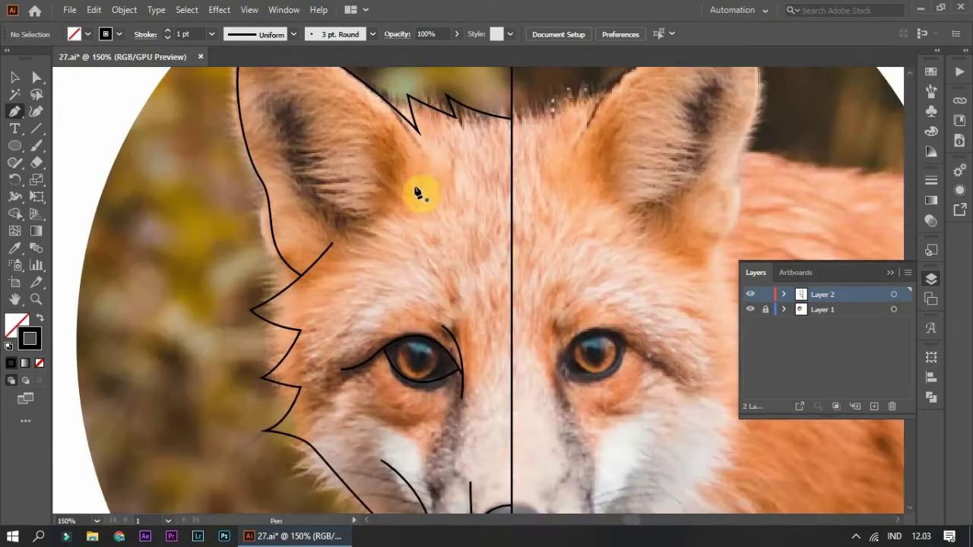
pyautogui.scroll(1, 380, 322)
pyautogui.scroll(1, 320, 365)
pyautogui.click(299, 380)
pyautogui.scroll(2, 178, 330)
pyautogui.scroll(-1, 174, 203)
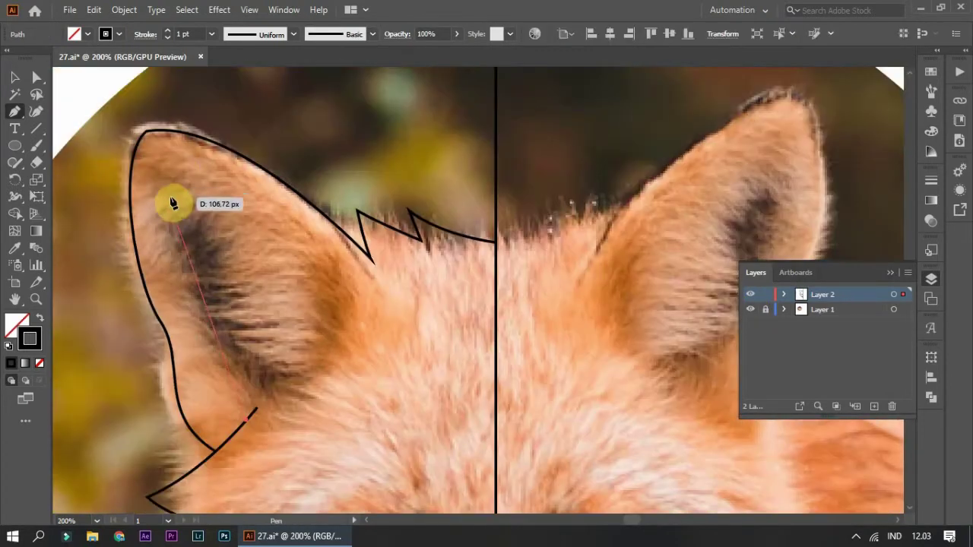
# Trace the inner ear line with zigzag fur notches, joining it to the lower line.
pyautogui.click(187, 103)
pyautogui.scroll(1, 321, 254)
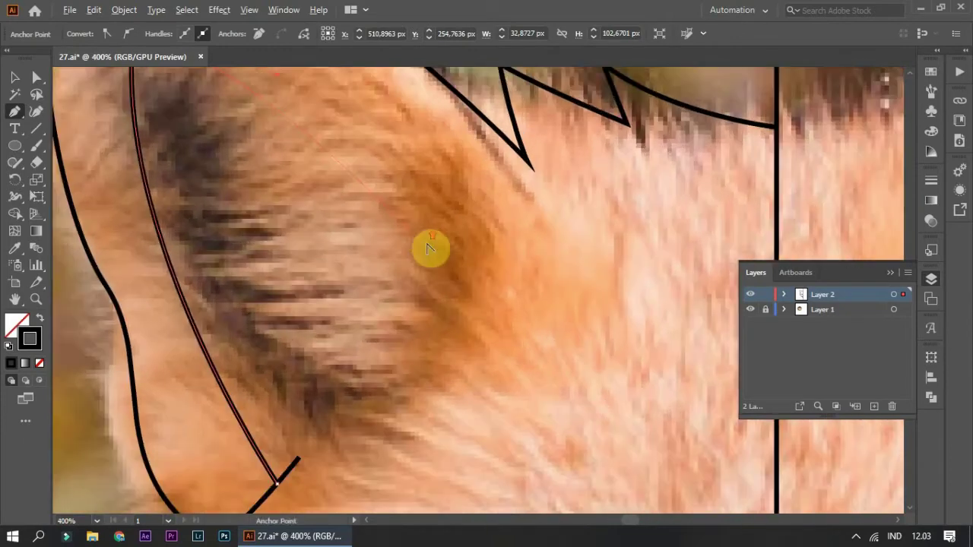
pyautogui.moveTo(435, 258); pyautogui.dragTo(434, 311)
pyautogui.click(335, 303)
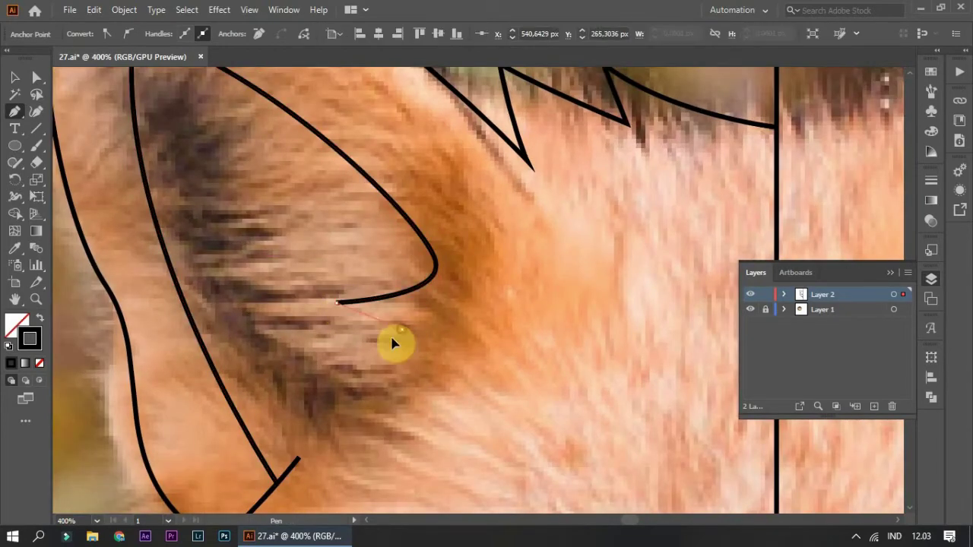
pyautogui.click(403, 329)
pyautogui.click(306, 365)
pyautogui.click(376, 382)
pyautogui.click(299, 461)
pyautogui.scroll(-2, 299, 461)
pyautogui.click(36, 77)
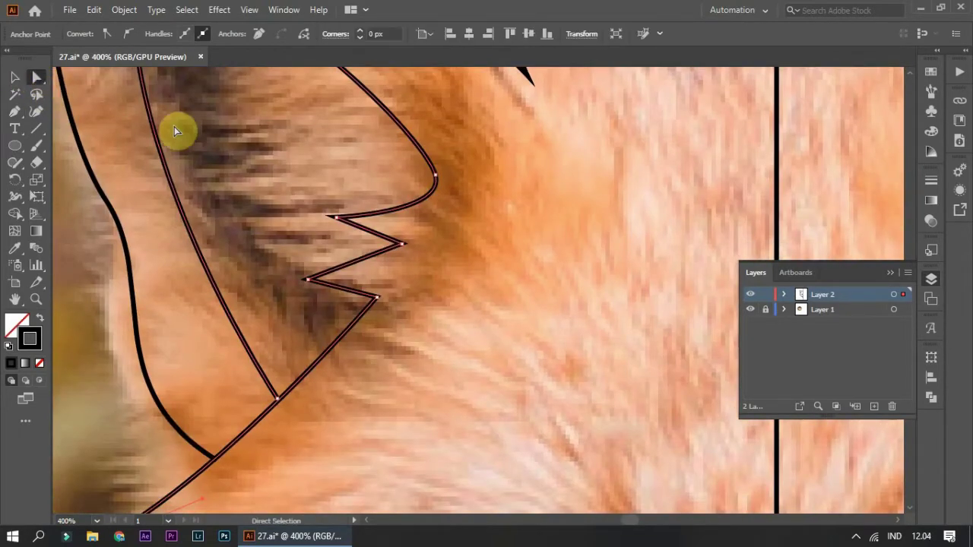
# Select the ear-tip anchor and toggle the fox photo layer to check the lines.
pyautogui.scroll(-2, 472, 270)
pyautogui.scroll(2, 471, 267)
pyautogui.click(164, 238)
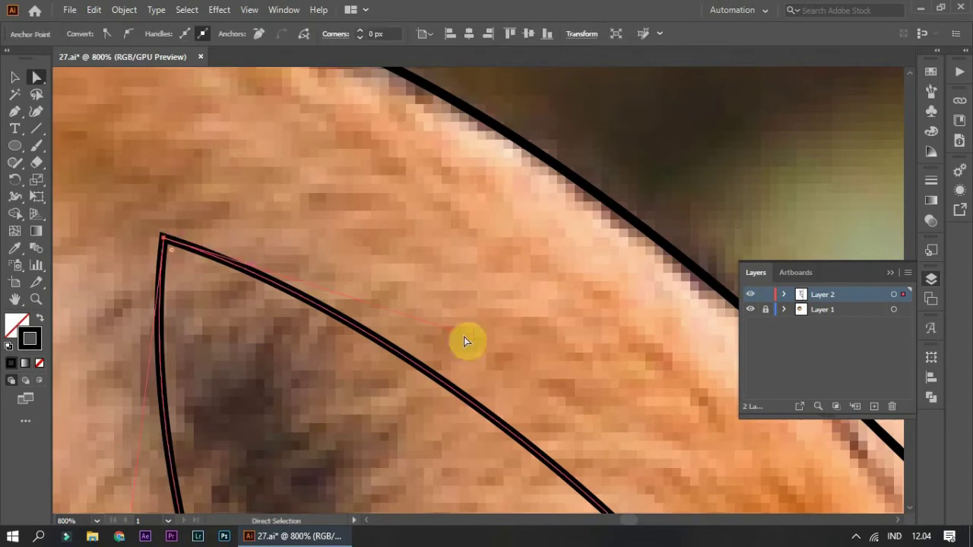
pyautogui.scroll(-2, 413, 259)
pyautogui.scroll(-1, 500, 282)
pyautogui.click(750, 309)
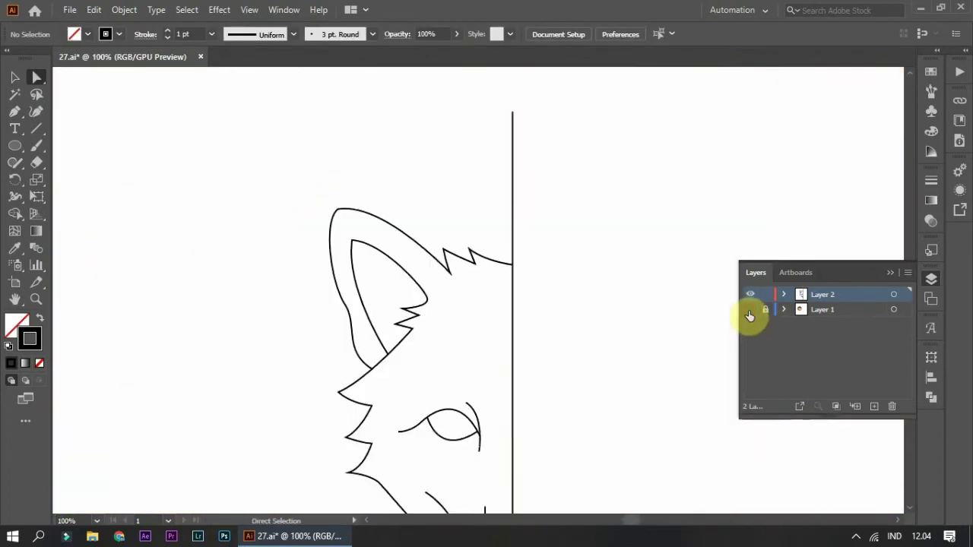
pyautogui.click(750, 309)
pyautogui.scroll(2, 504, 223)
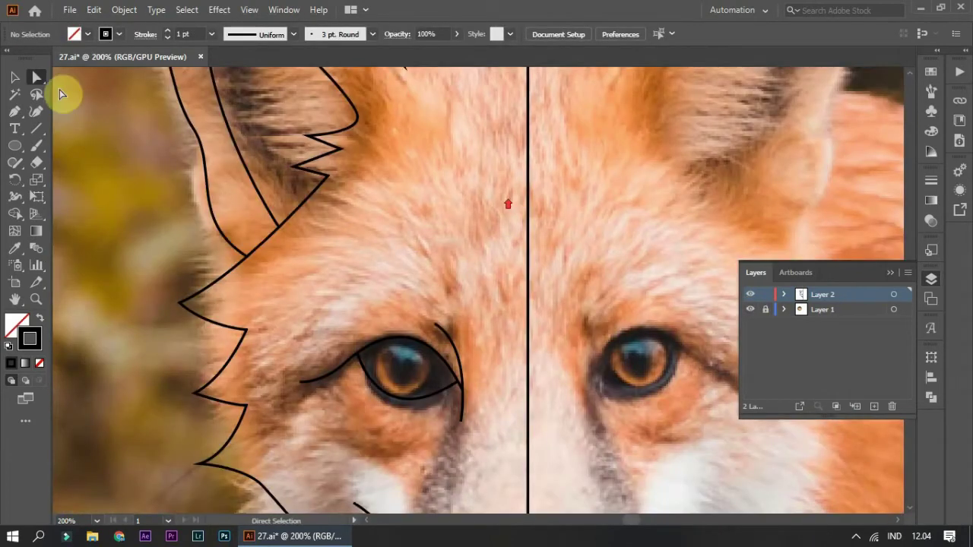
# Draw a curved forehead stroke meeting the centre line, then hide the photo to review.
pyautogui.click(14, 111)
pyautogui.scroll(1, 532, 228)
pyautogui.scroll(1, 500, 296)
pyautogui.moveTo(483, 255); pyautogui.dragTo(441, 239)
pyautogui.scroll(1, 545, 321)
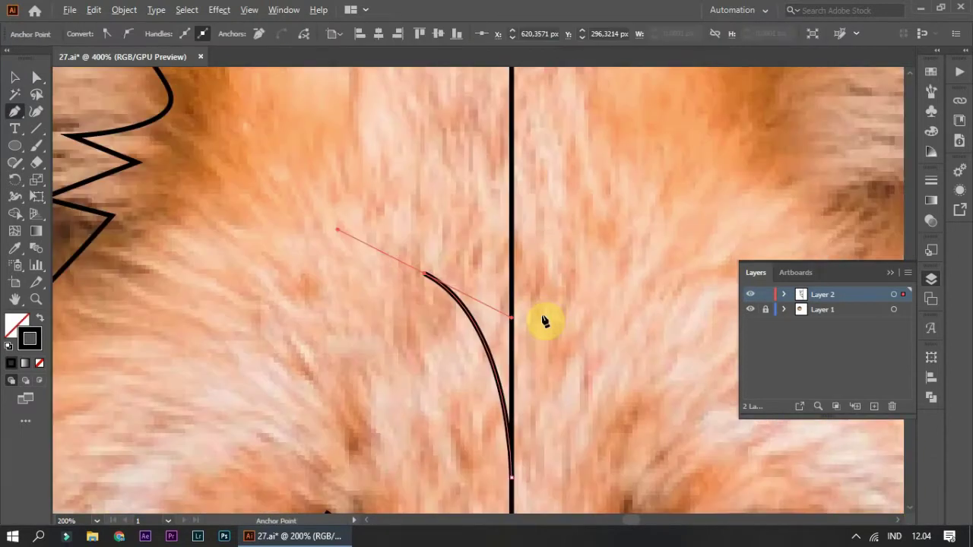
pyautogui.moveTo(512, 320); pyautogui.dragTo(485, 340)
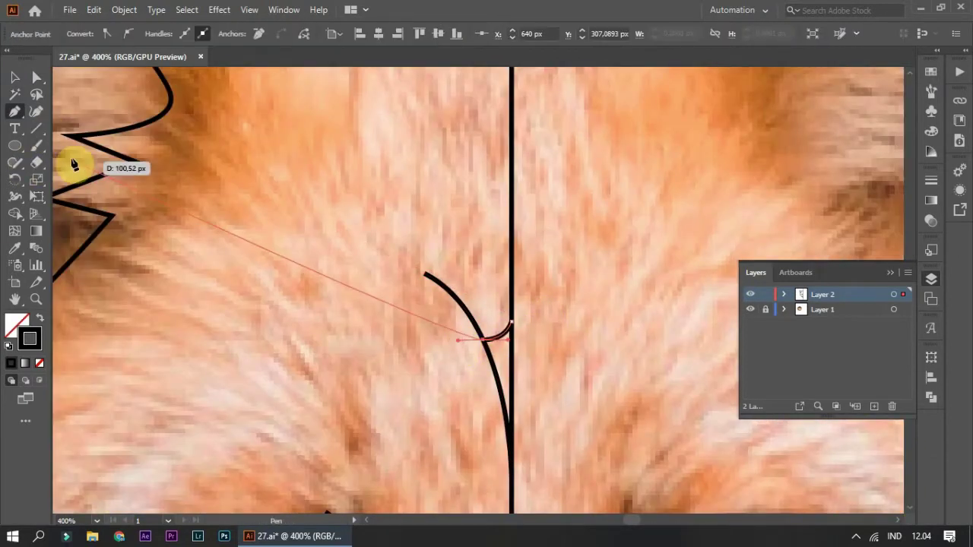
pyautogui.click(37, 77)
pyautogui.hotkey('ctrl', '0')
pyautogui.click(750, 310)
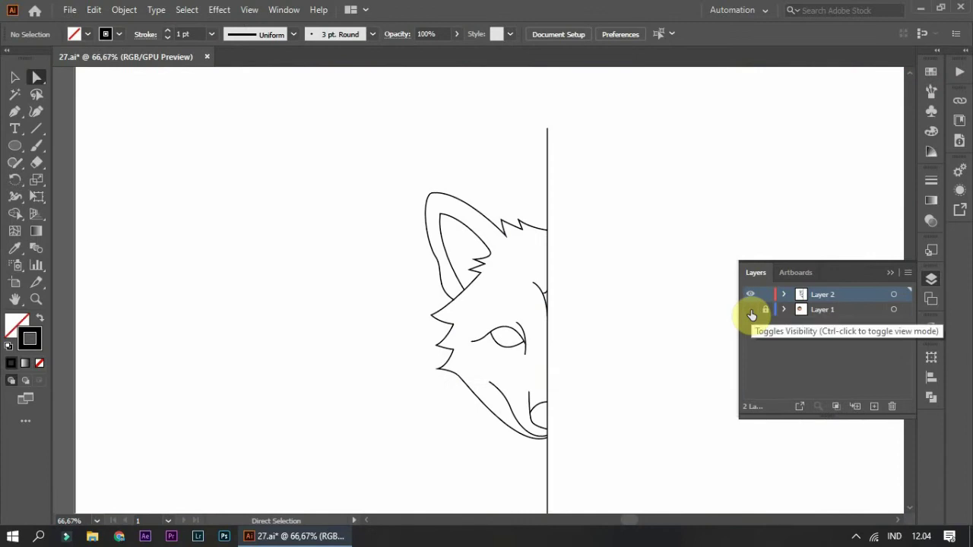
pyautogui.scroll(1, 570, 304)
pyautogui.scroll(-1, 558, 304)
# Make a vertically reflected copy of the left-half outline and move it to the right.
pyautogui.click(15, 77)
pyautogui.hotkey('ctrl', '0')
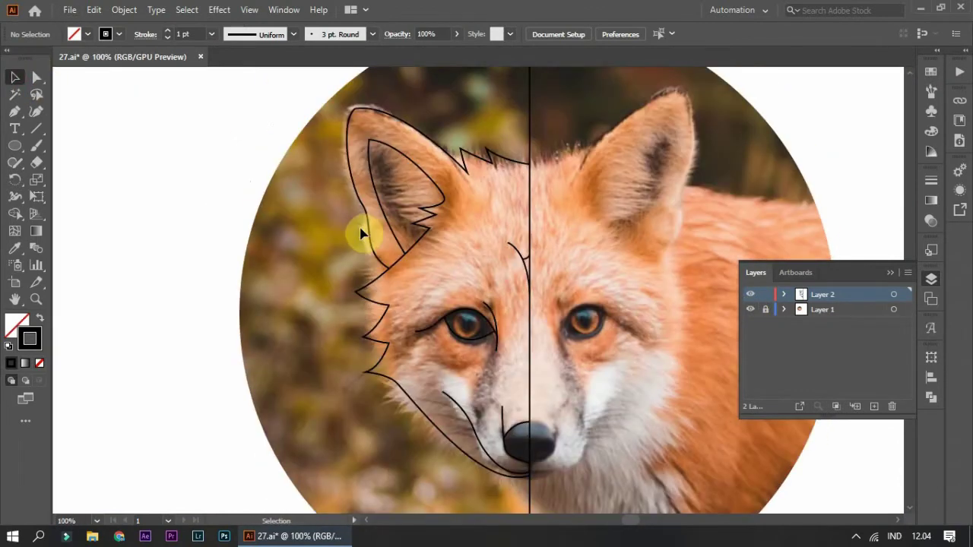
pyautogui.click(440, 157)
pyautogui.scroll(1, 441, 165)
pyautogui.scroll(1, 424, 224)
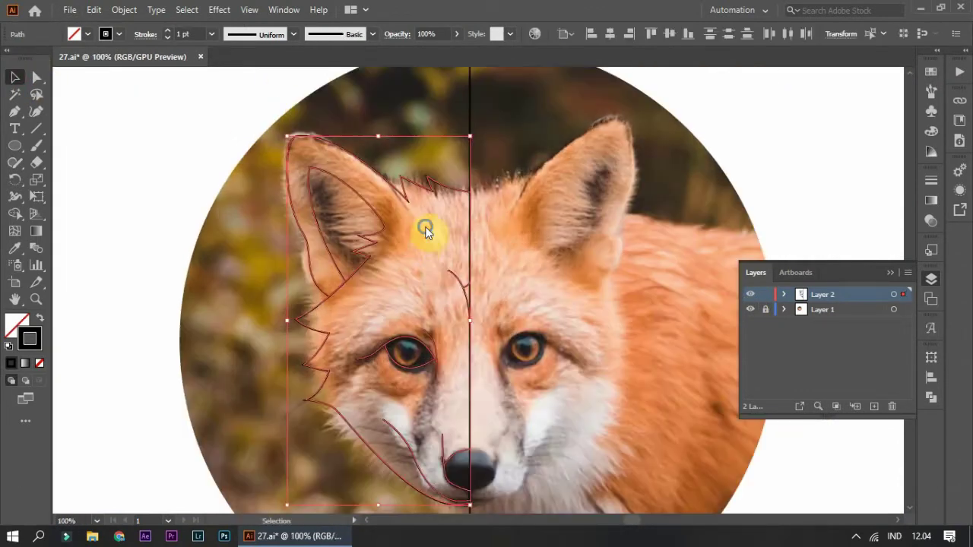
pyautogui.rightClick(425, 226)
pyautogui.click(629, 363)
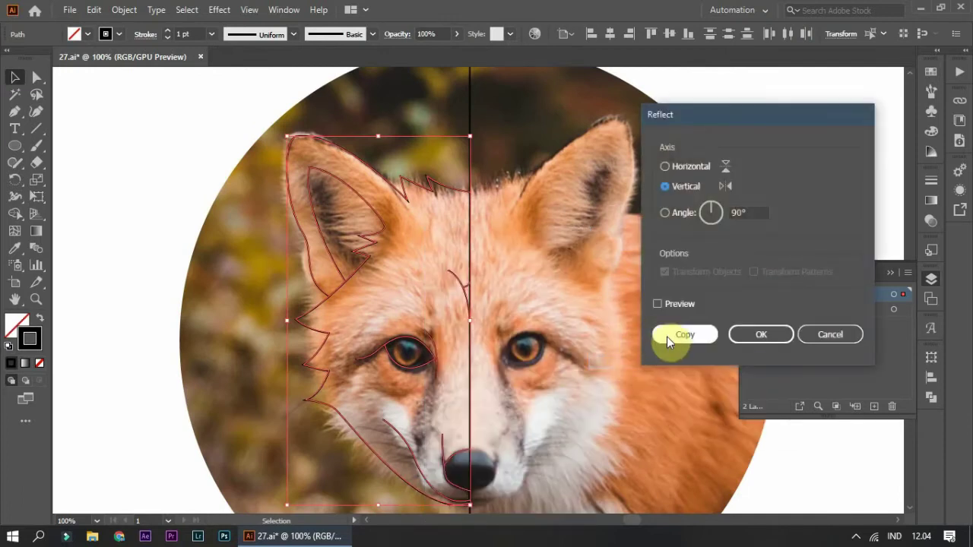
pyautogui.click(667, 337)
pyautogui.moveTo(359, 297); pyautogui.dragTo(481, 306)
# Delete the vertical centre line.
pyautogui.scroll(2, 482, 307)
pyautogui.click(451, 161)
pyautogui.press('Delete')
# Hide the fox photo layer and join the two halves at the head top.
pyautogui.click(749, 310)
pyautogui.scroll(-1, 456, 304)
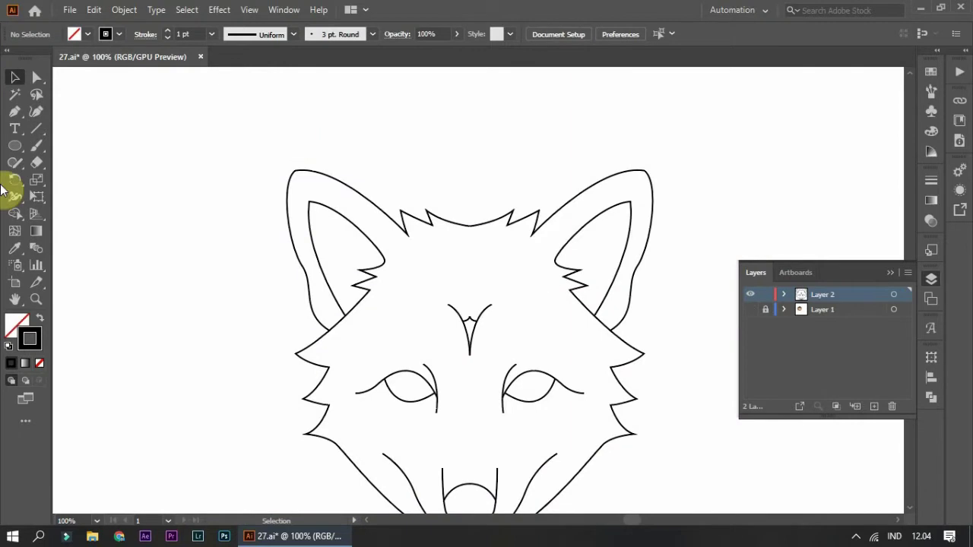
pyautogui.scroll(5, 450, 187)
pyautogui.click(493, 382)
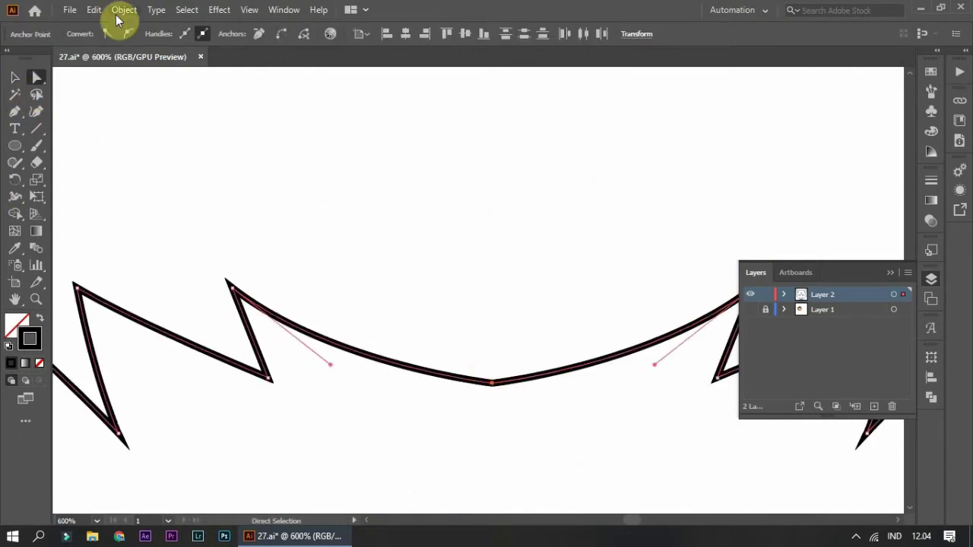
pyautogui.click(93, 11)
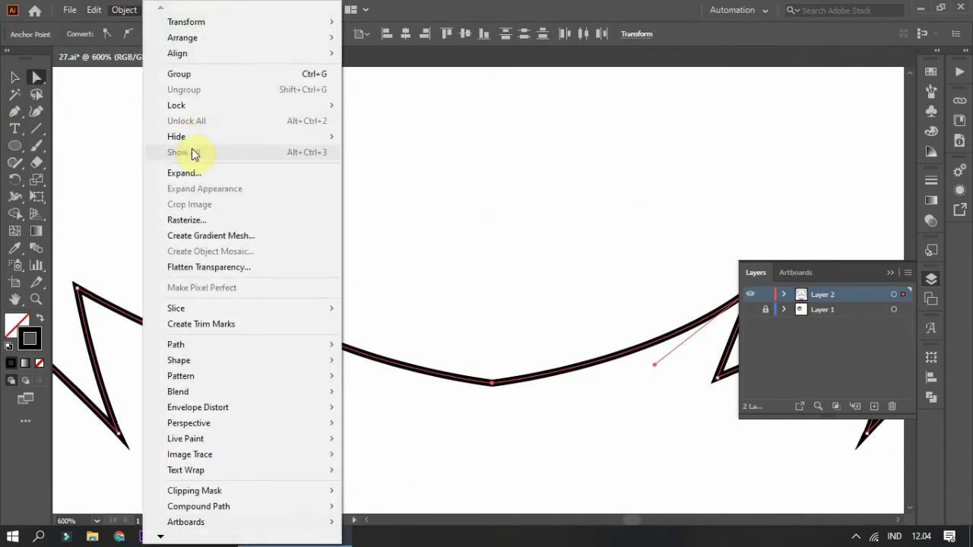
pyautogui.rightClick(377, 209)
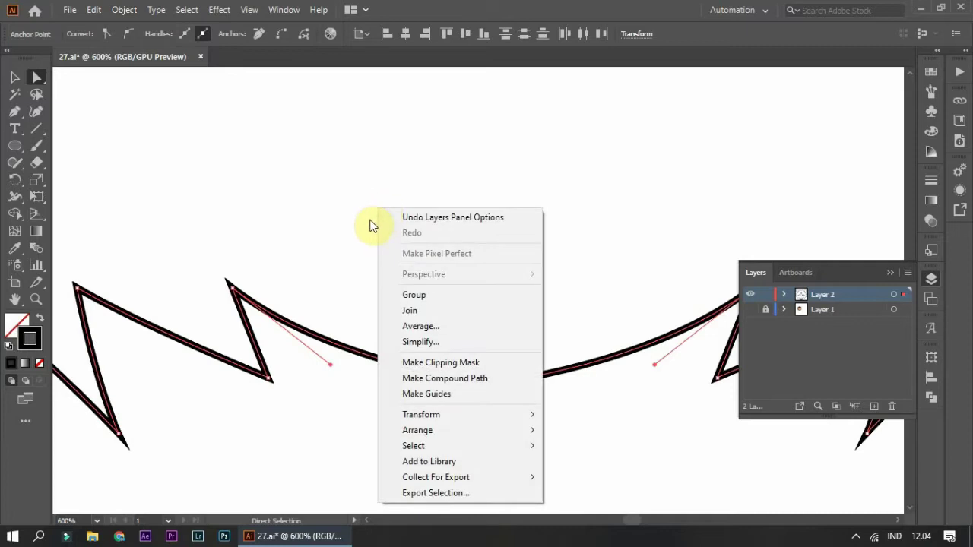
pyautogui.click(423, 310)
# Join the left and right halves of the forehead mark.
pyautogui.scroll(-5, 471, 300)
pyautogui.click(517, 320)
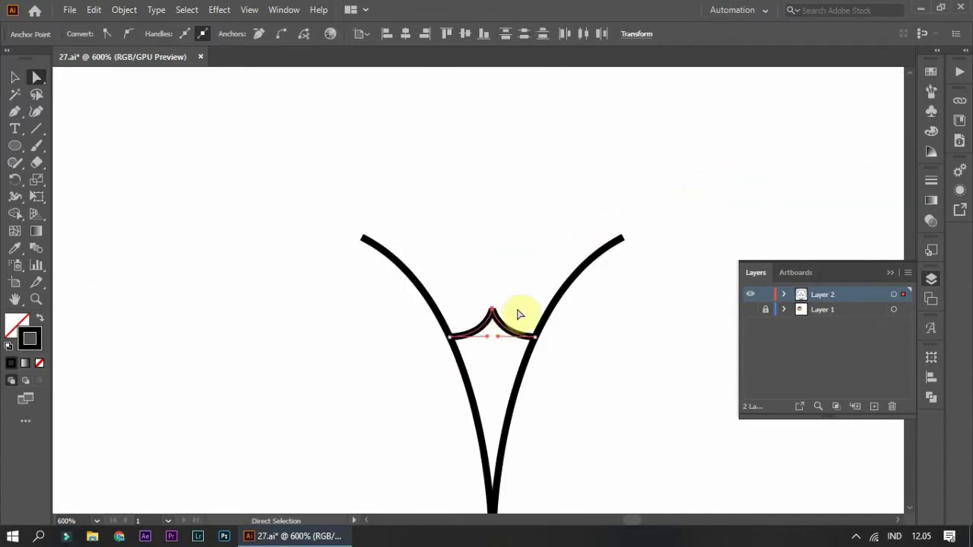
pyautogui.scroll(-3, 507, 226)
pyautogui.keyDown('shift'); pyautogui.click(494, 410); pyautogui.keyUp('shift')
pyautogui.rightClick(563, 330)
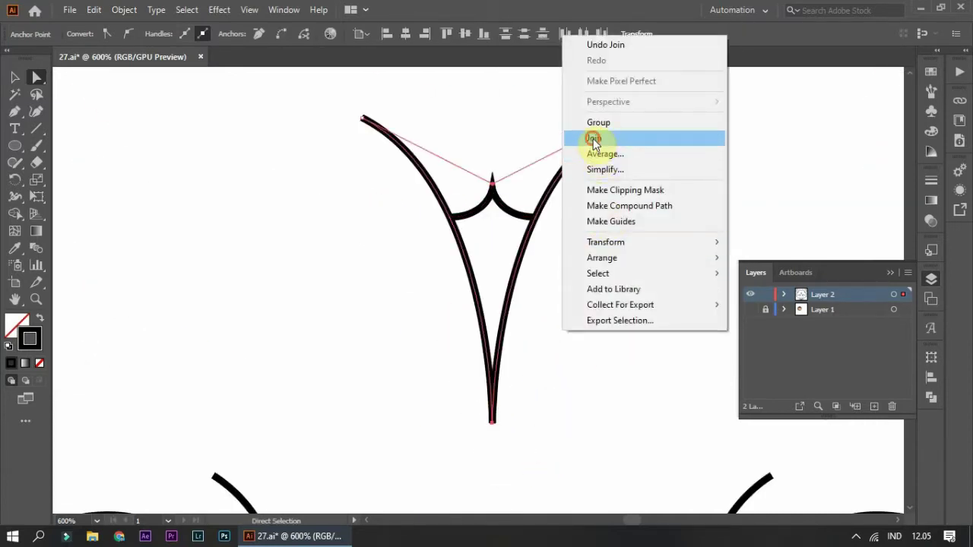
pyautogui.click(594, 143)
# Join the chin curve halves together with the top arc.
pyautogui.scroll(-5, 504, 393)
pyautogui.scroll(-3, 434, 302)
pyautogui.scroll(1, 446, 341)
pyautogui.click(447, 348)
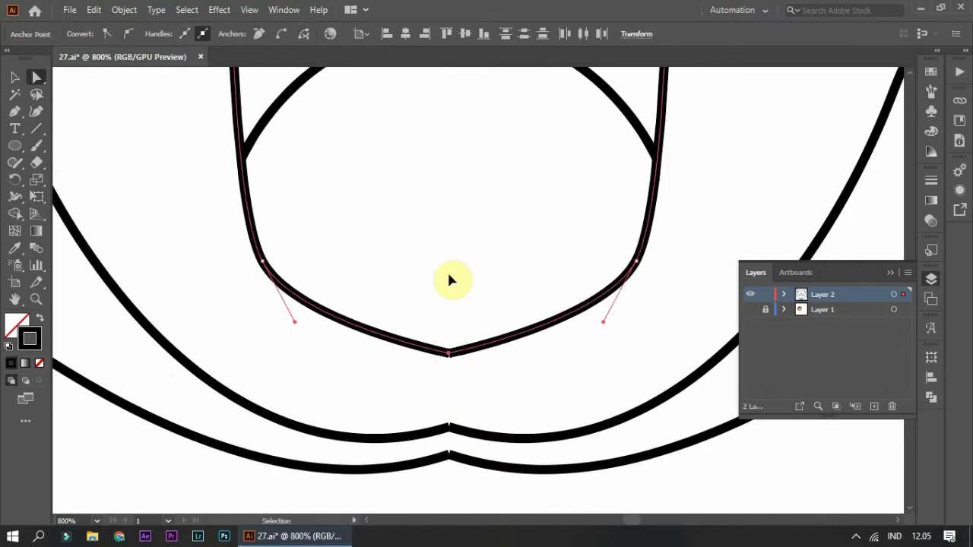
pyautogui.scroll(3, 444, 282)
pyautogui.keyDown('shift'); pyautogui.click(420, 149); pyautogui.keyUp('shift')
pyautogui.rightClick(478, 93)
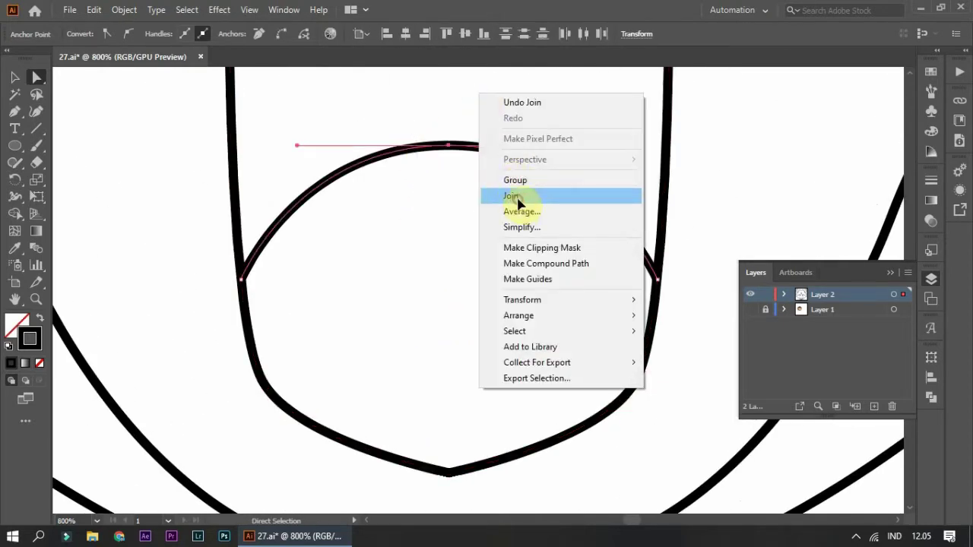
pyautogui.click(515, 197)
# Join the lower chin curve at its cusp, smooth that anchor, and lower its centre slightly.
pyautogui.scroll(-5, 440, 267)
pyautogui.moveTo(429, 255); pyautogui.dragTo(479, 304)
pyautogui.rightClick(448, 228)
pyautogui.click(468, 332)
pyautogui.rightClick(507, 256)
pyautogui.click(537, 317)
pyautogui.moveTo(450, 285); pyautogui.dragTo(451, 303)
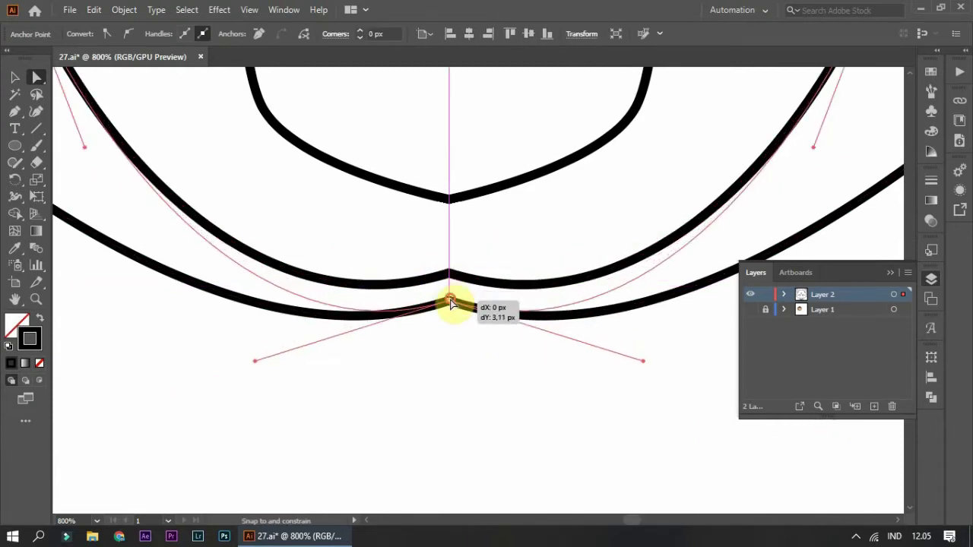
# Reshape the forehead mark's cusp by widening its right and left curves.
pyautogui.click(408, 378)
pyautogui.scroll(-5, 601, 196)
pyautogui.scroll(-1, 623, 213)
pyautogui.scroll(3, 471, 213)
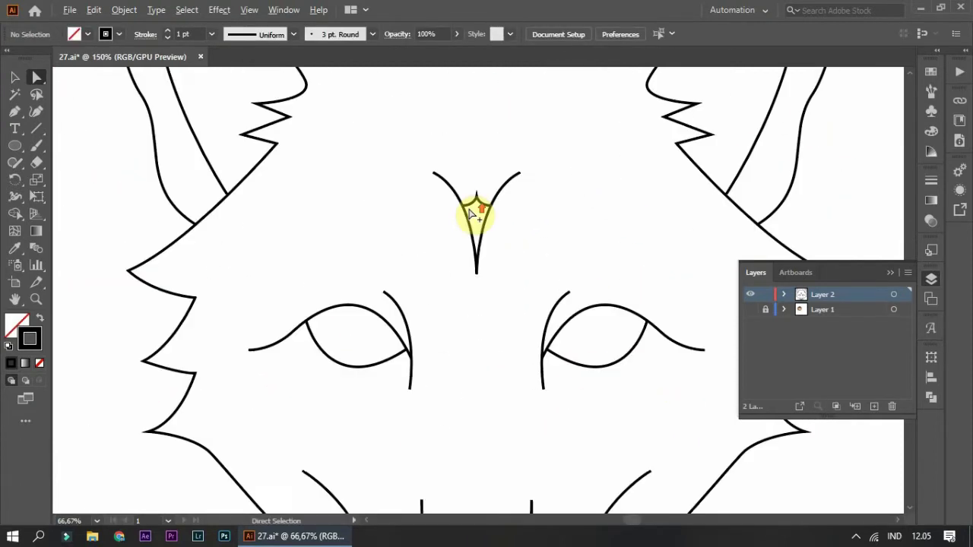
pyautogui.scroll(8, 471, 213)
pyautogui.click(425, 210)
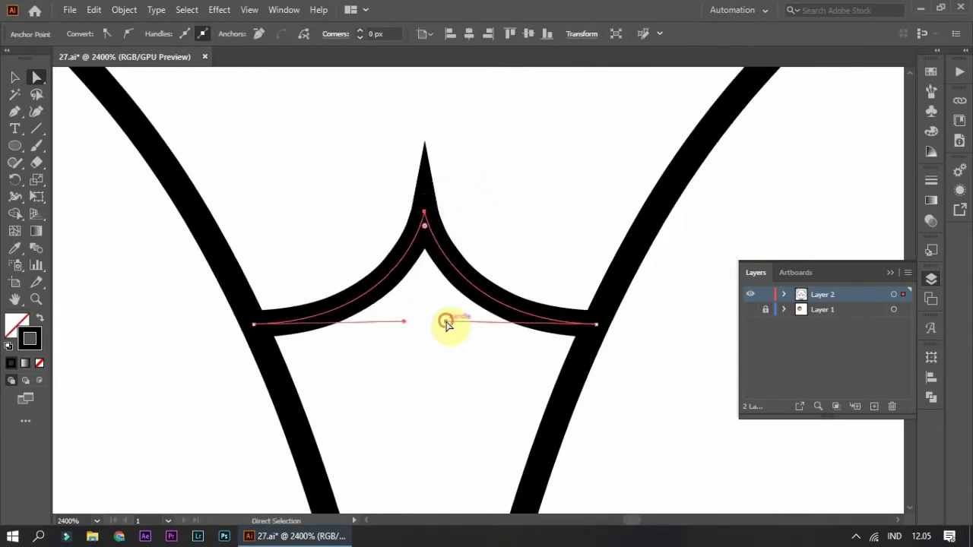
pyautogui.moveTo(446, 322); pyautogui.dragTo(496, 324)
pyautogui.moveTo(358, 325); pyautogui.dragTo(419, 326)
pyautogui.click(419, 358)
# Inspect the outer head outline and the left ear's outer curve.
pyautogui.scroll(-5, 398, 311)
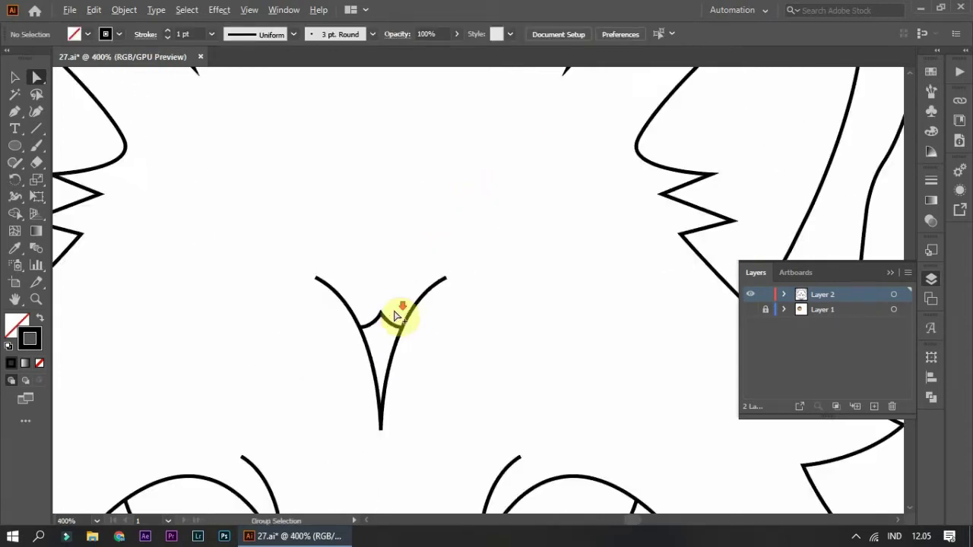
pyautogui.scroll(-3, 619, 207)
pyautogui.click(544, 292)
pyautogui.scroll(2, 565, 282)
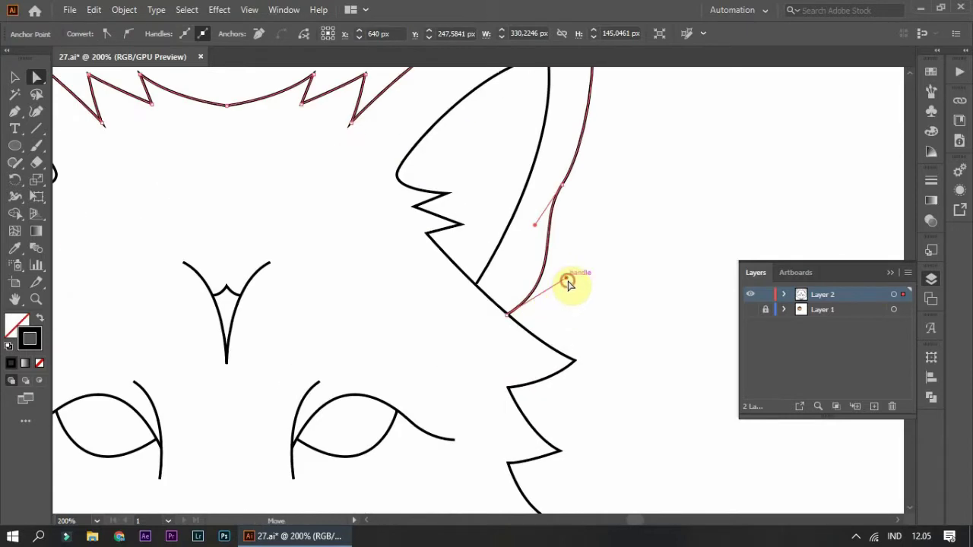
pyautogui.hscroll(-5, 246, 354)
pyautogui.click(247, 347)
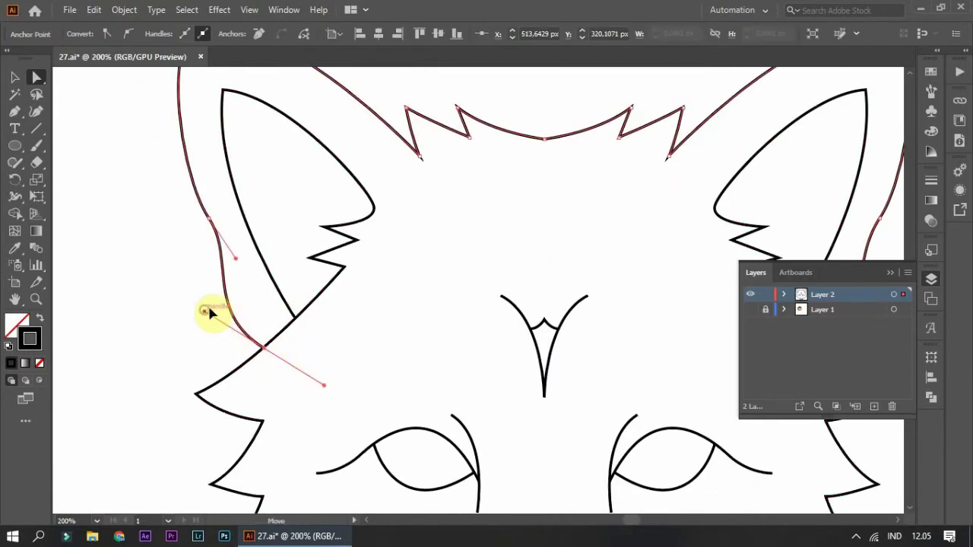
pyautogui.click(200, 321)
pyautogui.scroll(-3, 586, 239)
pyautogui.scroll(-1, 358, 217)
pyautogui.scroll(-3, 380, 270)
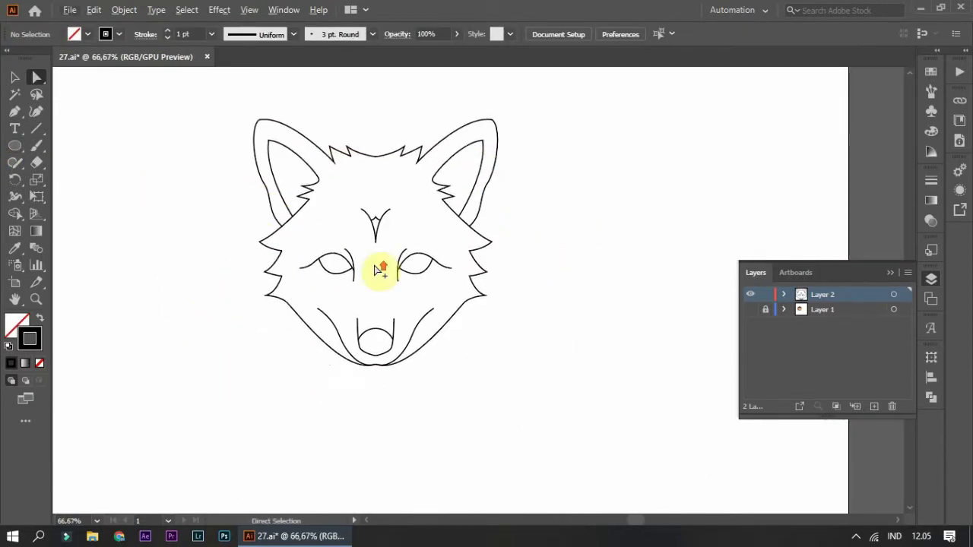
pyautogui.scroll(1, 380, 270)
pyautogui.scroll(2, 386, 323)
# Adjust the outer jaw curves' bottom point, then select the entire fox outline.
pyautogui.click(426, 358)
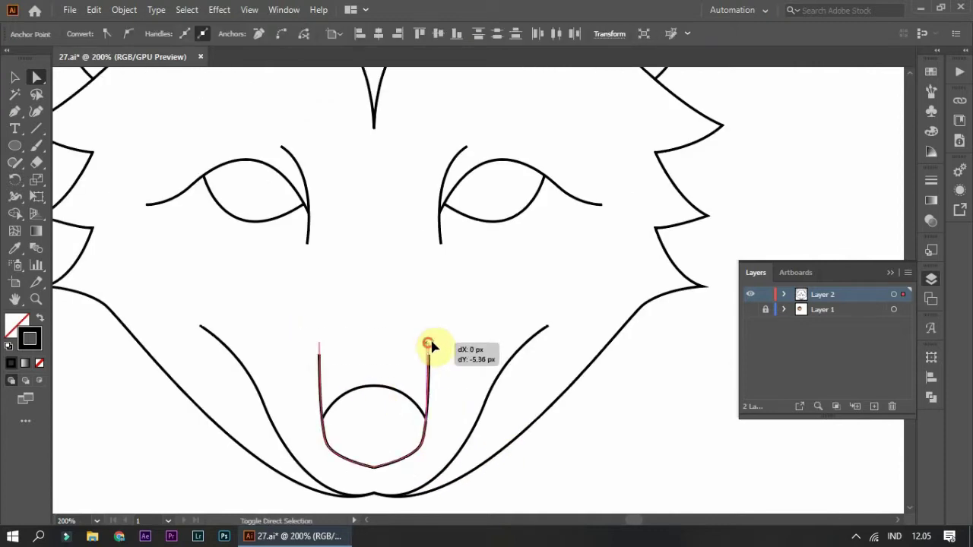
pyautogui.scroll(-1, 434, 446)
pyautogui.click(434, 446)
pyautogui.scroll(-2, 434, 411)
pyautogui.moveTo(450, 419); pyautogui.dragTo(365, 372)
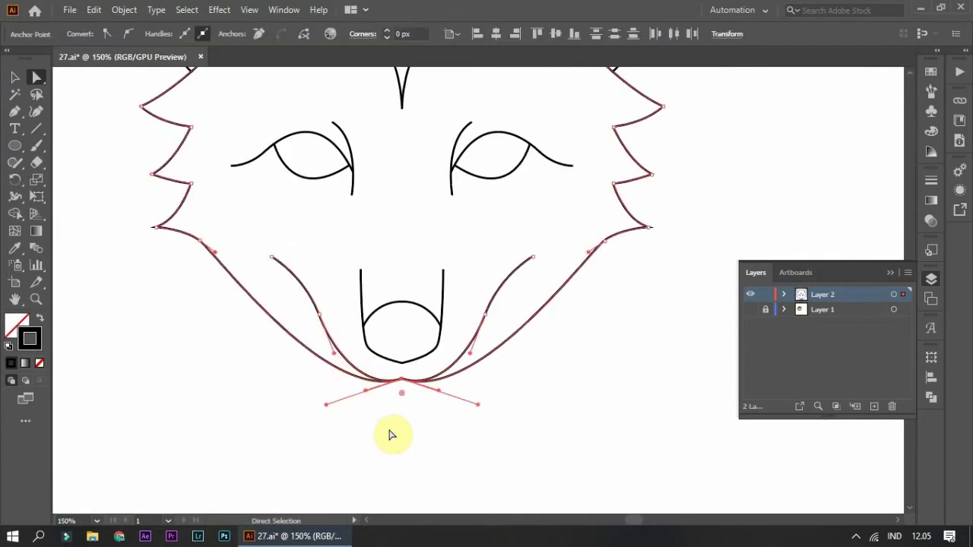
pyautogui.click(310, 391)
pyautogui.scroll(-1, 311, 390)
pyautogui.click(15, 76)
pyautogui.scroll(-2, 402, 182)
pyautogui.moveTo(619, 423); pyautogui.dragTo(239, 76)
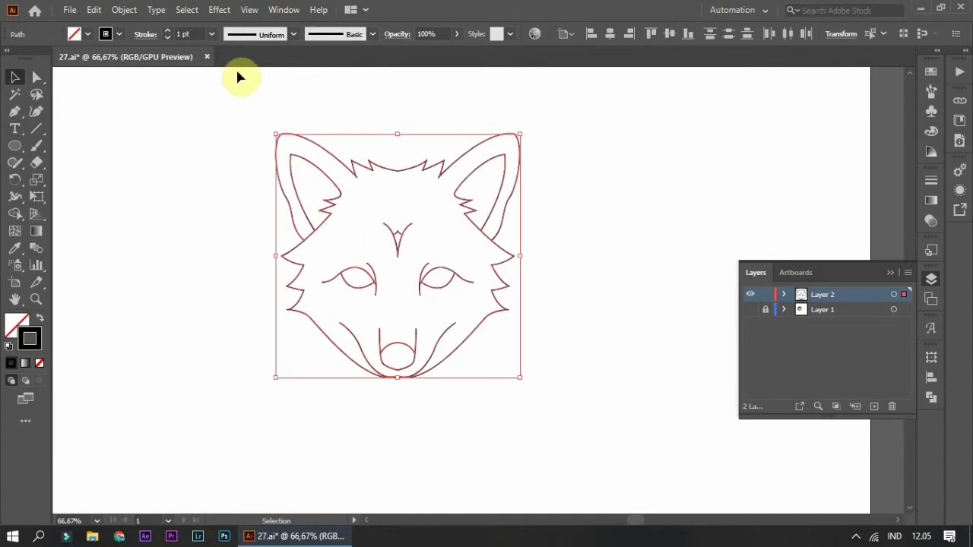
# Apply tapered width profiles to the fox outline, forehead mark and eye stroke.
pyautogui.click(261, 35)
pyautogui.click(260, 104)
pyautogui.click(167, 31)
pyautogui.click(167, 31)
pyautogui.click(168, 30)
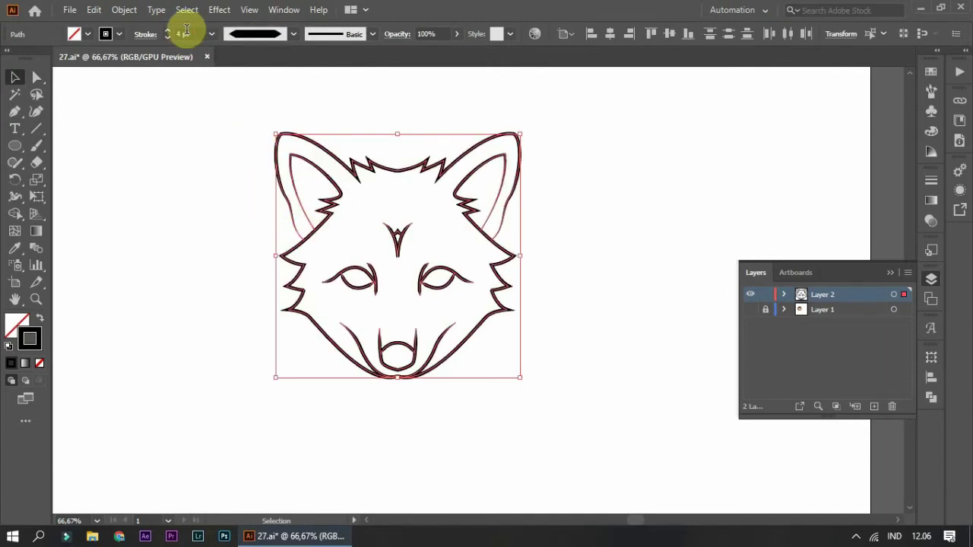
pyautogui.hotkey('ctrl', 'shift', 'a')
pyautogui.scroll(2, 383, 235)
pyautogui.click(293, 34)
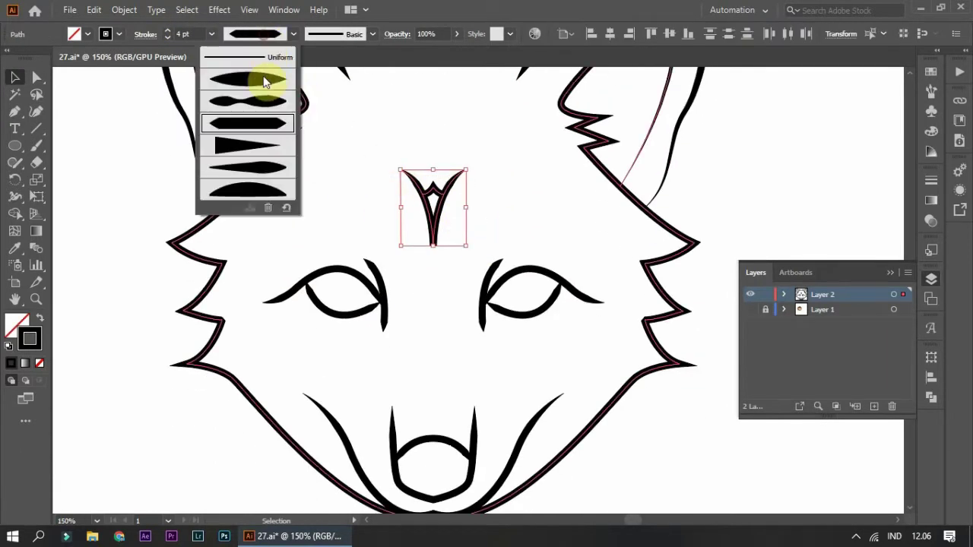
pyautogui.click(262, 100)
pyautogui.scroll(2, 525, 319)
pyautogui.click(498, 244)
# Give both eyelash strokes a lens-shaped width profile.
pyautogui.click(257, 154)
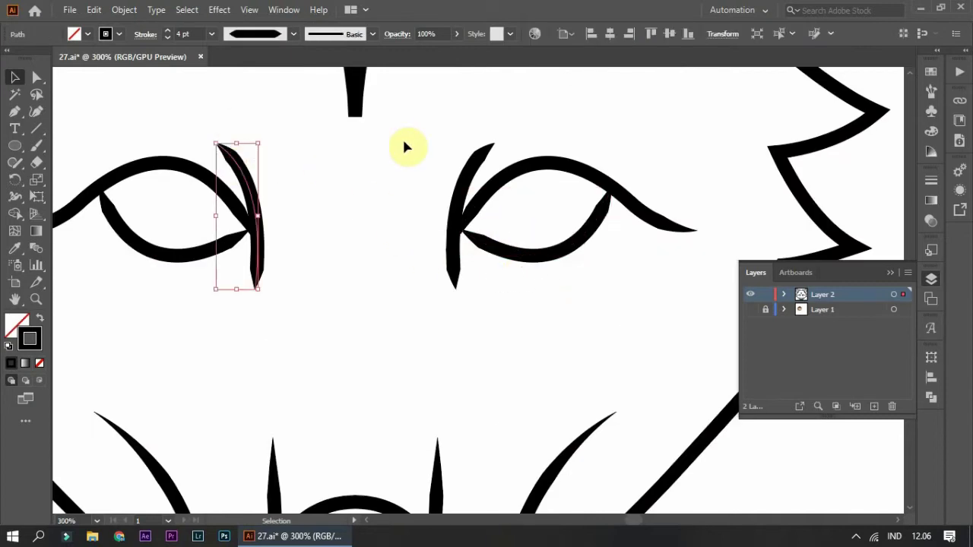
pyautogui.keyDown('shift'); pyautogui.click(480, 166); pyautogui.keyUp('shift')
pyautogui.click(293, 35)
pyautogui.click(266, 76)
# Set both lower eyelids to a Uniform width profile at 2 pt.
pyautogui.click(517, 255)
pyautogui.keyDown('shift'); pyautogui.click(175, 257); pyautogui.keyUp('shift')
pyautogui.click(293, 35)
pyautogui.click(258, 47)
pyautogui.doubleClick(167, 38)
pyautogui.click(335, 174)
# Match the mouth curve to the thin eyelid stroke.
pyautogui.scroll(-4, 341, 380)
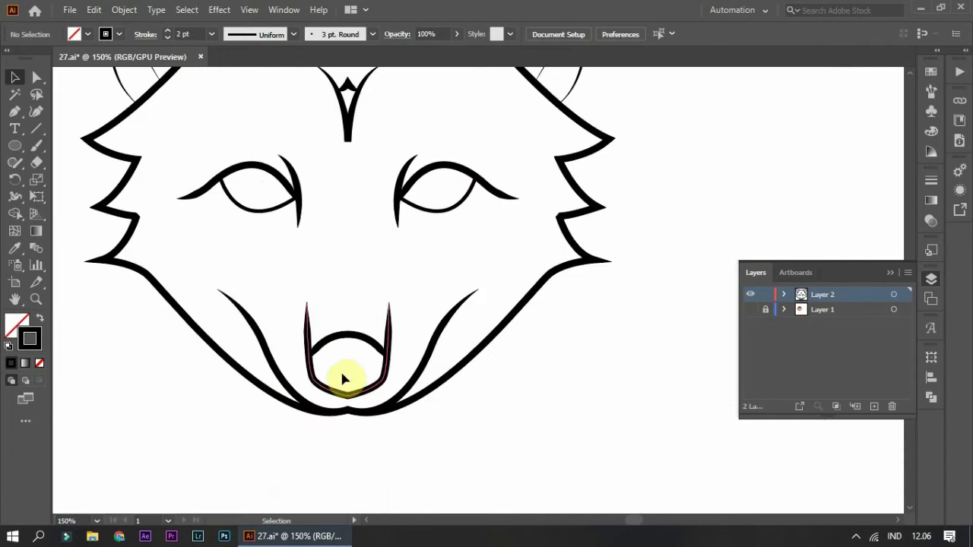
pyautogui.scroll(3, 347, 322)
pyautogui.click(349, 321)
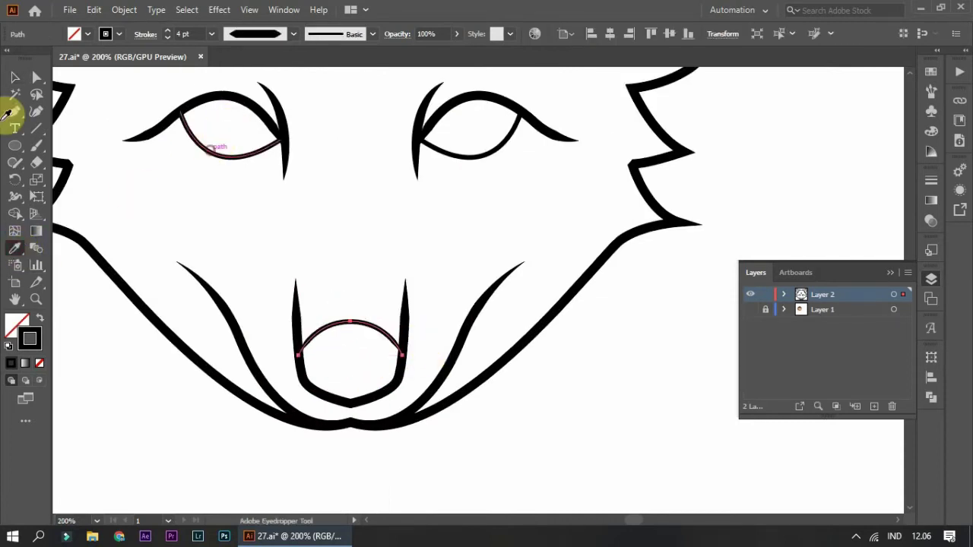
pyautogui.click(15, 76)
pyautogui.click(419, 304)
# Thicken both eye outlines to 5 pt.
pyautogui.scroll(-2, 578, 342)
pyautogui.scroll(1, 450, 304)
pyautogui.click(546, 288)
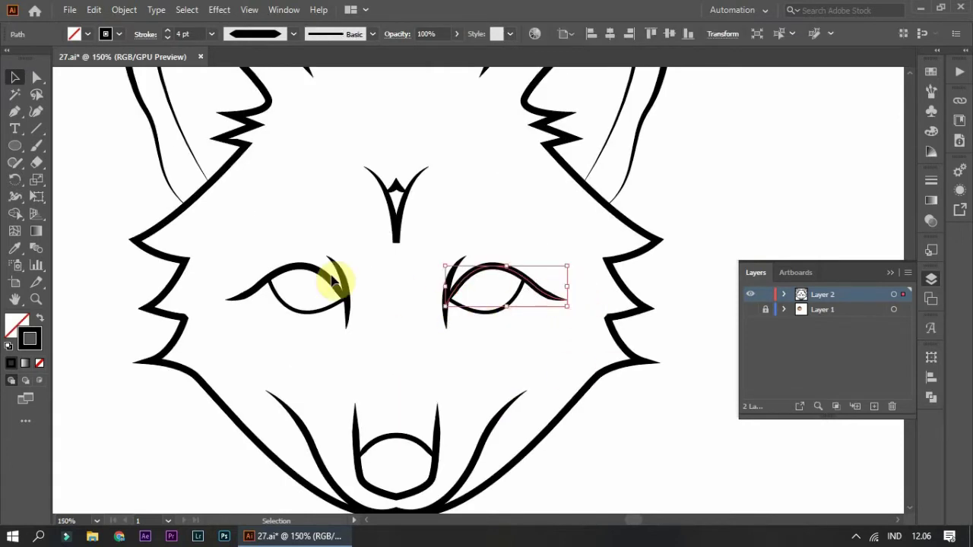
pyautogui.keyDown('shift'); pyautogui.click(254, 300); pyautogui.keyUp('shift')
pyautogui.click(168, 30)
pyautogui.click(314, 144)
# Thicken the fox's outer outline to 5 pt.
pyautogui.scroll(-1, 427, 182)
pyautogui.scroll(-1, 243, 161)
pyautogui.scroll(1, 243, 161)
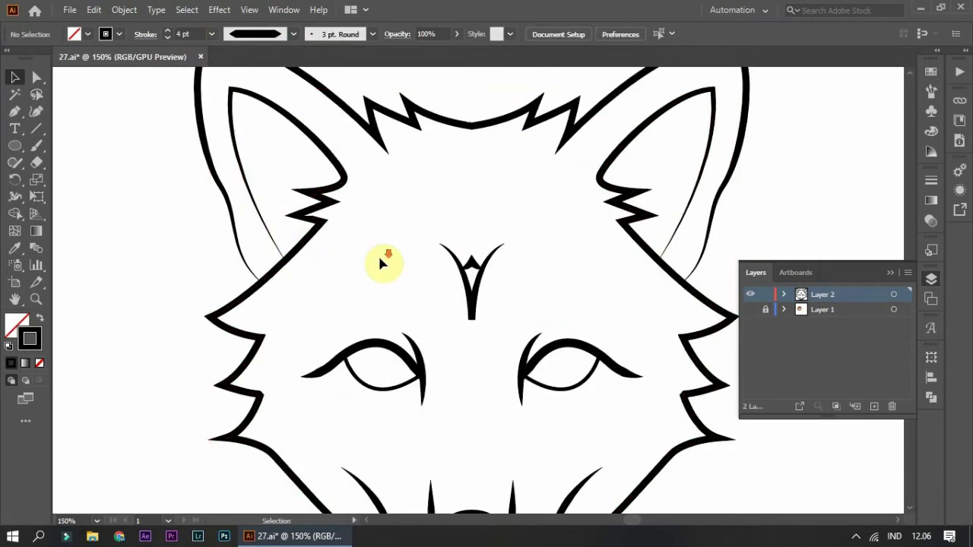
pyautogui.scroll(-2, 334, 257)
pyautogui.scroll(-2, 426, 312)
pyautogui.scroll(2, 517, 334)
pyautogui.scroll(-1, 494, 289)
pyautogui.click(492, 275)
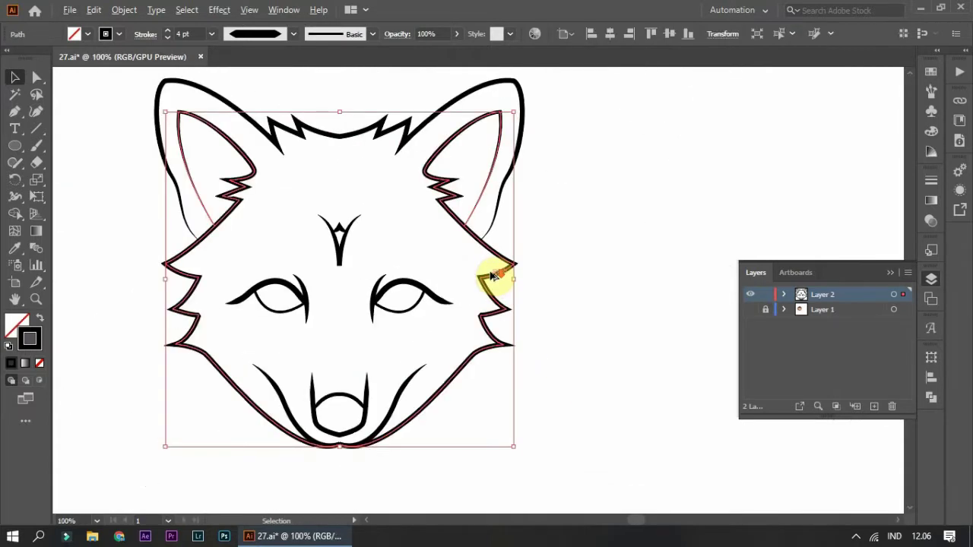
pyautogui.scroll(1, 194, 30)
pyautogui.click(578, 228)
# Eyedropper the thin eyelid stroke onto the snout curve.
pyautogui.click(437, 299)
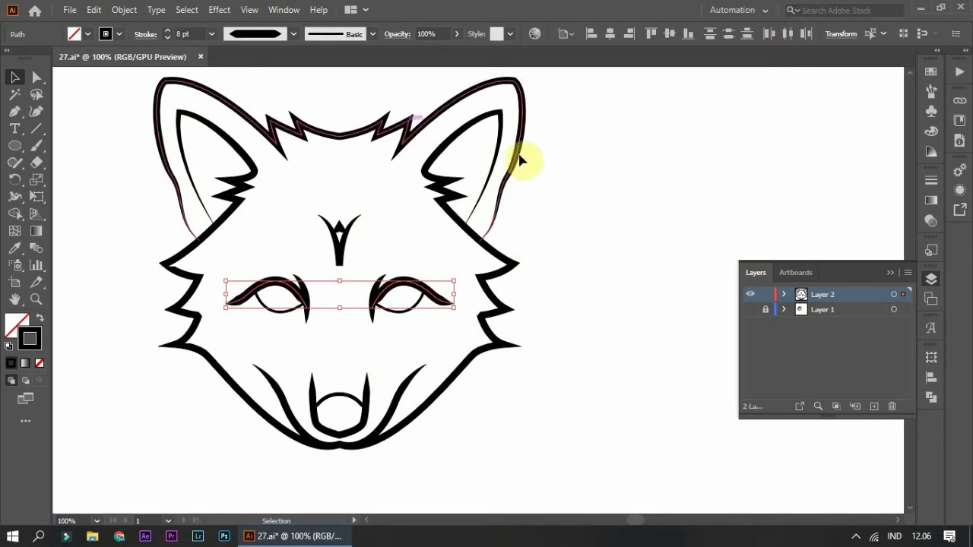
pyautogui.click(406, 319)
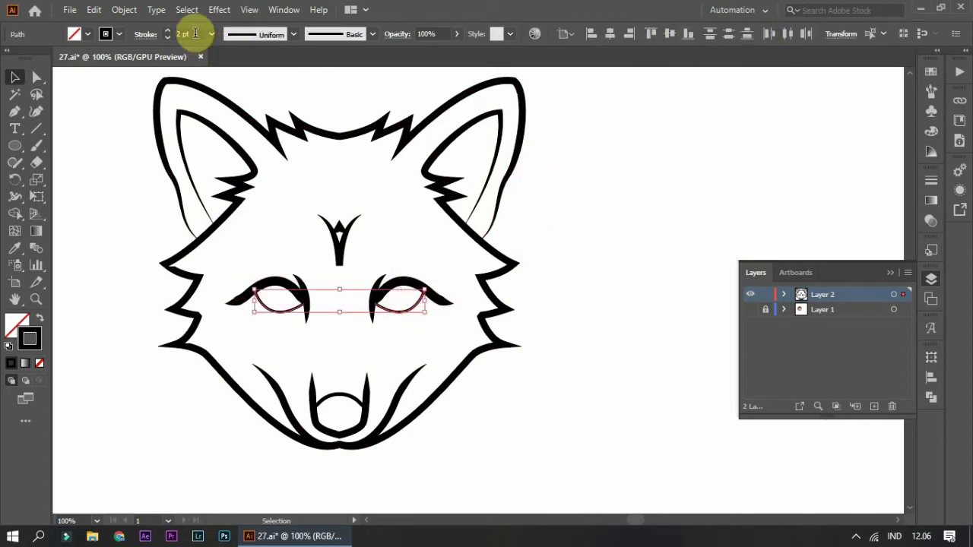
pyautogui.click(335, 396)
pyautogui.scroll(2, 332, 403)
pyautogui.press('i')
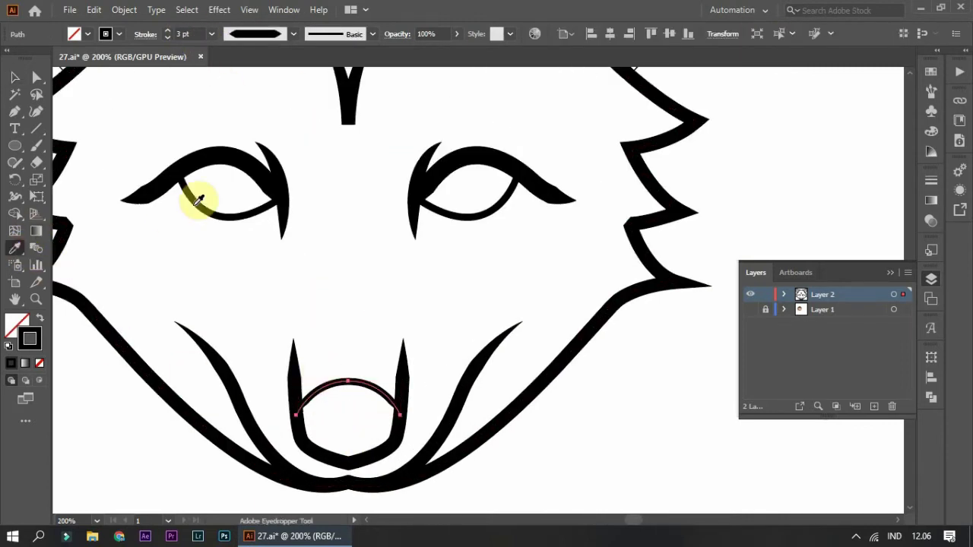
pyautogui.click(21, 79)
pyautogui.click(194, 180)
# Check the snout curve, then select the forehead V mark for point editing.
pyautogui.scroll(-3, 198, 186)
pyautogui.scroll(2, 456, 319)
pyautogui.scroll(4, 244, 312)
pyautogui.moveTo(218, 291)
pyautogui.mouseDown()
pyautogui.moveTo(380, 391)
pyautogui.moveTo(401, 385)
pyautogui.mouseUp()
pyautogui.click(453, 251)
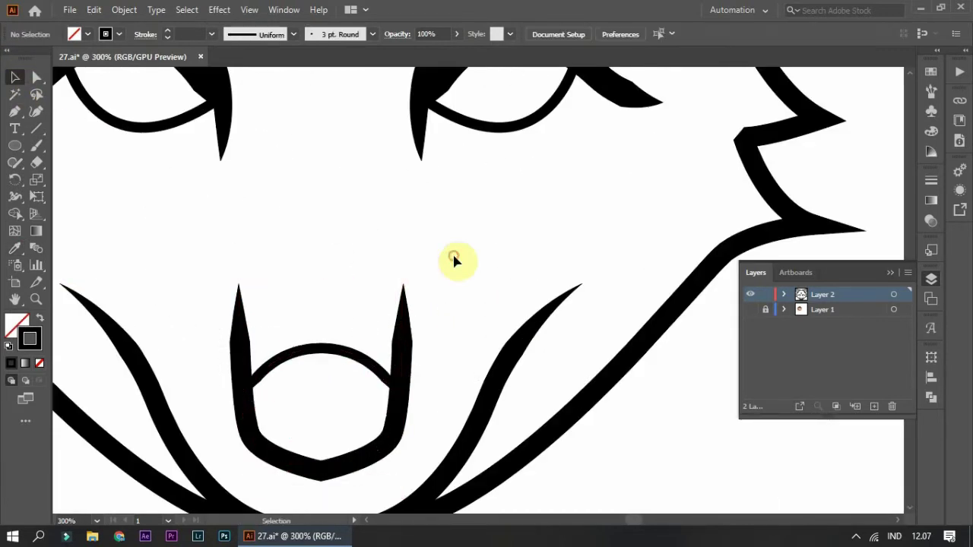
pyautogui.scroll(-4, 535, 336)
pyautogui.scroll(1, 610, 373)
pyautogui.scroll(3, 614, 384)
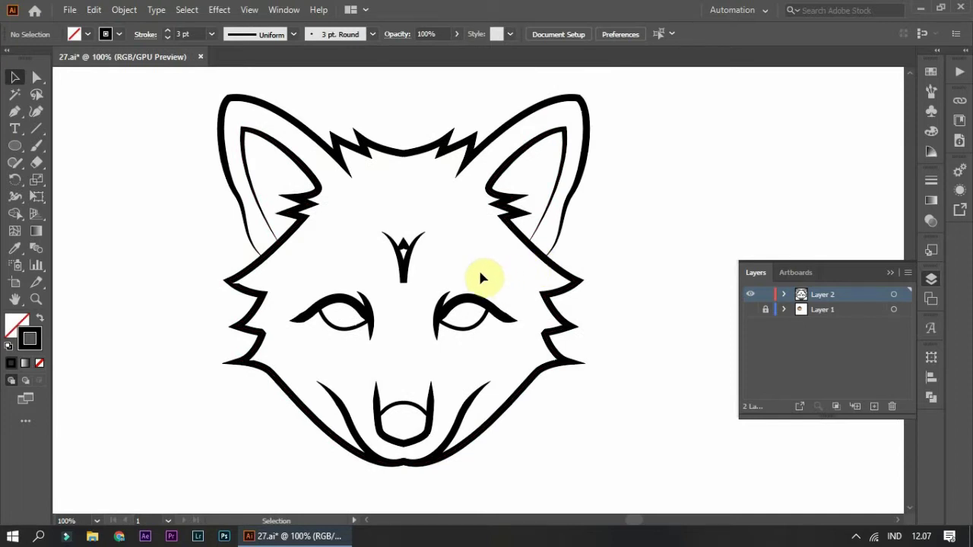
pyautogui.scroll(3, 378, 238)
pyautogui.click(417, 256)
pyautogui.scroll(2, 417, 255)
# Bend the V mark's right arm and pull its top tips further outward.
pyautogui.scroll(-2, 501, 289)
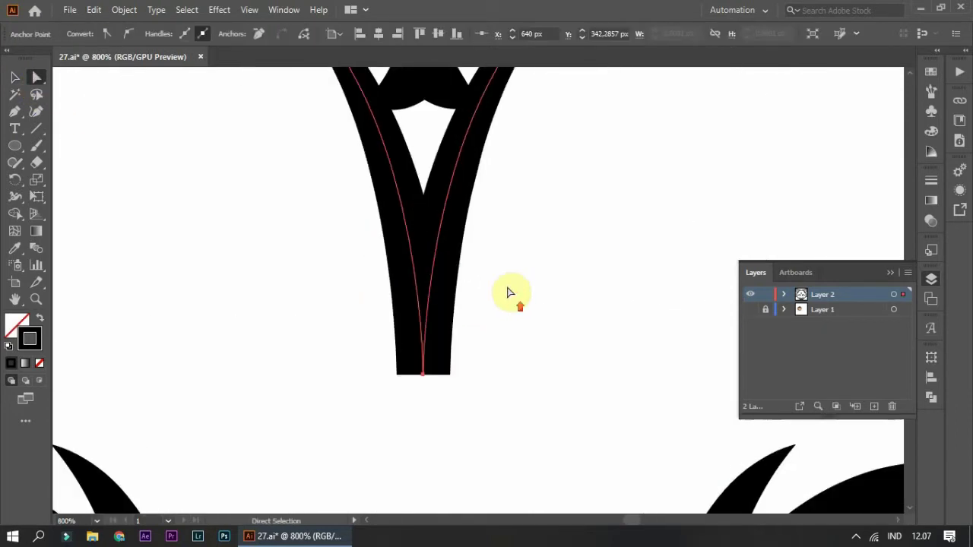
pyautogui.scroll(-1, 502, 288)
pyautogui.click(448, 190)
pyautogui.scroll(2, 449, 190)
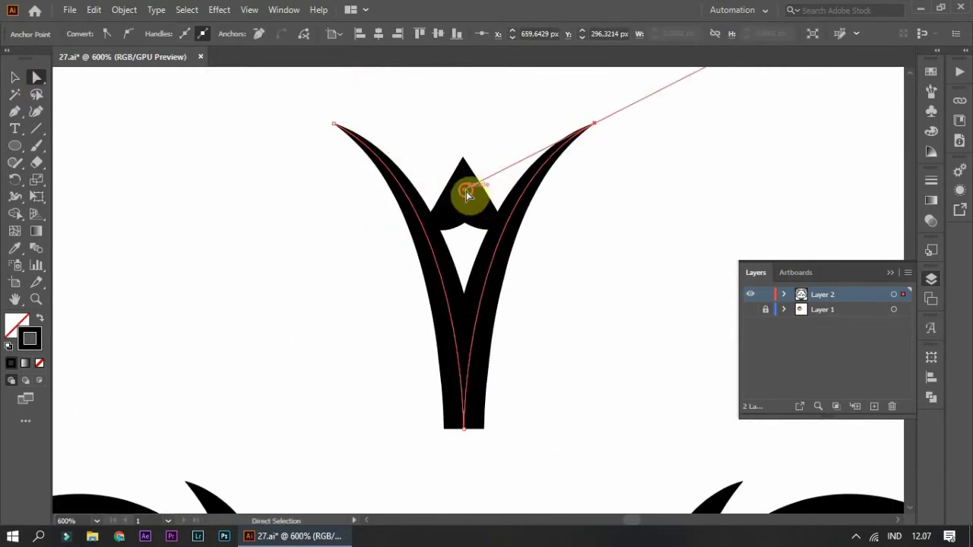
pyautogui.moveTo(467, 193); pyautogui.dragTo(485, 194)
pyautogui.moveTo(586, 120); pyautogui.dragTo(606, 122)
pyautogui.click(334, 123)
pyautogui.click(463, 420)
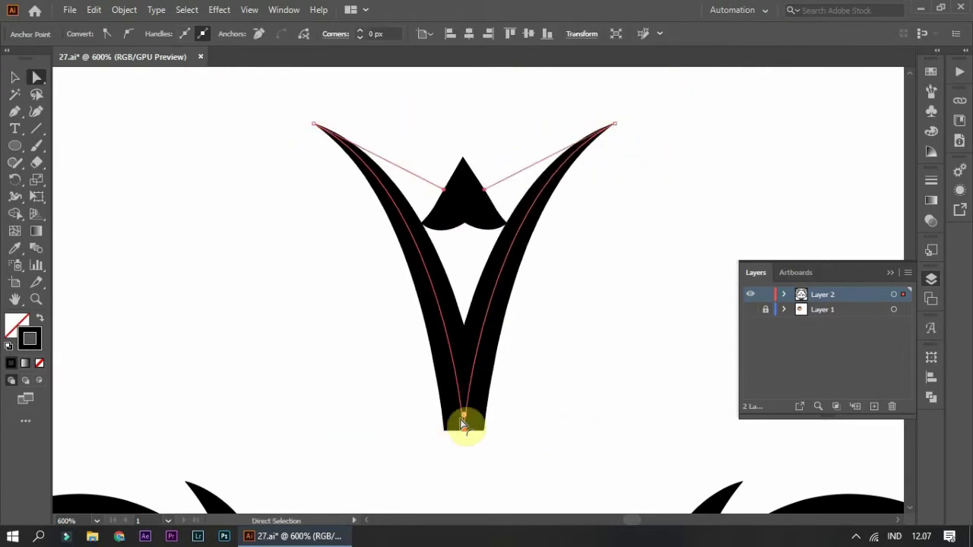
# Reshape the V mark's left and right arms from its bottom point.
pyautogui.keyDown('alt'); pyautogui.scroll(-3, 553, 332); pyautogui.keyUp('alt')
pyautogui.keyDown('alt'); pyautogui.scroll(1, 565, 302); pyautogui.keyUp('alt')
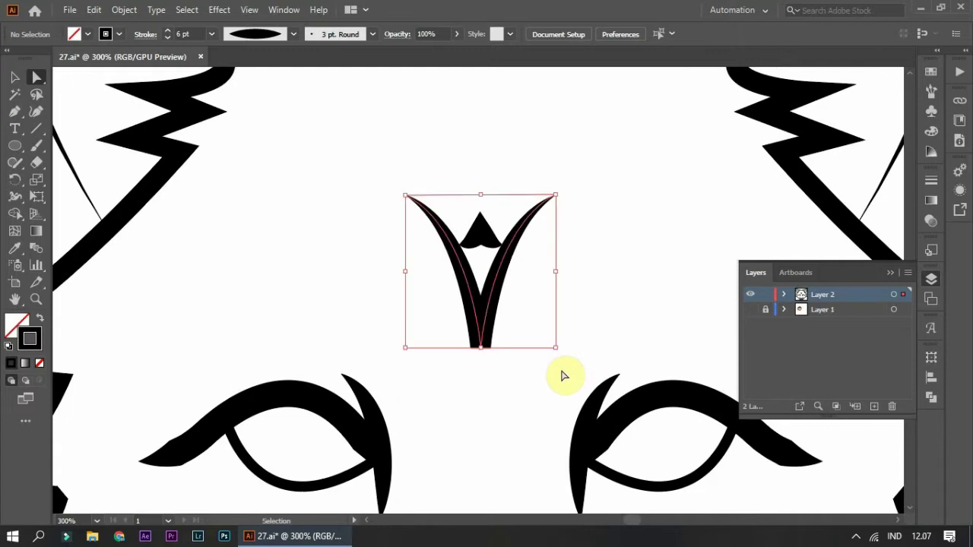
pyautogui.click(482, 355)
pyautogui.keyDown('alt'); pyautogui.scroll(2, 498, 196); pyautogui.keyUp('alt')
pyautogui.moveTo(557, 175); pyautogui.dragTo(535, 204)
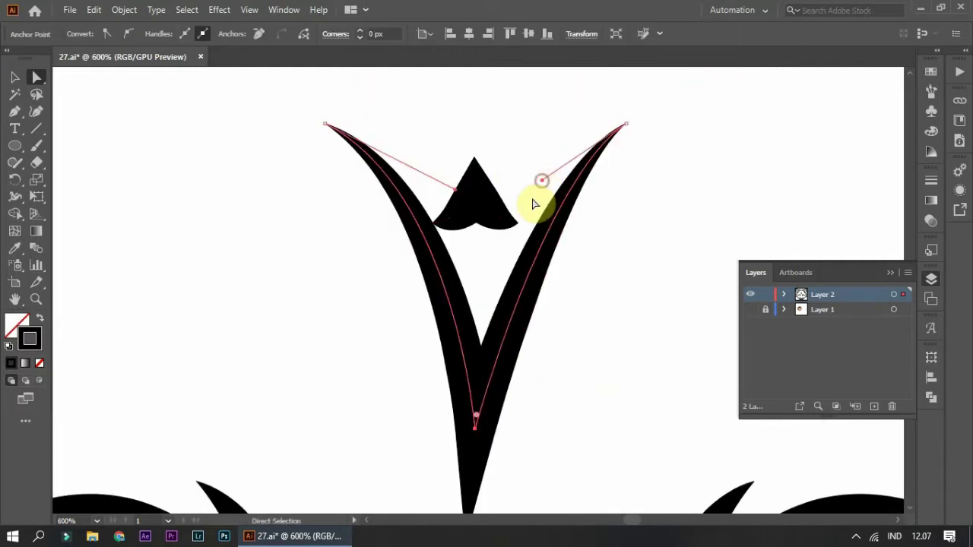
pyautogui.moveTo(462, 187)
pyautogui.mouseDown()
pyautogui.moveTo(428, 185)
pyautogui.moveTo(423, 174)
pyautogui.mouseUp()
pyautogui.keyDown('alt'); pyautogui.scroll(-3, 373, 289); pyautogui.keyUp('alt')
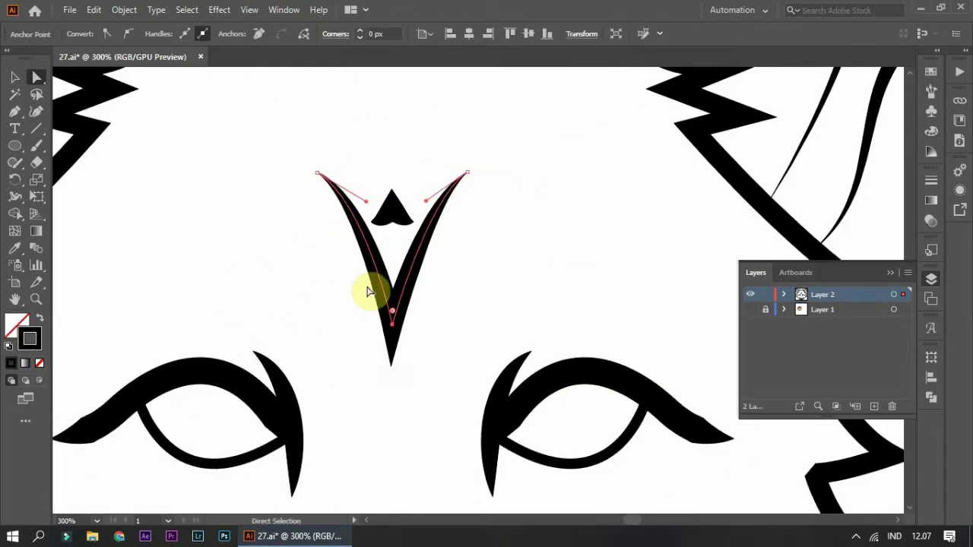
pyautogui.keyDown('alt'); pyautogui.scroll(4, 387, 210); pyautogui.keyUp('alt')
# Shift the small peak's point sideways and widen it between the V arms.
pyautogui.moveTo(515, 159); pyautogui.dragTo(449, 147)
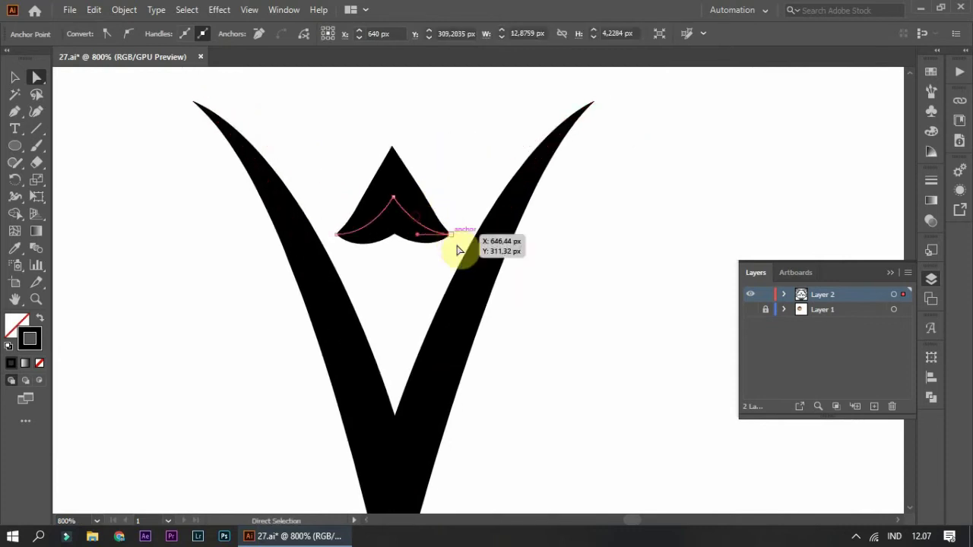
pyautogui.moveTo(458, 250)
pyautogui.mouseDown()
pyautogui.moveTo(495, 241)
pyautogui.moveTo(373, 223)
pyautogui.mouseUp()
pyautogui.keyDown('alt'); pyautogui.scroll(-3, 388, 217); pyautogui.keyUp('alt')
pyautogui.keyDown('alt'); pyautogui.scroll(-3, 388, 216); pyautogui.keyUp('alt')
# Select all of the fox line art with the Selection tool.
pyautogui.click(526, 203)
pyautogui.keyDown('alt'); pyautogui.scroll(-2, 669, 182); pyautogui.keyUp('alt')
pyautogui.click(14, 77)
pyautogui.keyDown('alt'); pyautogui.scroll(-1, 180, 134); pyautogui.keyUp('alt')
pyautogui.moveTo(160, 99); pyautogui.dragTo(524, 381)
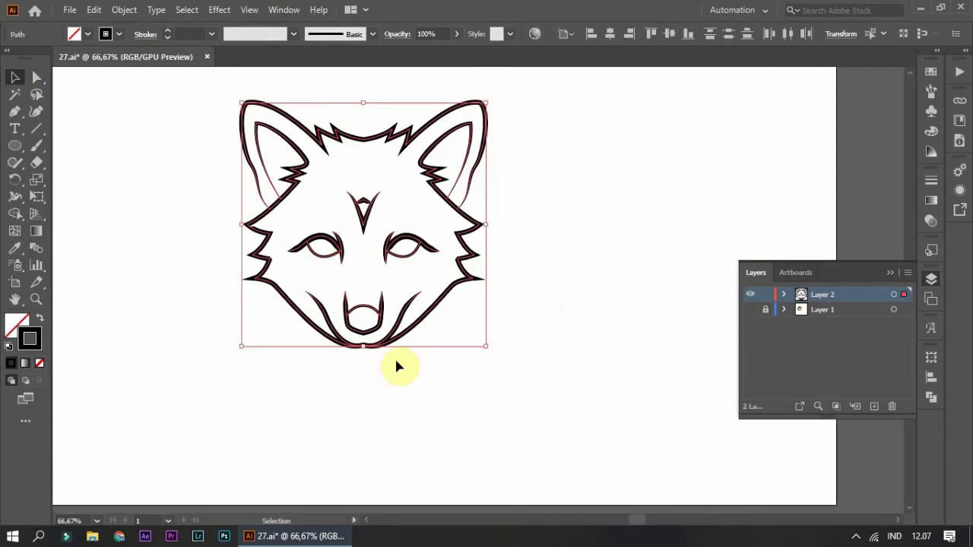
# Expand Appearance and Expand the fox strokes into filled outlines.
pyautogui.click(128, 10)
pyautogui.click(194, 189)
pyautogui.click(120, 11)
pyautogui.click(186, 172)
# Unite all the fox outlines into a single shape with Pathfinder.
pyautogui.scroll(1, 449, 226)
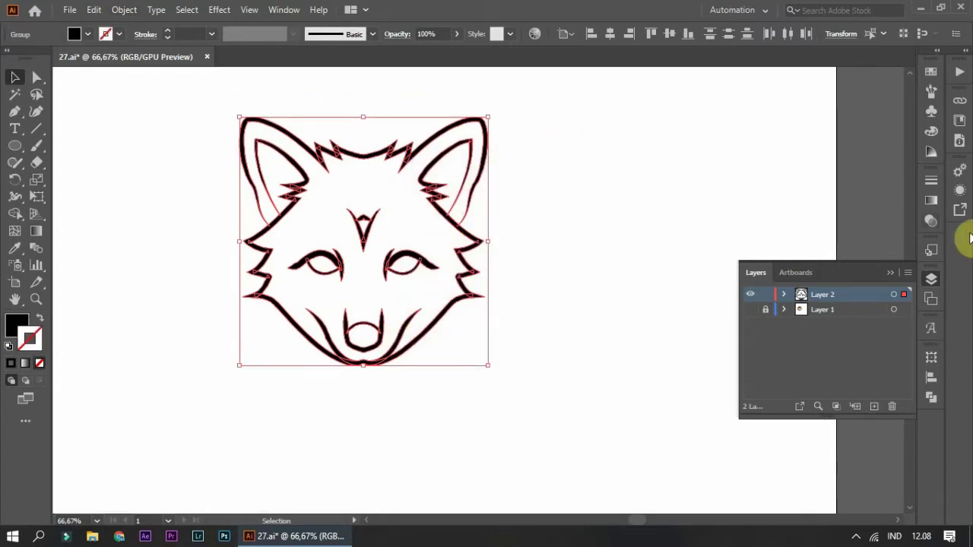
pyautogui.click(931, 396)
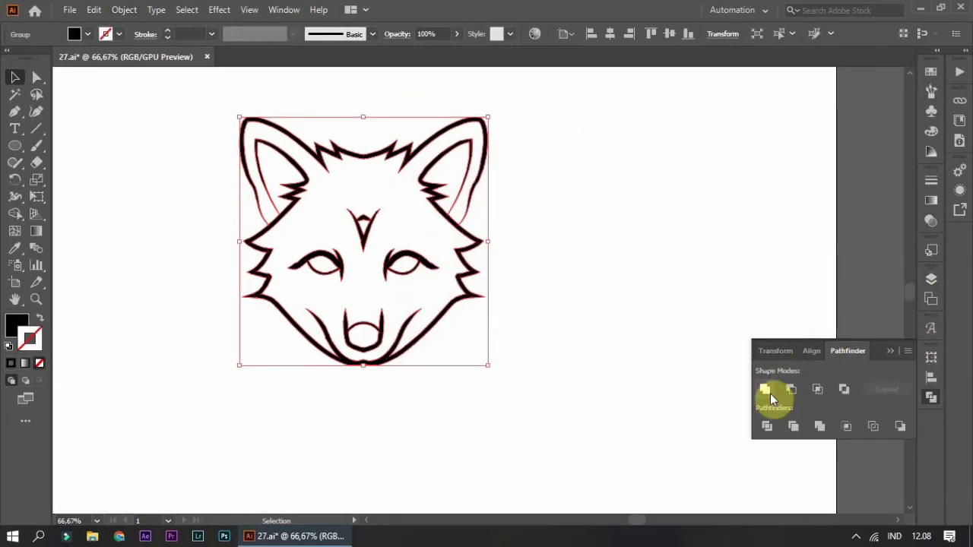
pyautogui.hotkey('ctrl', '1')
pyautogui.scroll(2, 652, 391)
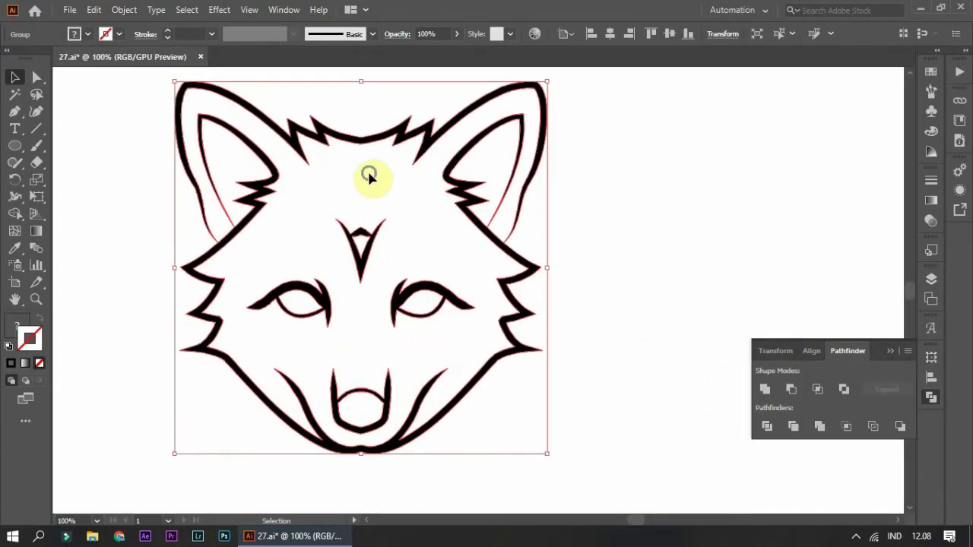
pyautogui.click(560, 124)
pyautogui.click(544, 85)
pyautogui.scroll(6, 559, 86)
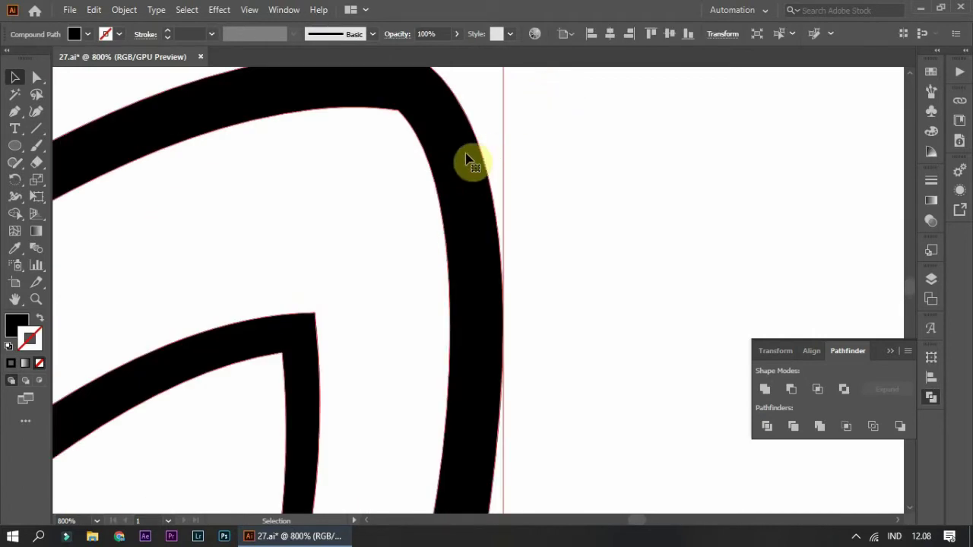
pyautogui.scroll(-2, 468, 160)
pyautogui.scroll(-5, 441, 213)
# Fill the merged fox shape orange, darkened to F76F00 in the Color panel.
pyautogui.click(87, 34)
pyautogui.click(141, 64)
pyautogui.hotkey('ctrl', '1')
pyautogui.click(679, 195)
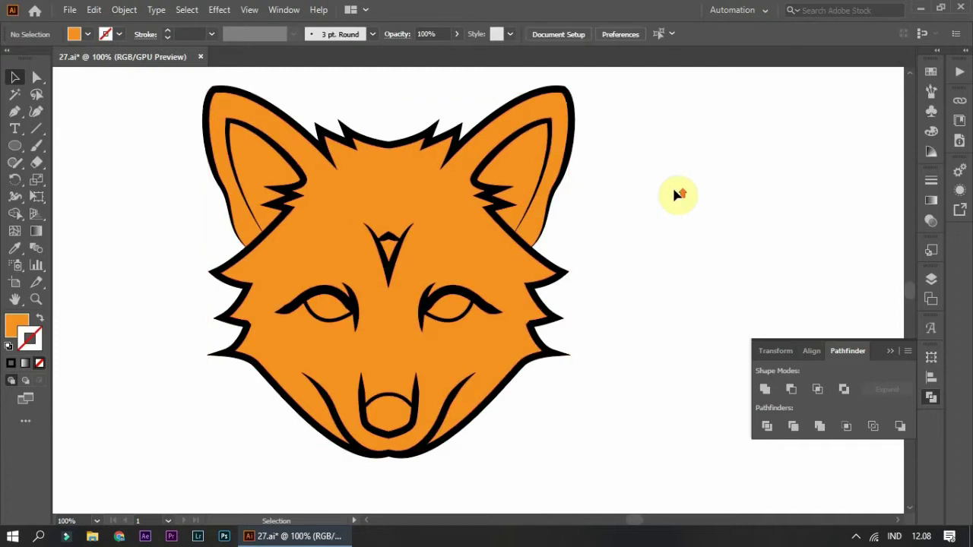
pyautogui.click(456, 242)
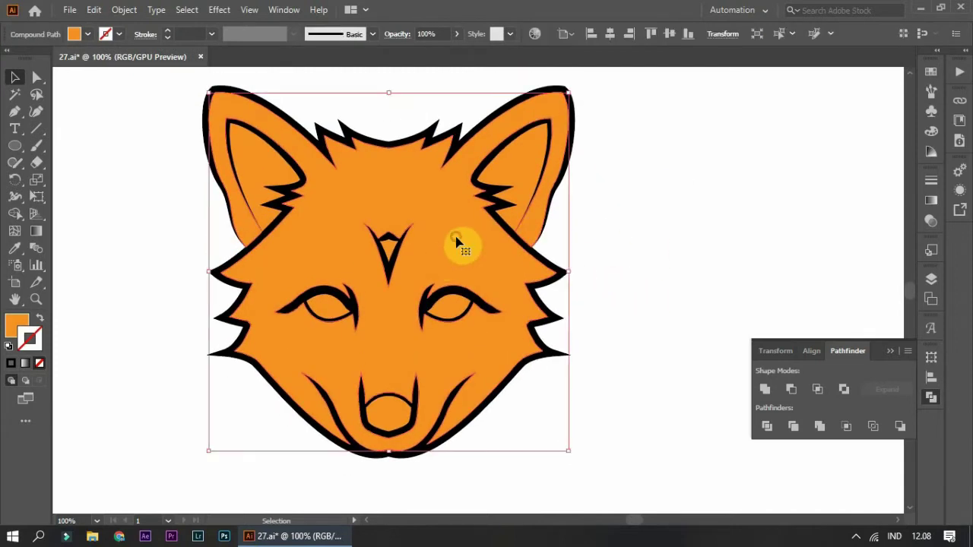
pyautogui.click(931, 132)
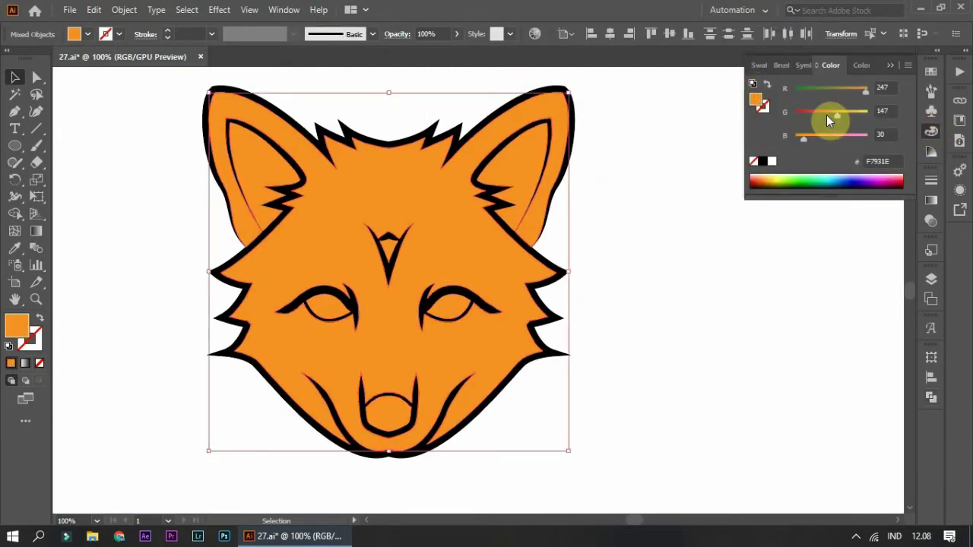
pyautogui.moveTo(827, 116); pyautogui.dragTo(827, 114)
pyautogui.click(674, 289)
# Colour the fox's eye shapes blue using the Color panel sliders.
pyautogui.scroll(-1, 532, 304)
pyautogui.scroll(1, 351, 289)
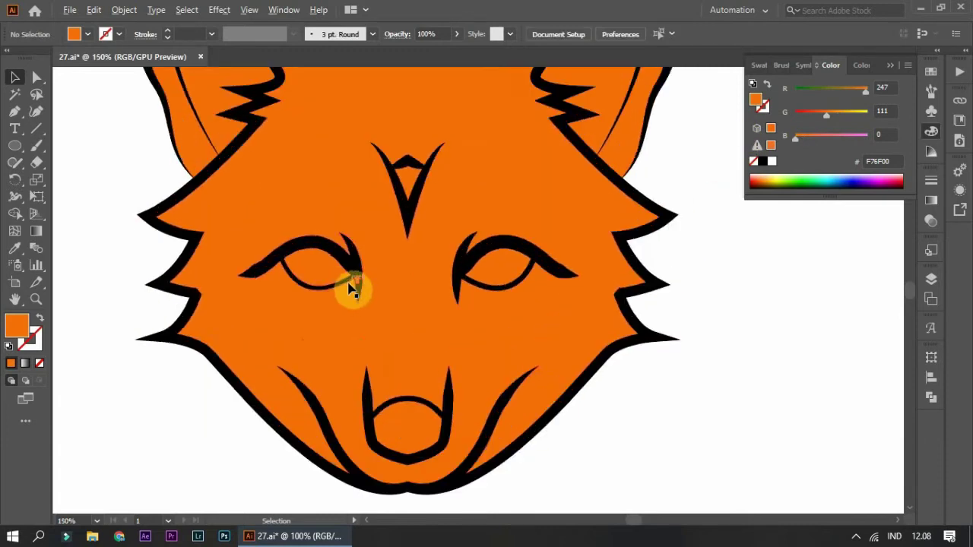
pyautogui.scroll(1, 351, 289)
pyautogui.click(349, 286)
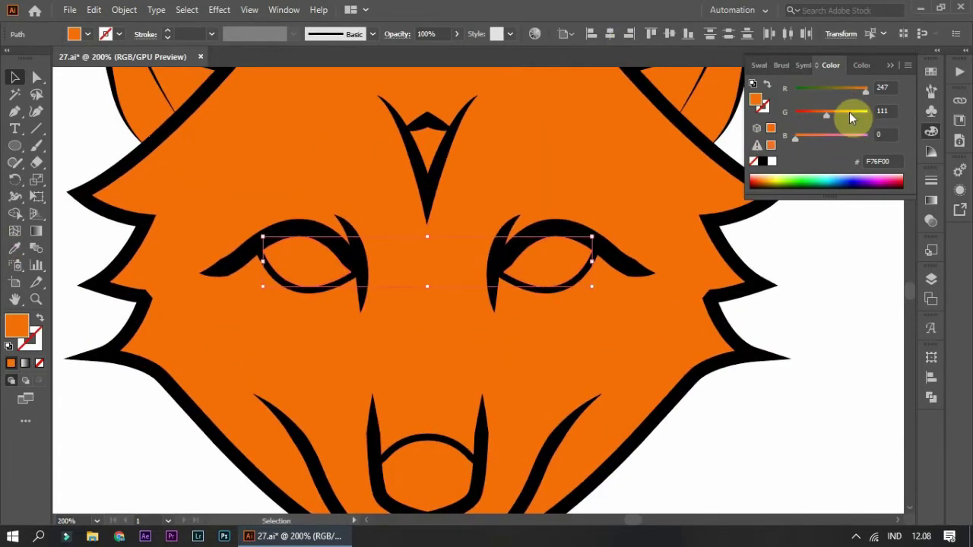
pyautogui.moveTo(852, 116); pyautogui.dragTo(867, 114)
pyautogui.moveTo(865, 90); pyautogui.dragTo(812, 91)
pyautogui.moveTo(795, 136); pyautogui.dragTo(855, 142)
# Fill the fox's nose shape solid black.
pyautogui.scroll(-3, 479, 319)
pyautogui.click(452, 299)
pyautogui.scroll(3, 452, 300)
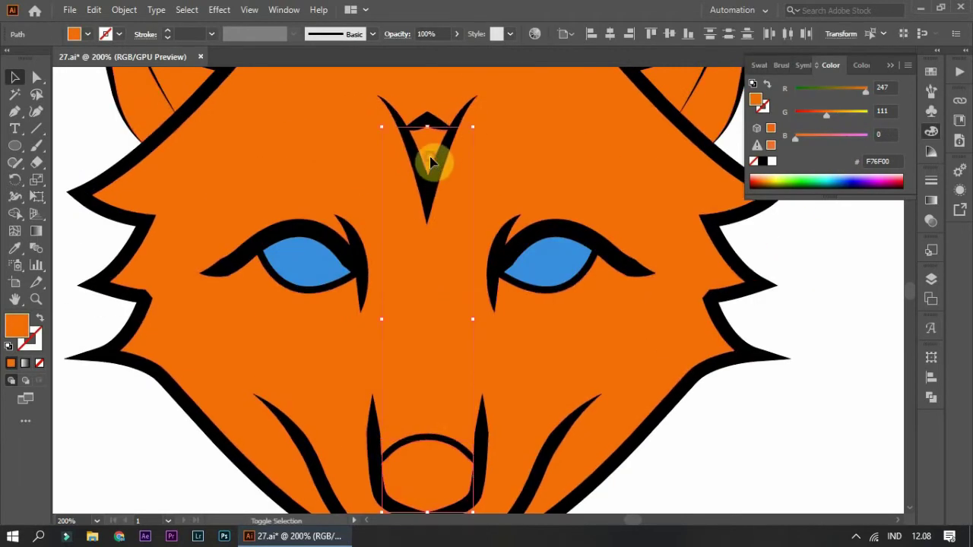
pyautogui.click(83, 264)
pyautogui.click(15, 76)
pyautogui.hotkey('ctrl', '0')
# Begin a Pen outline at the cheek's orange corner with the first jagged fur spike.
pyautogui.click(567, 330)
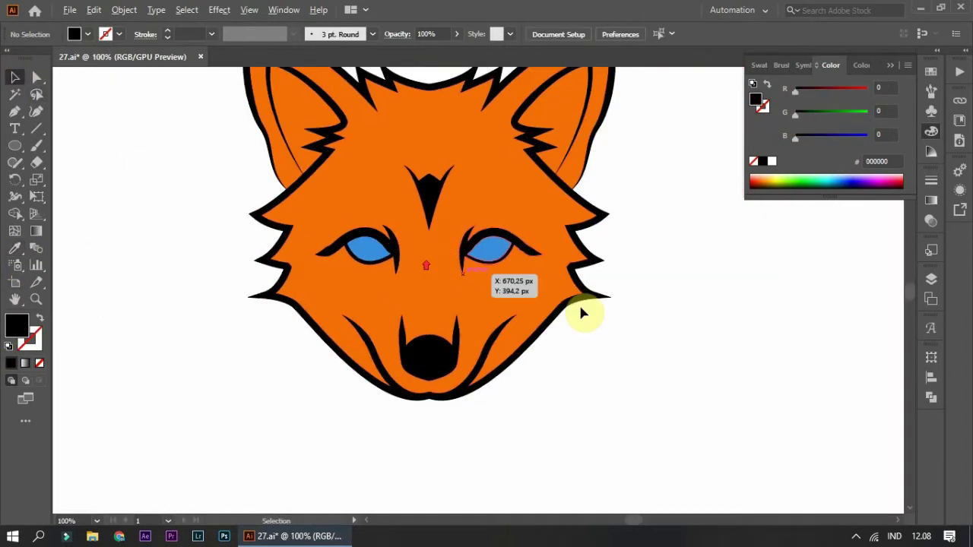
pyautogui.scroll(3, 582, 315)
pyautogui.click(15, 111)
pyautogui.scroll(2, 204, 192)
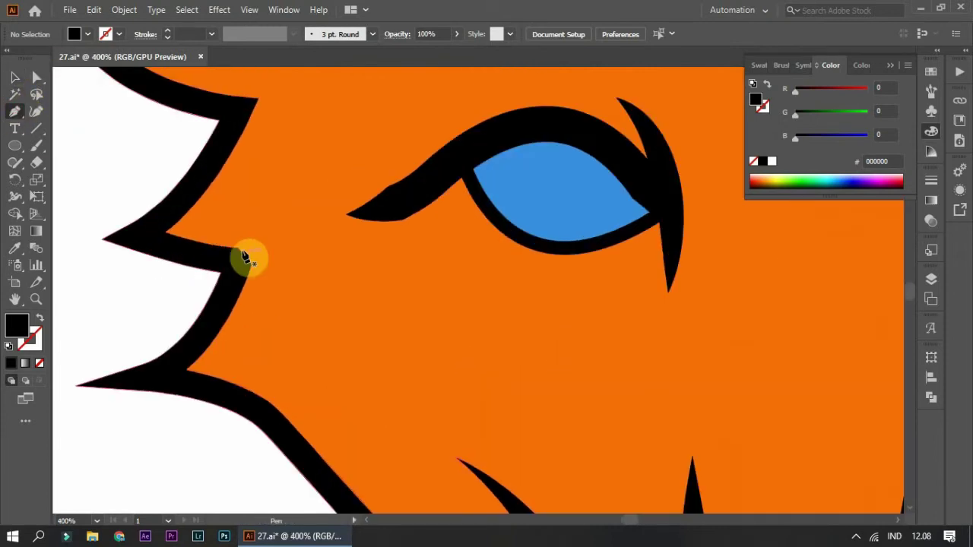
pyautogui.click(166, 231)
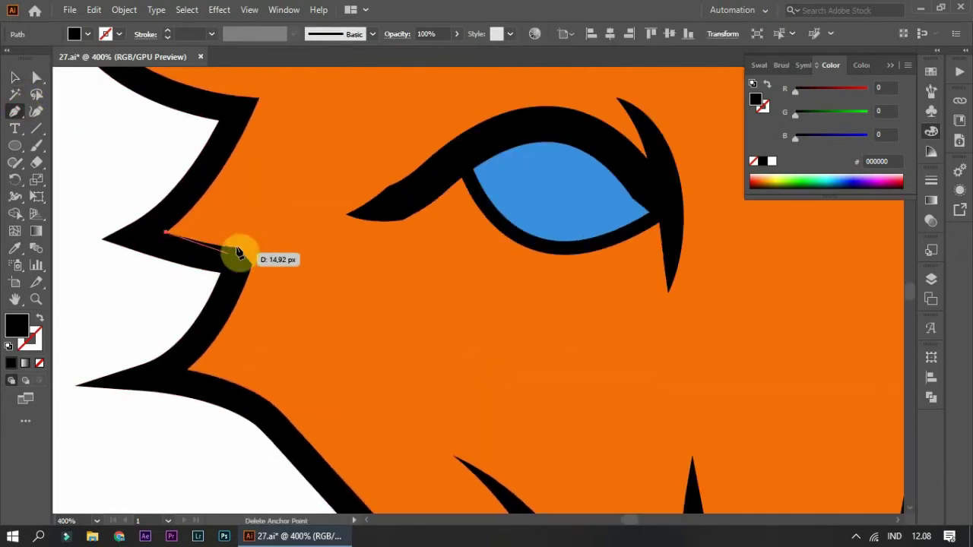
pyautogui.scroll(1, 293, 251)
pyautogui.scroll(-3, 295, 250)
pyautogui.click(132, 325)
pyautogui.click(284, 317)
pyautogui.click(239, 275)
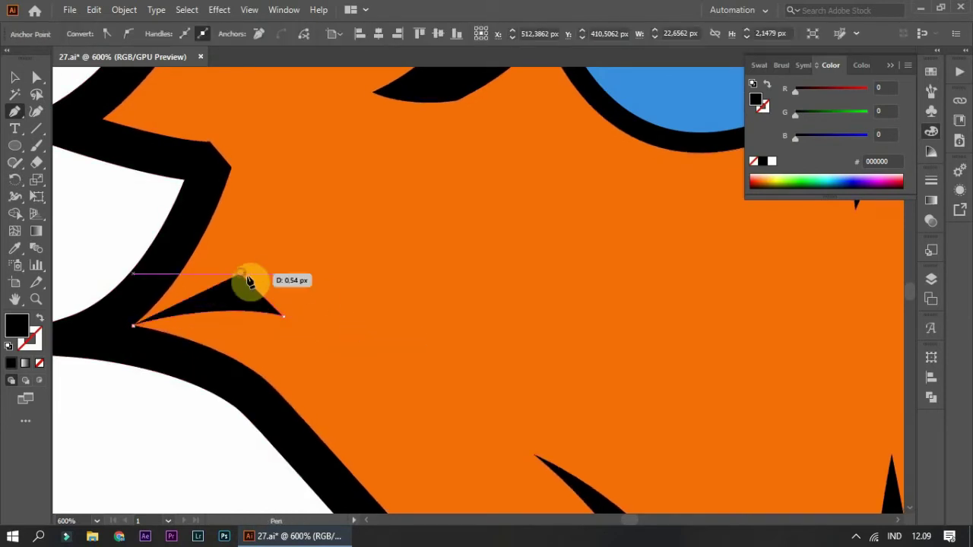
# Add a second fur spike and curve the fur edge down along the cheek.
pyautogui.scroll(-1, 380, 307)
pyautogui.scroll(-1, 403, 274)
pyautogui.click(378, 251)
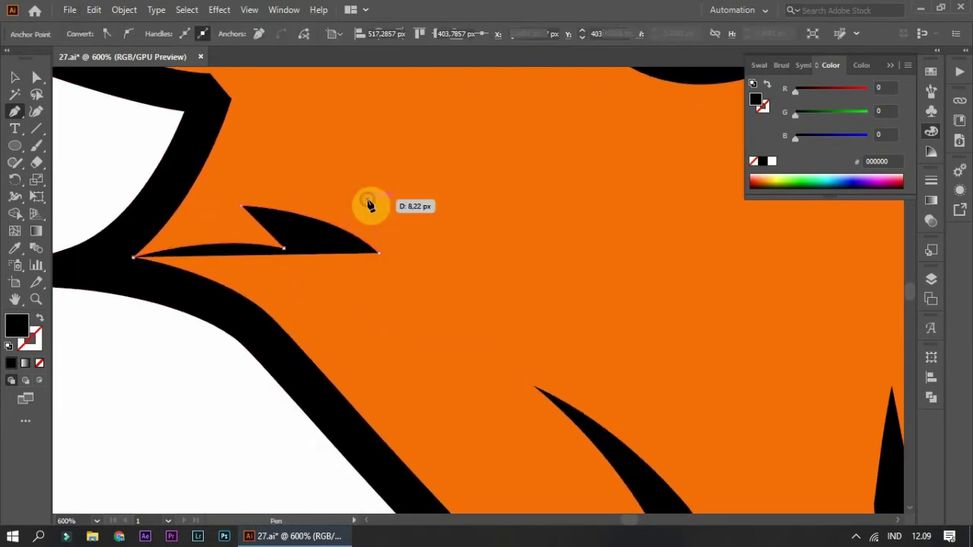
pyautogui.click(370, 202)
pyautogui.scroll(-2, 375, 167)
pyautogui.scroll(-3, 530, 235)
pyautogui.click(530, 235)
pyautogui.moveTo(630, 288)
pyautogui.mouseDown()
pyautogui.moveTo(636, 382)
pyautogui.moveTo(598, 325)
pyautogui.moveTo(619, 369)
pyautogui.mouseUp()
# Close the cheek fur shape, fill it white, and zoom out to the face.
pyautogui.scroll(-3, 543, 321)
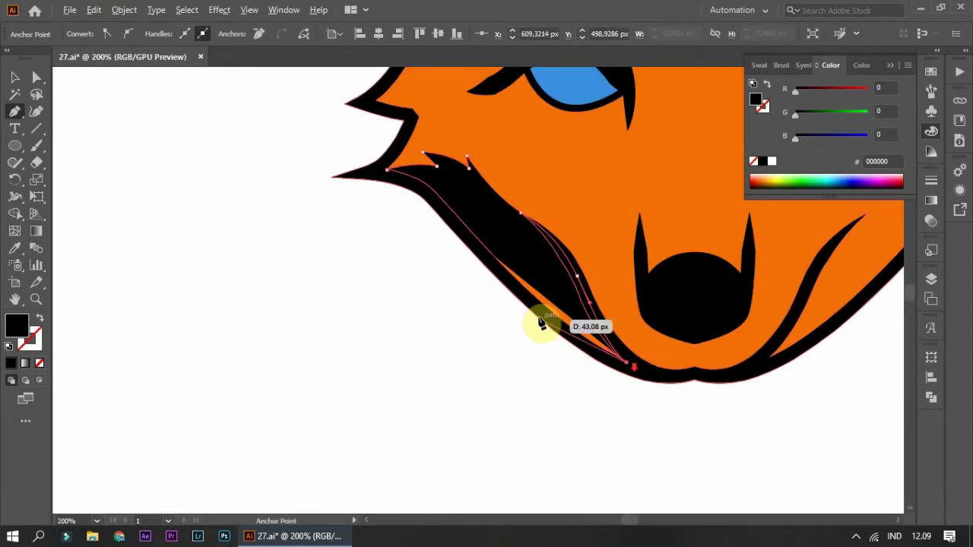
pyautogui.scroll(3, 441, 215)
pyautogui.moveTo(464, 192); pyautogui.dragTo(355, 162)
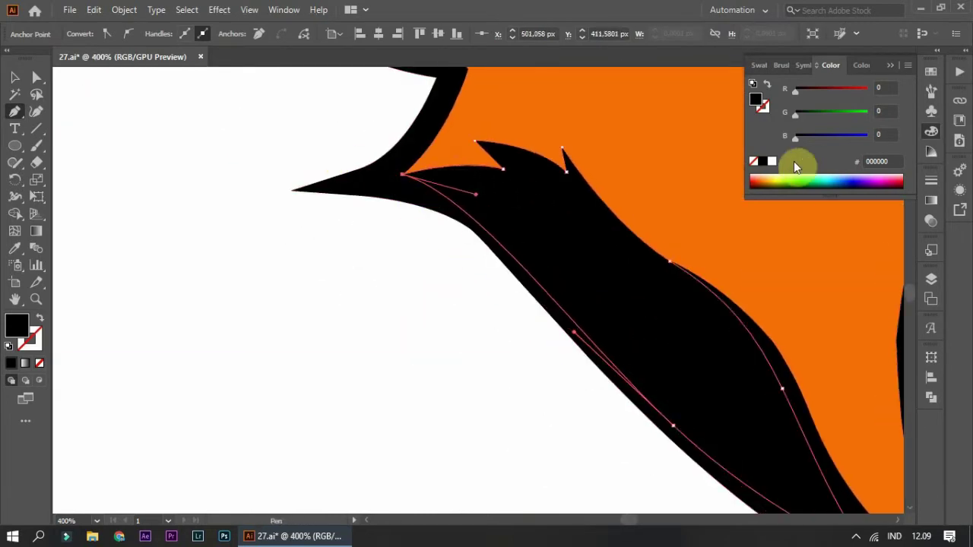
pyautogui.click(772, 161)
pyautogui.click(14, 77)
pyautogui.hotkey('ctrl', '-')
pyautogui.click(282, 348)
pyautogui.hotkey('ctrl', '-')
pyautogui.hotkey('ctrl', '-')
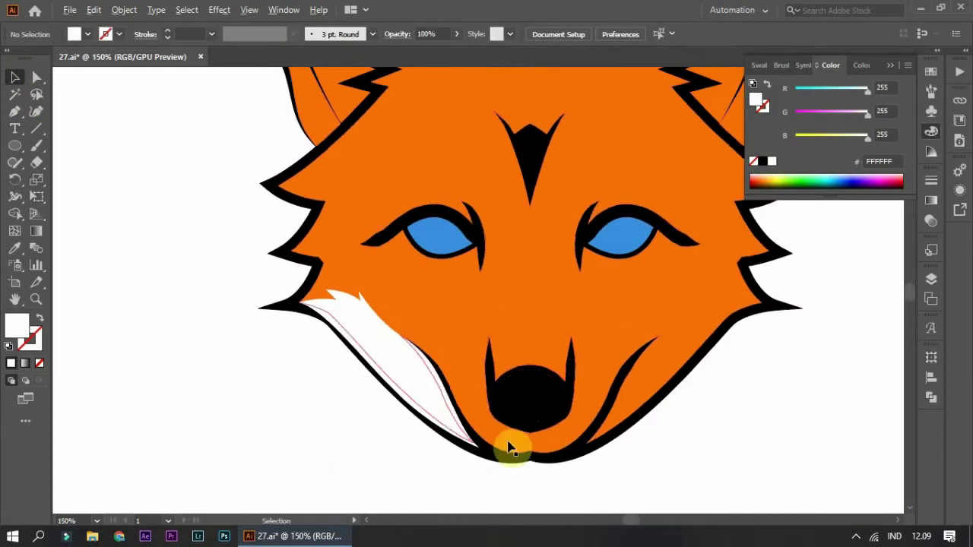
# Bring the black head outline in front of the white fur.
pyautogui.click(506, 446)
pyautogui.rightClick(456, 351)
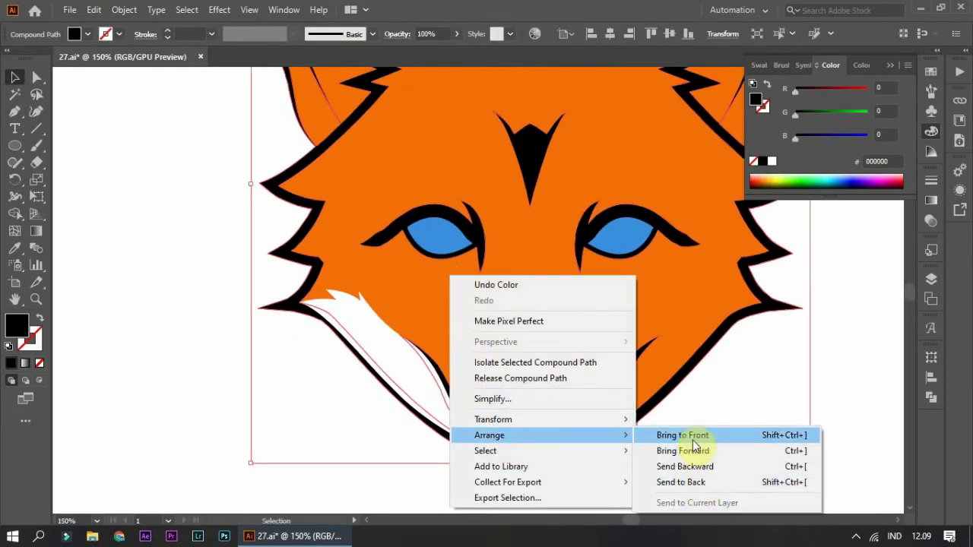
pyautogui.click(688, 434)
# Reflect a copy of the left cheek fur and move it onto the right cheek.
pyautogui.moveTo(353, 398); pyautogui.dragTo(223, 311)
pyautogui.click(244, 251)
pyautogui.rightClick(244, 251)
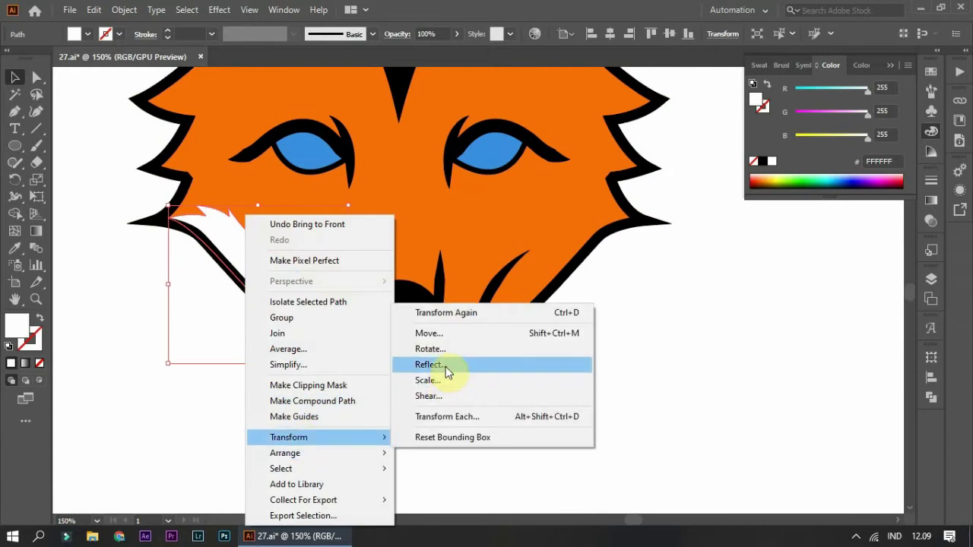
pyautogui.click(449, 365)
pyautogui.click(682, 335)
pyautogui.moveTo(408, 230)
pyautogui.mouseDown()
pyautogui.moveTo(575, 236)
pyautogui.moveTo(560, 191)
pyautogui.mouseUp()
pyautogui.scroll(5, 630, 239)
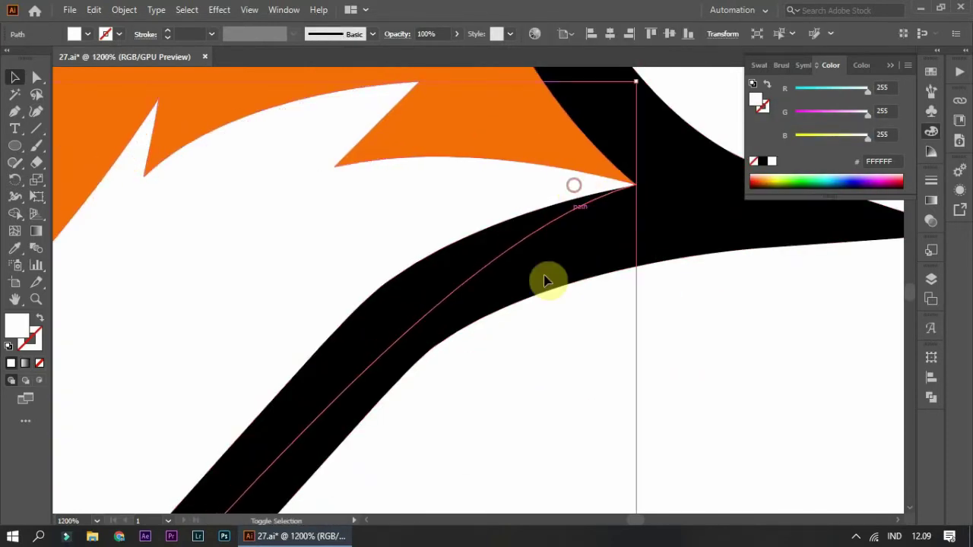
pyautogui.scroll(-8, 650, 243)
pyautogui.click(717, 305)
# Start a chin fur outline with the Pen tool on the left outline.
pyautogui.scroll(2, 619, 373)
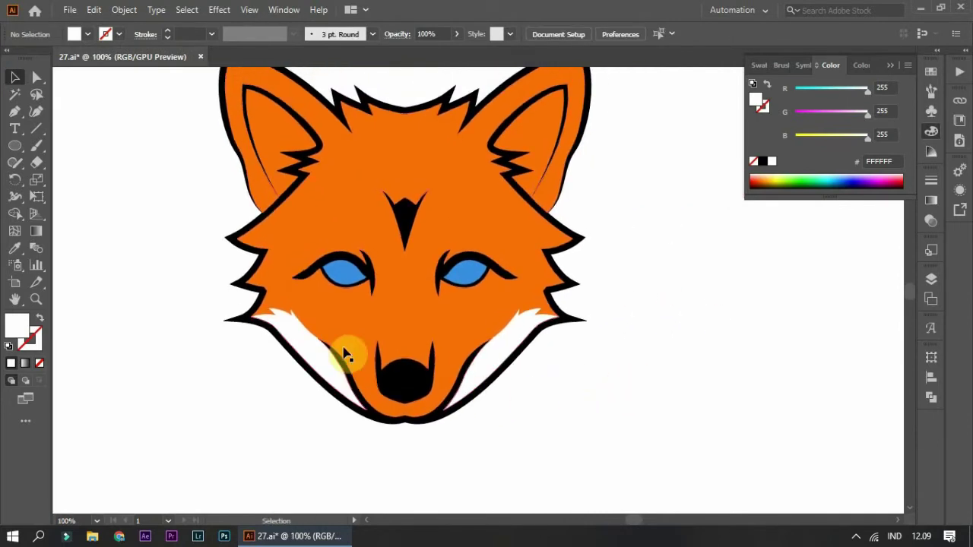
pyautogui.scroll(5, 343, 354)
pyautogui.press('p')
pyautogui.scroll(-1, 235, 258)
pyautogui.click(240, 257)
# Pen-draw a white chin fur shape below the nose and close it.
pyautogui.scroll(-1, 251, 258)
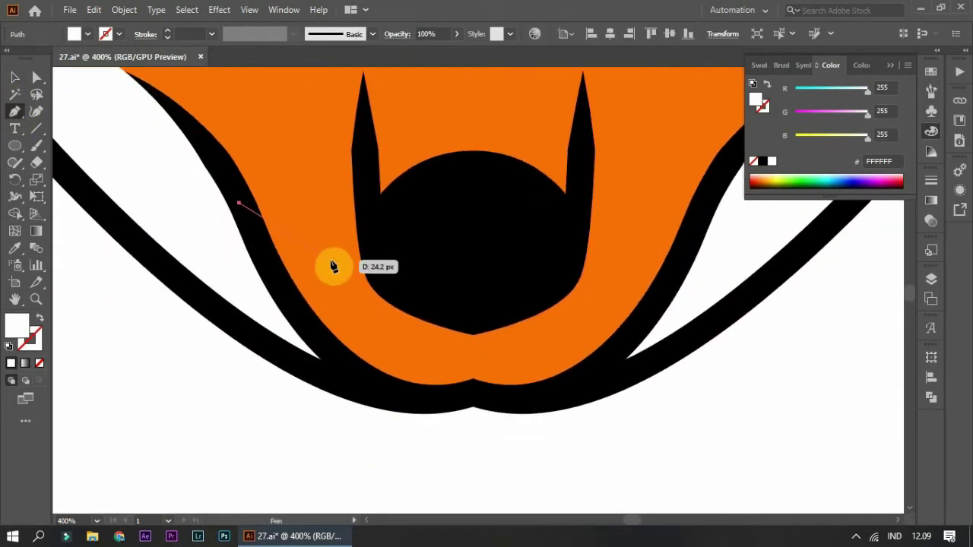
pyautogui.click(328, 253)
pyautogui.click(469, 316)
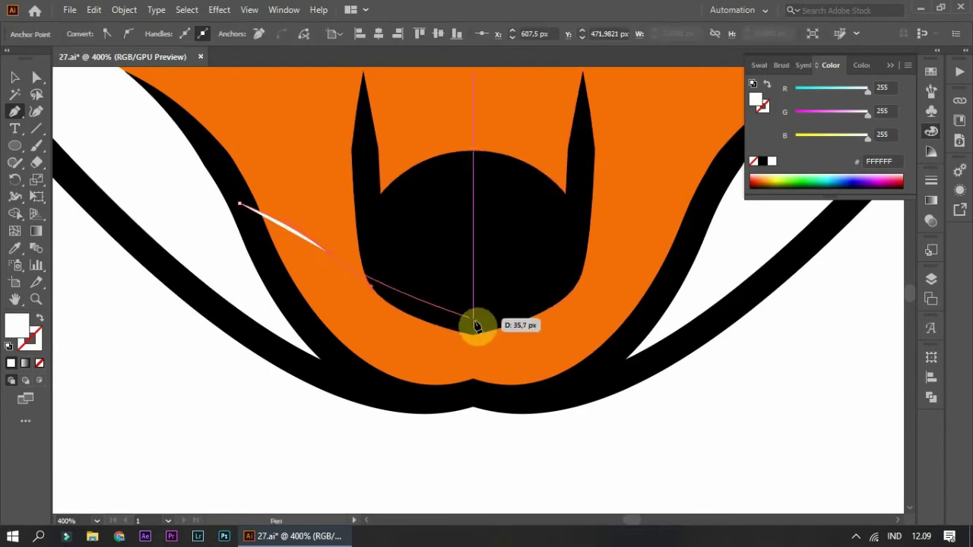
pyautogui.click(472, 390)
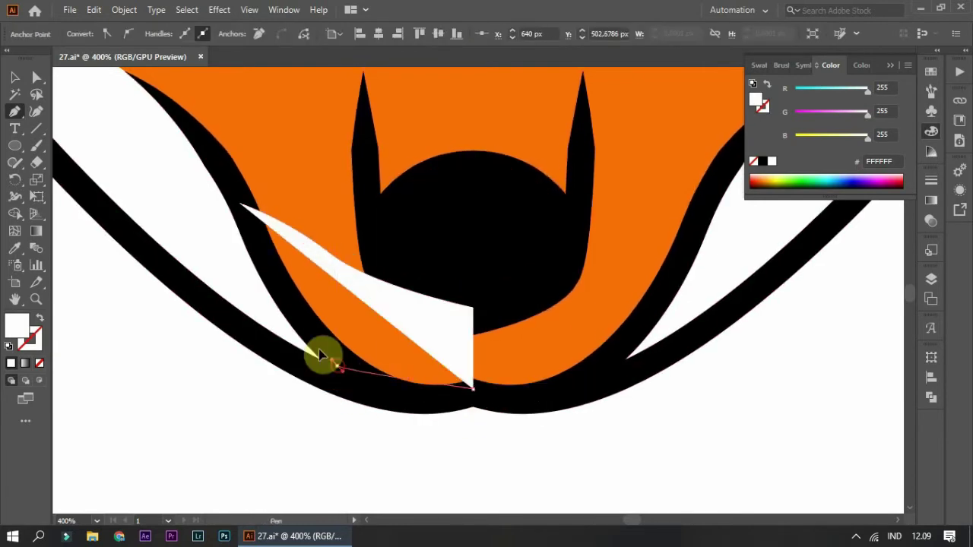
pyautogui.moveTo(336, 365); pyautogui.dragTo(289, 306)
pyautogui.click(239, 207)
pyautogui.click(14, 77)
# Copy the chin shape via Rotate and flip it to mirror the fur on the other side.
pyautogui.rightClick(365, 298)
pyautogui.click(554, 356)
pyautogui.click(424, 325)
pyautogui.moveTo(424, 325); pyautogui.dragTo(657, 326)
pyautogui.moveTo(706, 302)
pyautogui.mouseDown()
pyautogui.moveTo(559, 297)
pyautogui.moveTo(428, 348)
pyautogui.mouseUp()
pyautogui.keyDown('shift'); pyautogui.click(428, 347); pyautogui.keyUp('shift')
pyautogui.press('a')
pyautogui.press('v')
pyautogui.click(420, 225)
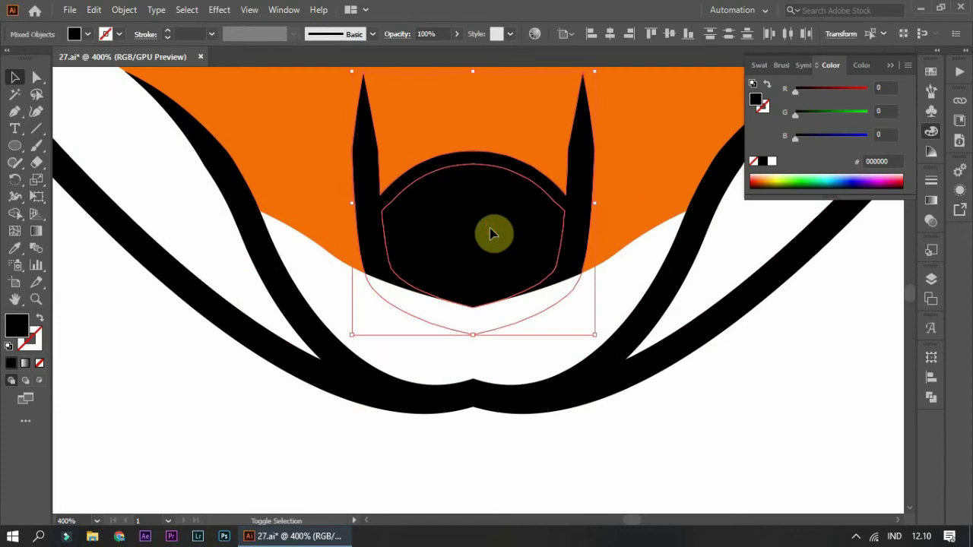
pyautogui.hotkey('ctrl', '-')
pyautogui.hotkey('ctrl', '-')
pyautogui.hotkey('ctrl', '-')
pyautogui.click(516, 480)
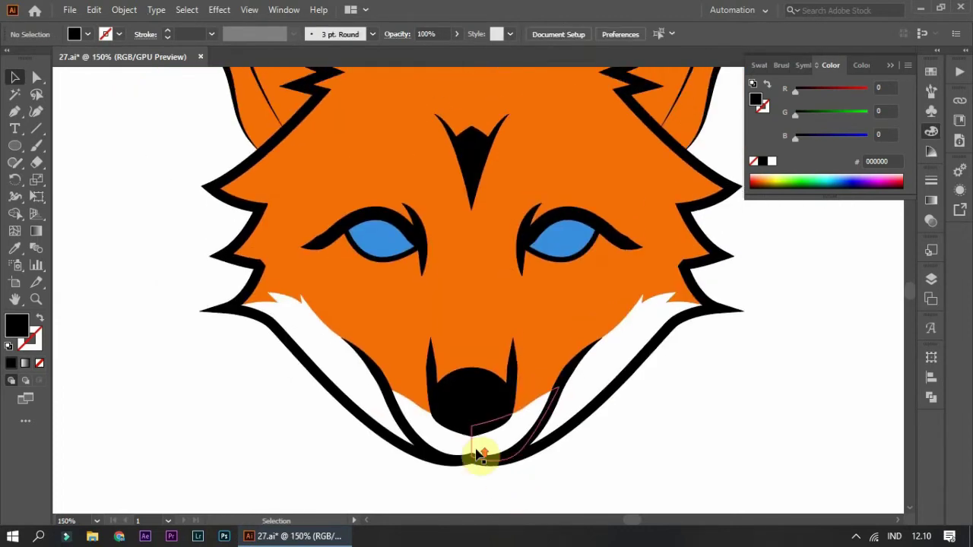
# Fill both inner ear shapes black by sampling with the Eyedropper.
pyautogui.scroll(2, 532, 461)
pyautogui.scroll(3, 413, 273)
pyautogui.click(281, 175)
pyautogui.keyDown('shift'); pyautogui.click(662, 175); pyautogui.keyUp('shift')
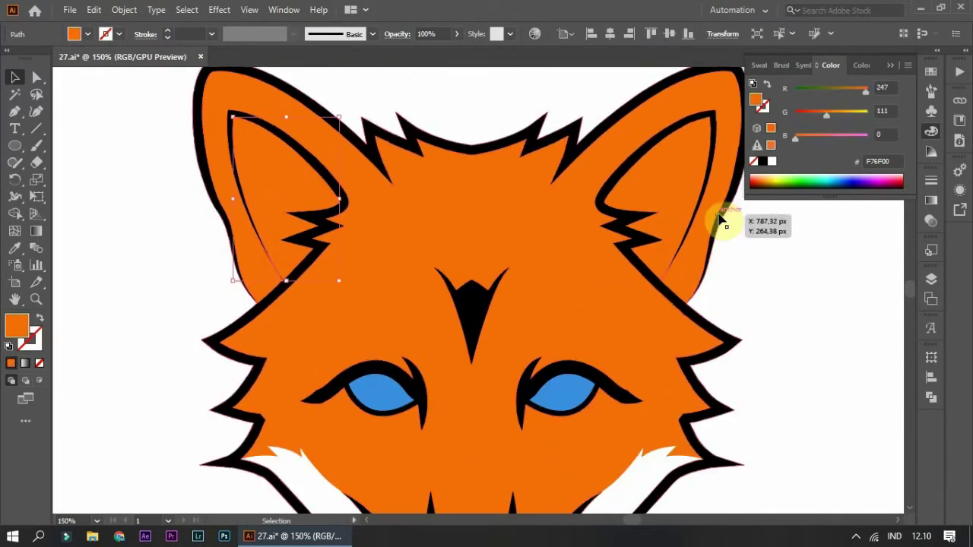
pyautogui.click(14, 248)
pyautogui.click(473, 304)
pyautogui.click(15, 77)
# Set the fill colour to red-orange F73B00 for shading.
pyautogui.scroll(-3, 373, 224)
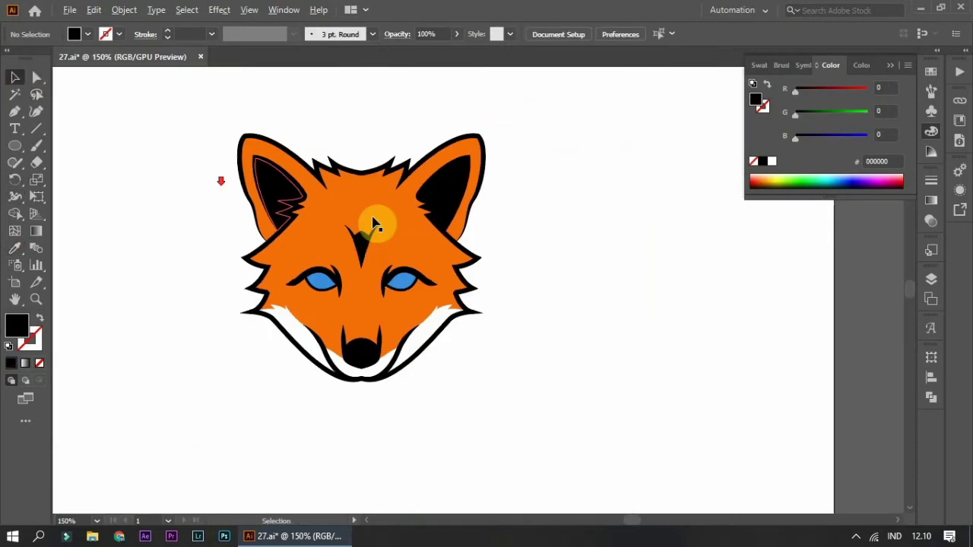
pyautogui.scroll(-2, 658, 311)
pyautogui.scroll(3, 337, 235)
pyautogui.scroll(1, 337, 235)
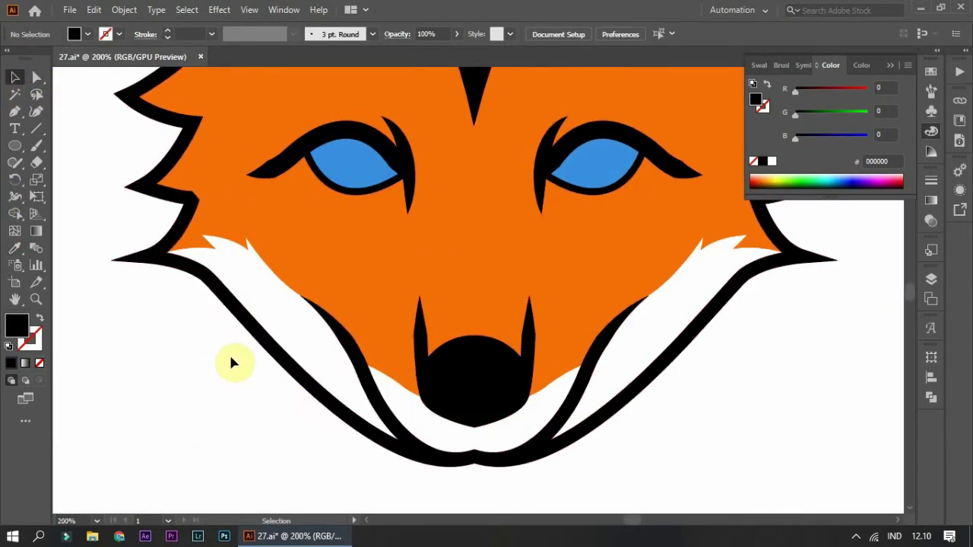
pyautogui.scroll(-1, 233, 364)
pyautogui.click(413, 243)
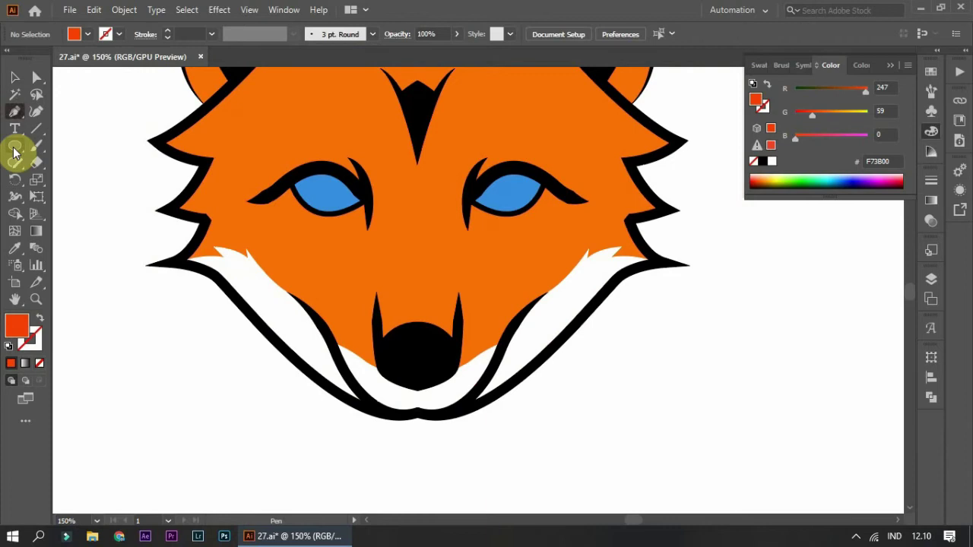
# Start the red-orange shade shape with anchors from the ear notch down the left cheek.
pyautogui.scroll(3, 113, 148)
pyautogui.scroll(3, 235, 159)
pyautogui.scroll(2, 238, 167)
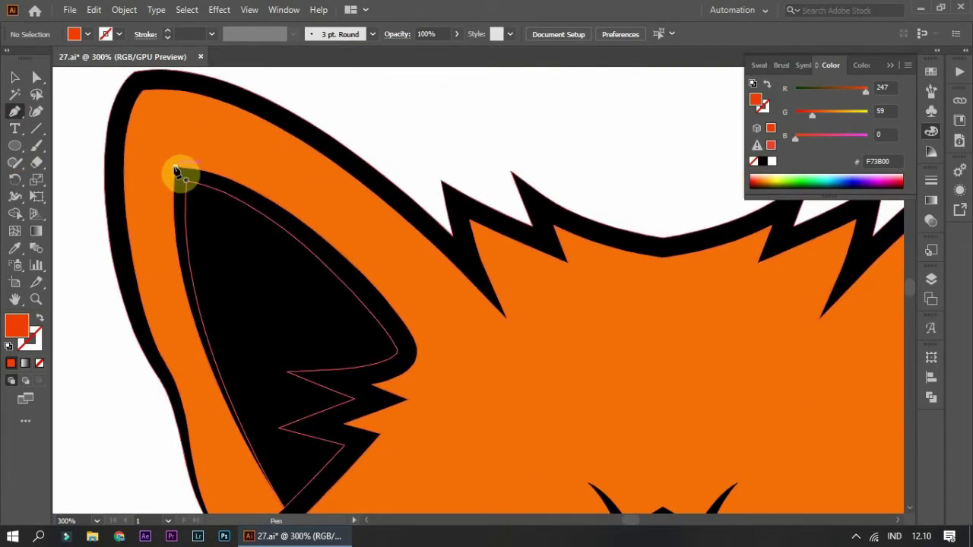
pyautogui.scroll(-3, 176, 172)
pyautogui.moveTo(179, 210); pyautogui.dragTo(181, 218)
pyautogui.moveTo(262, 415)
pyautogui.mouseDown()
pyautogui.moveTo(237, 439)
pyautogui.moveTo(269, 370)
pyautogui.mouseUp()
pyautogui.scroll(3, 269, 370)
pyautogui.scroll(-2, 178, 170)
pyautogui.scroll(1, 281, 223)
pyautogui.scroll(2, 322, 159)
pyautogui.scroll(1, 321, 211)
pyautogui.click(327, 232)
pyautogui.moveTo(293, 266); pyautogui.dragTo(259, 343)
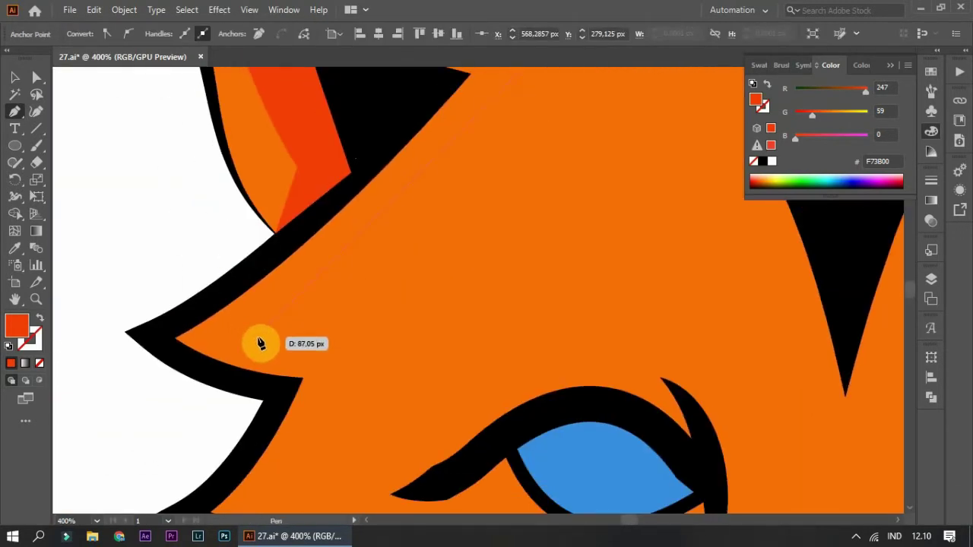
pyautogui.scroll(-2, 310, 256)
pyautogui.scroll(-3, 293, 346)
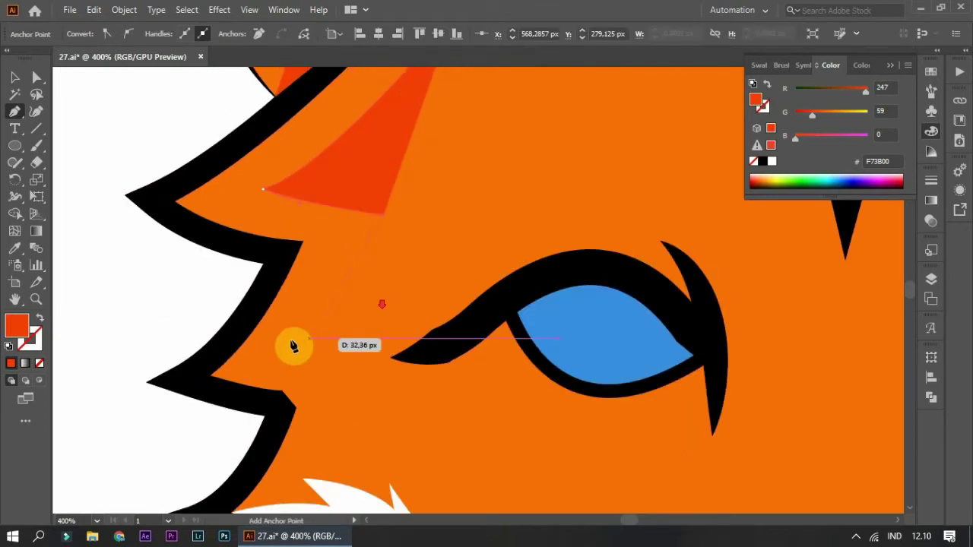
pyautogui.click(267, 350)
pyautogui.click(346, 371)
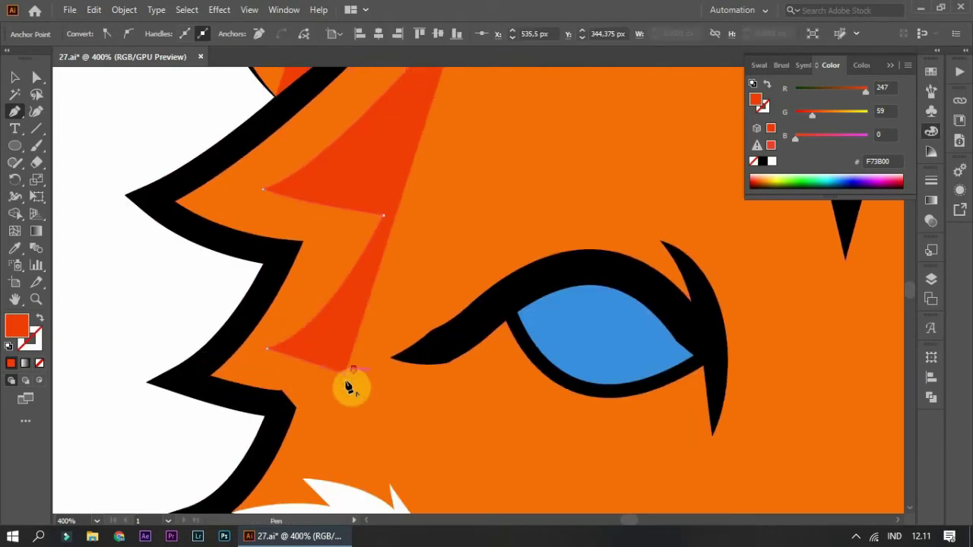
pyautogui.scroll(-4, 334, 380)
pyautogui.scroll(-1, 304, 337)
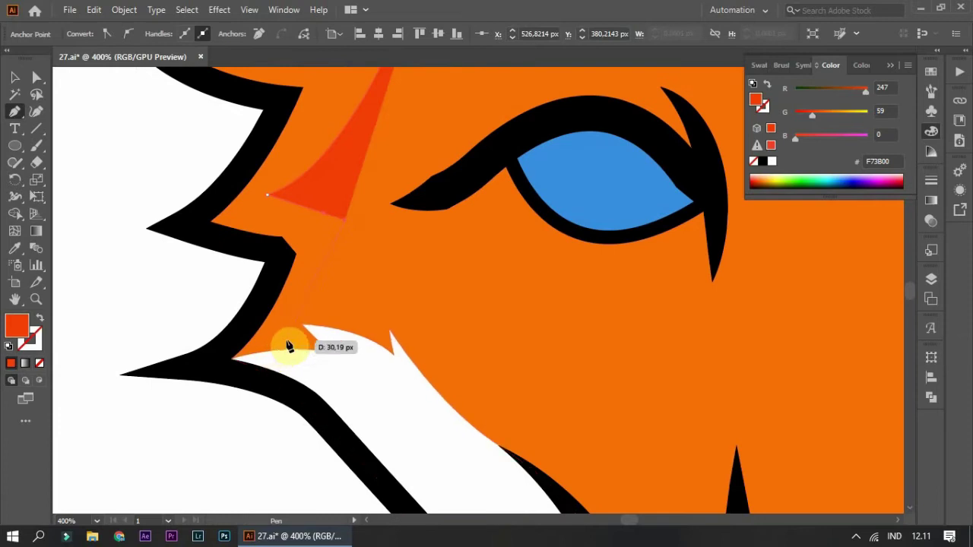
# Curve the shade outline along the cheek fur toward the chin, past the nose, to the lower left.
pyautogui.click(301, 314)
pyautogui.moveTo(413, 401); pyautogui.dragTo(317, 304)
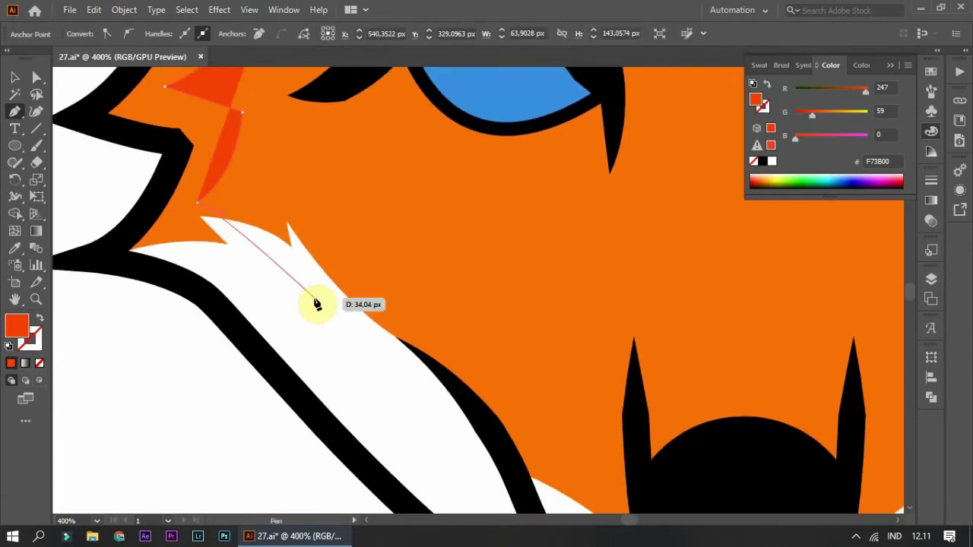
pyautogui.moveTo(200, 219); pyautogui.dragTo(274, 262)
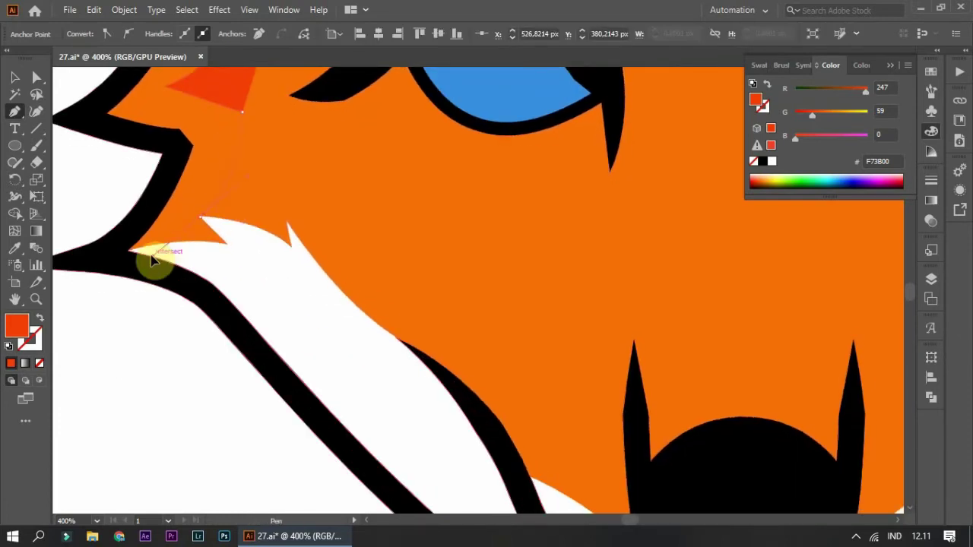
pyautogui.click(289, 289)
pyautogui.moveTo(448, 490)
pyautogui.mouseDown()
pyautogui.moveTo(322, 300)
pyautogui.moveTo(371, 355)
pyautogui.moveTo(317, 323)
pyautogui.mouseUp()
pyautogui.moveTo(375, 349); pyautogui.dragTo(398, 365)
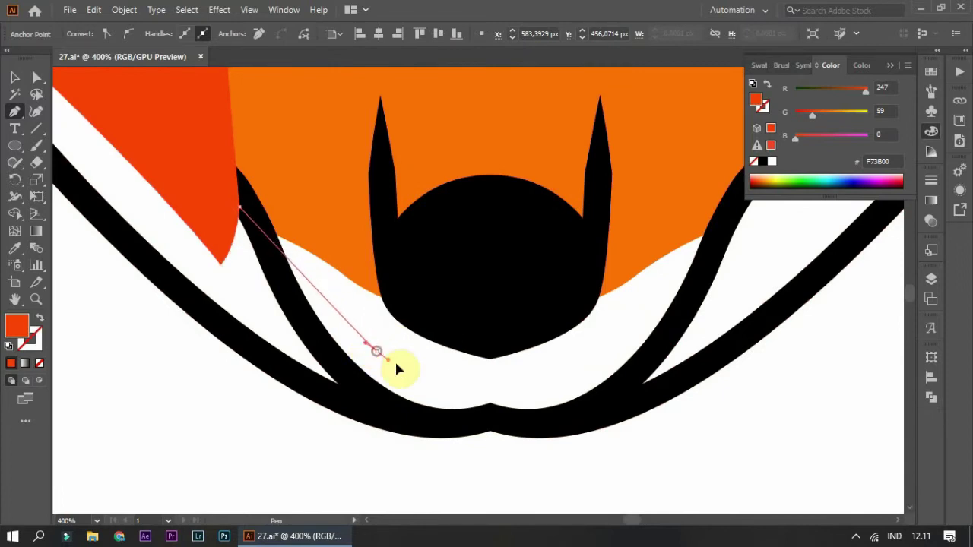
pyautogui.click(454, 323)
pyautogui.click(490, 332)
pyautogui.click(494, 422)
pyautogui.keyDown('alt'); pyautogui.scroll(-5, 456, 410); pyautogui.keyUp('alt')
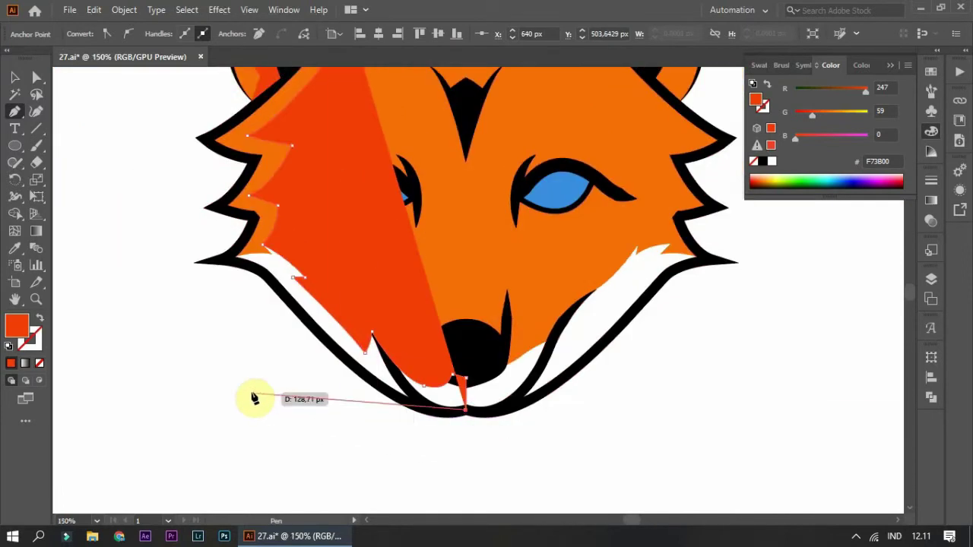
pyautogui.click(254, 397)
# Close the shade shape at the far left and pull its upper-left corner toward the cheek.
pyautogui.hotkey('ctrl', '+')
pyautogui.click(111, 281)
pyautogui.click(251, 194)
pyautogui.scroll(2, 322, 213)
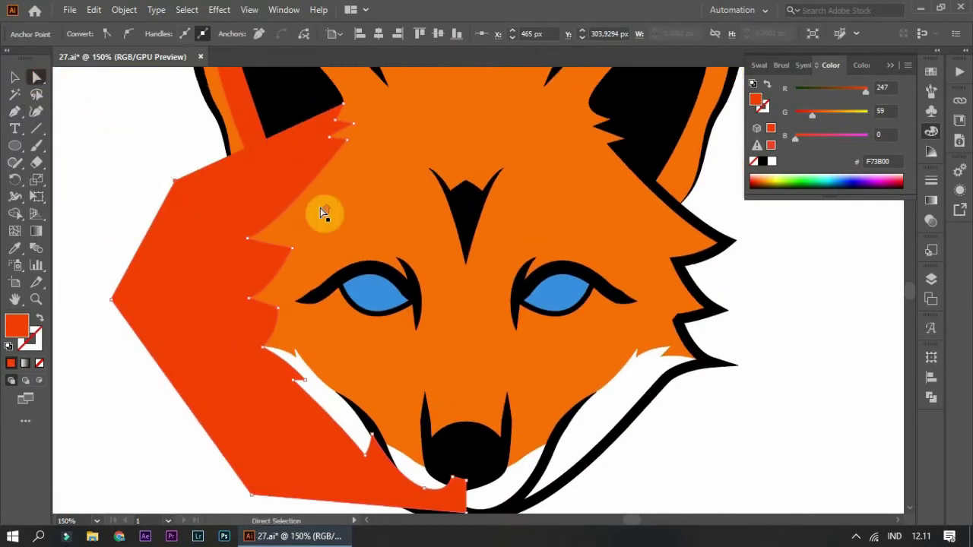
pyautogui.hotkey('ctrl', 'a')
pyautogui.click(76, 260)
pyautogui.moveTo(175, 215); pyautogui.dragTo(235, 262)
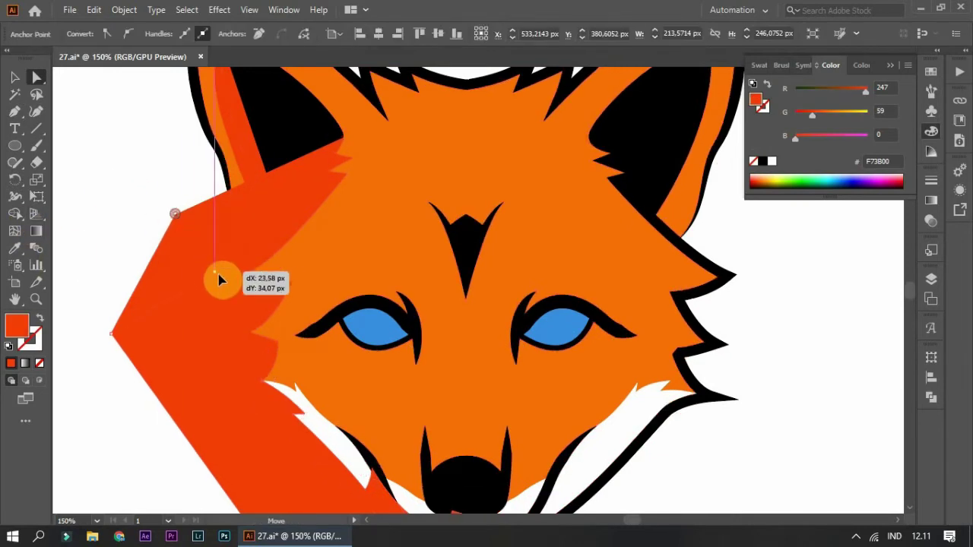
# Trace the shade's top edge along the fur spikes and select it with the fox shapes.
pyautogui.hotkey('ctrl', '+')
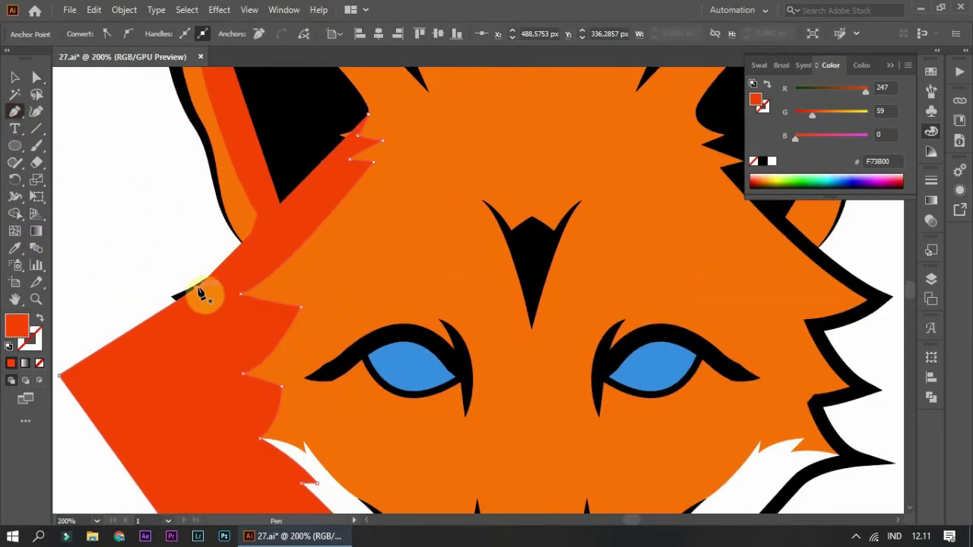
pyautogui.scroll(2, 350, 161)
pyautogui.click(269, 172)
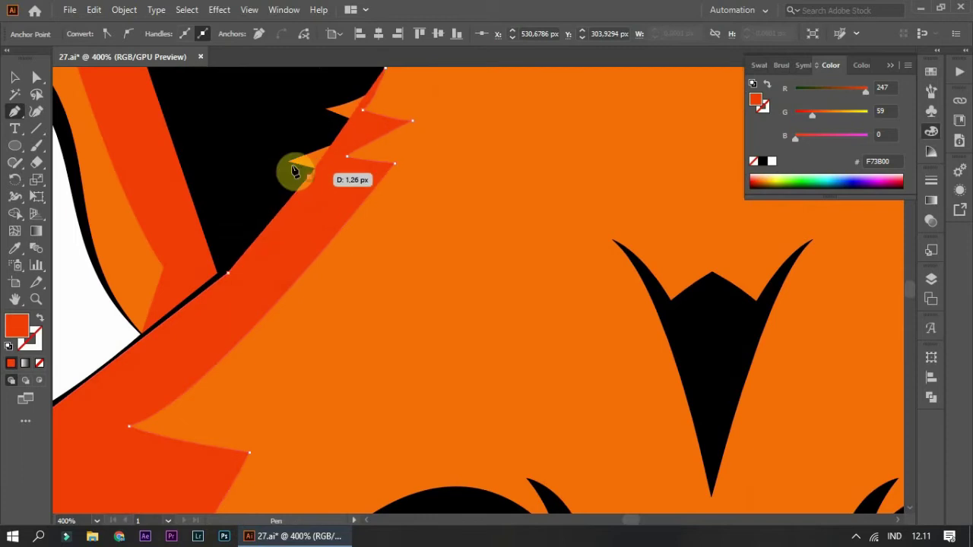
pyautogui.click(387, 126)
pyautogui.click(36, 77)
pyautogui.hotkey('ctrl', '0')
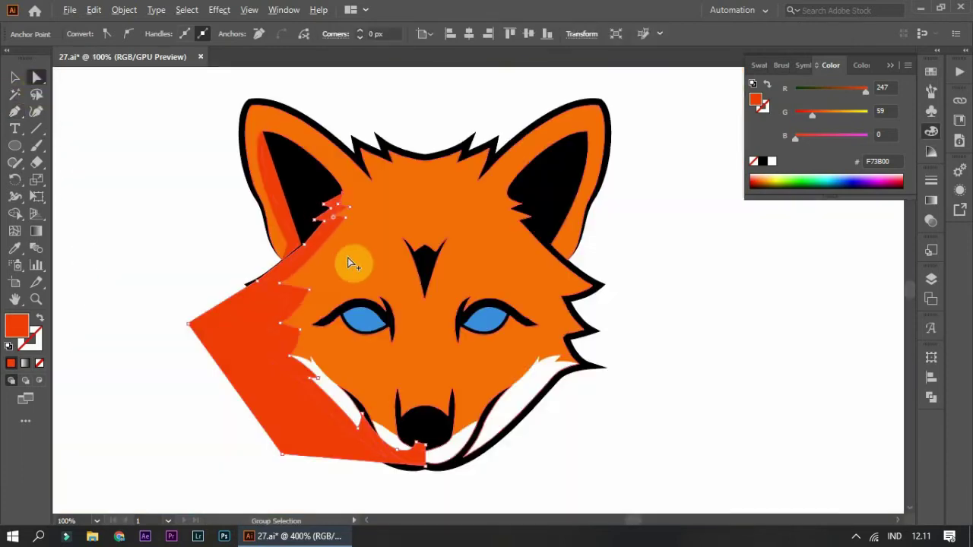
pyautogui.scroll(1, 258, 310)
pyautogui.click(203, 335)
pyautogui.press('Delete')
# Trim the red shade's overflow outside the fox outline with Shape Builder.
pyautogui.click(15, 77)
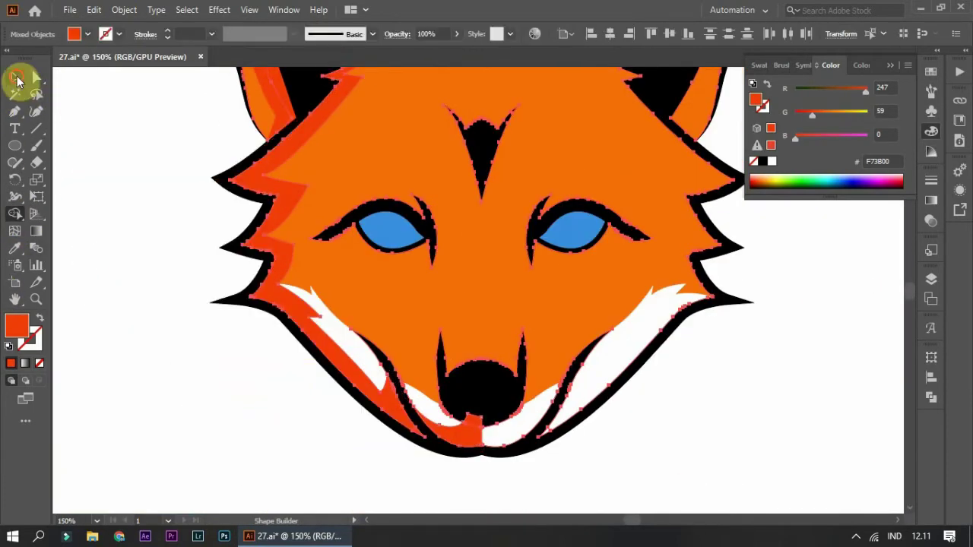
pyautogui.click(448, 445)
pyautogui.scroll(1, 448, 445)
pyautogui.click(254, 276)
pyautogui.scroll(1, 254, 276)
pyautogui.click(14, 214)
pyautogui.click(14, 77)
# Fill the red chin-fur piece with a light grey swatch.
pyautogui.scroll(-1, 292, 326)
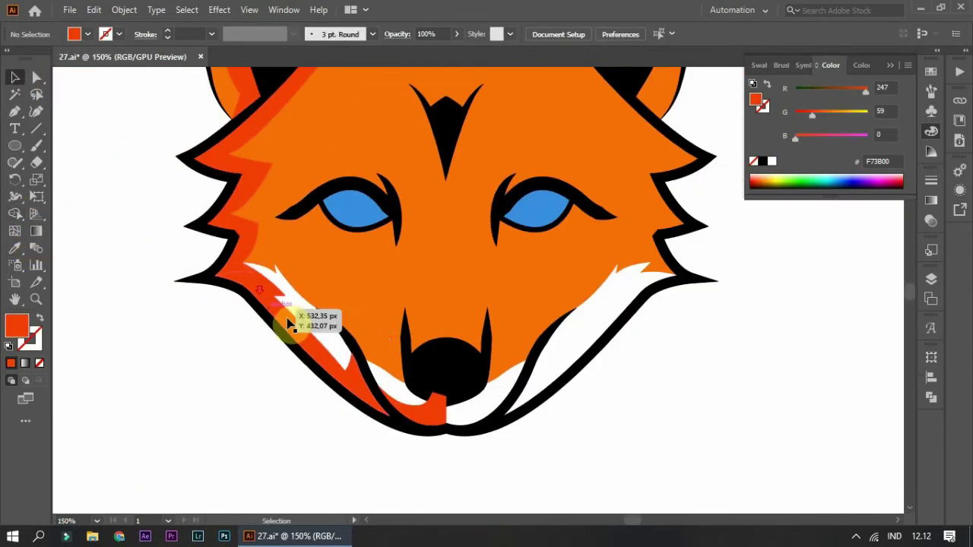
pyautogui.scroll(1, 408, 405)
pyautogui.click(772, 161)
pyautogui.click(87, 33)
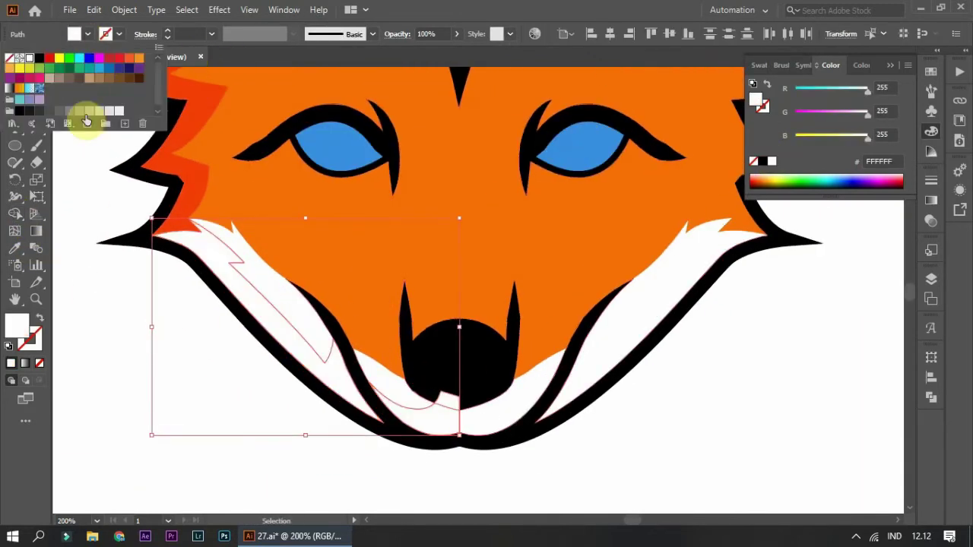
pyautogui.click(83, 119)
pyautogui.scroll(-2, 335, 441)
# Group every object of the fox head together.
pyautogui.click(397, 437)
pyautogui.hotkey('ctrl', 'a')
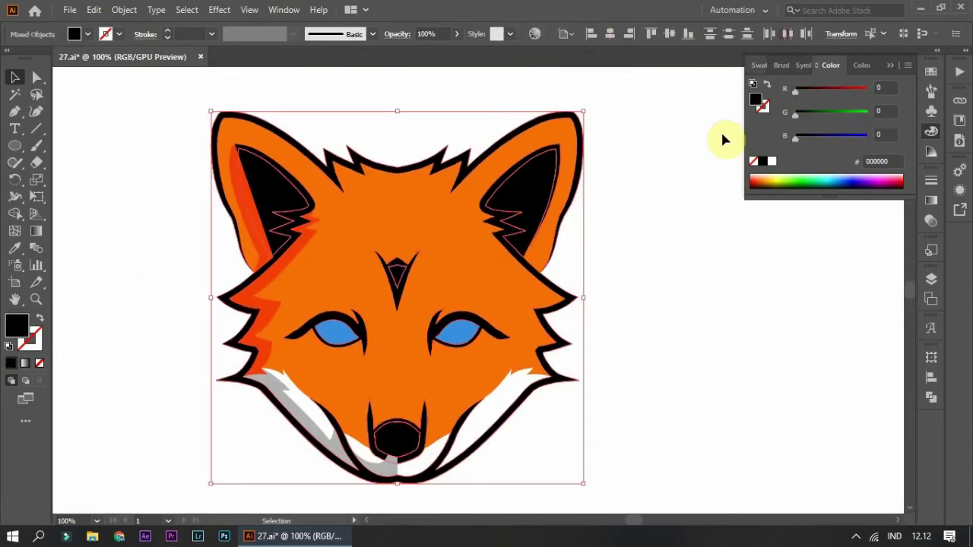
pyautogui.hotkey('ctrl', 'g')
pyautogui.click(691, 279)
# Set the orange face shape's fill to the lighter orange F79C00.
pyautogui.scroll(1, 356, 106)
pyautogui.click(357, 107)
pyautogui.click(836, 115)
# Pen-draw a closed light-orange highlight shape along the left ear and head top.
pyautogui.click(195, 100)
pyautogui.click(295, 154)
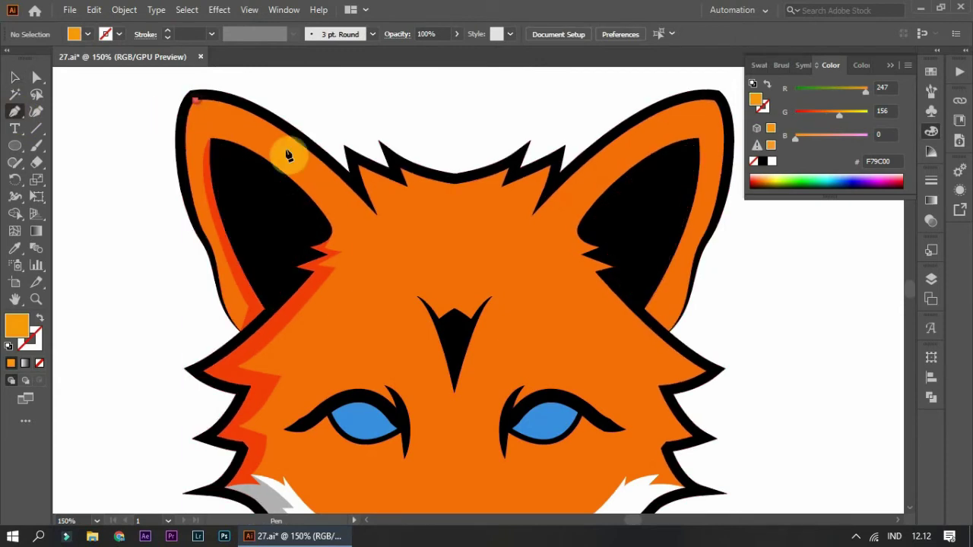
pyautogui.click(377, 190)
pyautogui.click(397, 236)
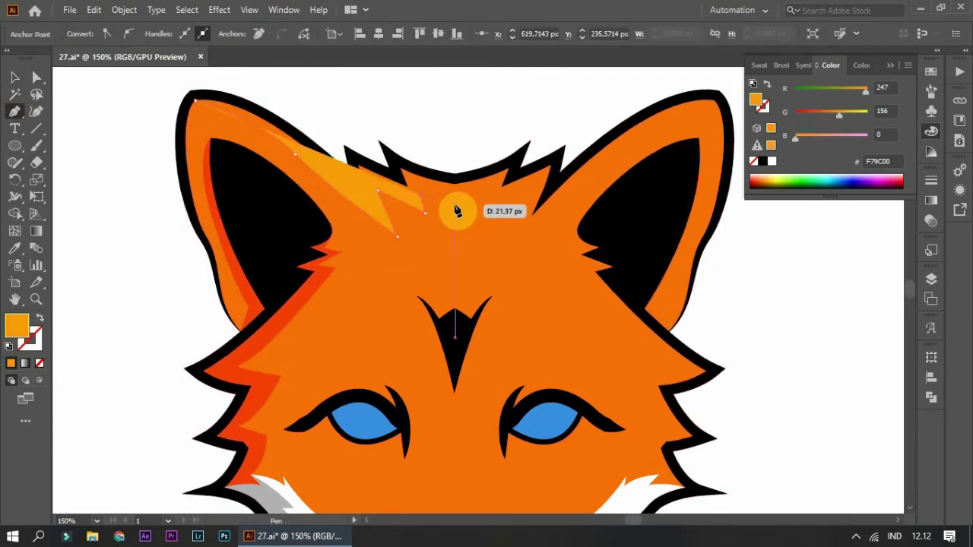
pyautogui.click(455, 132)
pyautogui.scroll(2, 455, 132)
pyautogui.click(189, 96)
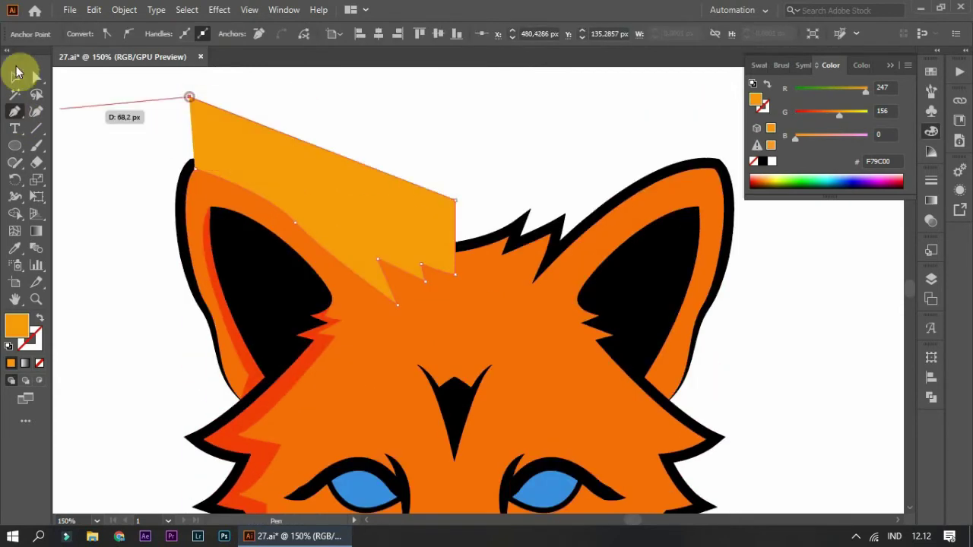
pyautogui.keyDown('ctrl'); pyautogui.click(380, 358); pyautogui.keyUp('ctrl')
# Send the highlight backward behind the fox outline and deselect it.
pyautogui.click(14, 77)
pyautogui.hotkey('ctrl', '[')
pyautogui.click(499, 166)
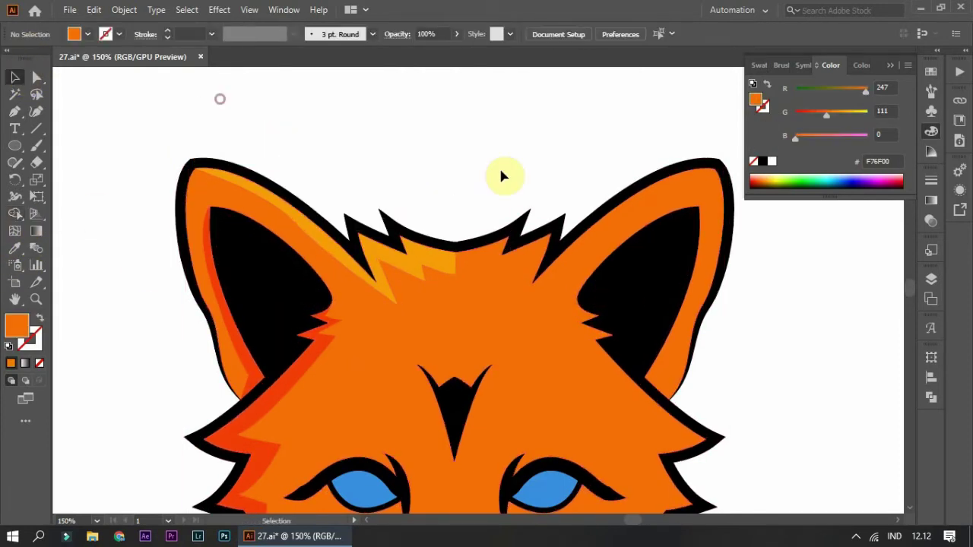
pyautogui.scroll(-3, 612, 189)
pyautogui.scroll(2, 422, 267)
pyautogui.scroll(2, 421, 267)
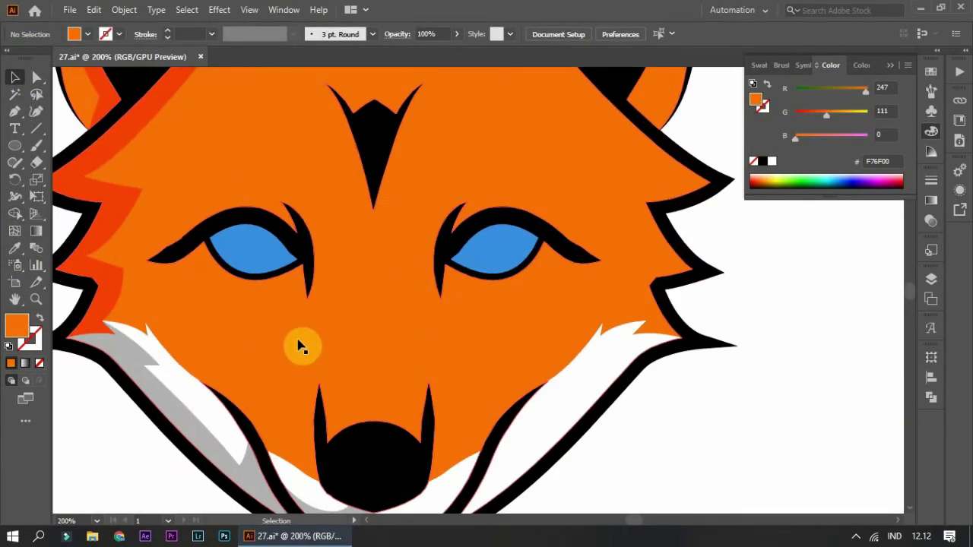
# Pen-draw a red F73B00 shadow shape over the fox's left eye.
pyautogui.click(14, 111)
pyautogui.scroll(2, 352, 358)
pyautogui.moveTo(354, 322); pyautogui.dragTo(513, 413)
pyautogui.click(364, 392)
pyautogui.click(291, 348)
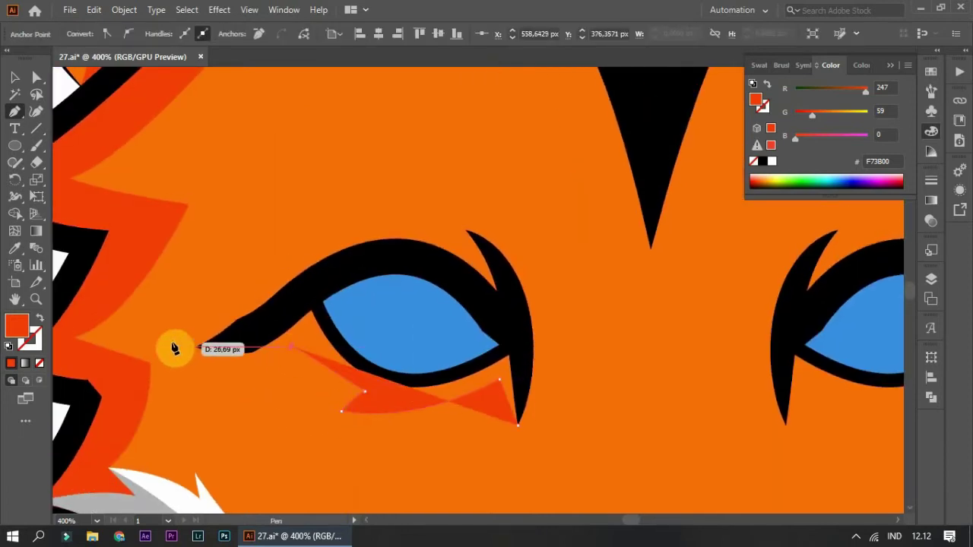
pyautogui.click(172, 343)
pyautogui.moveTo(335, 257); pyautogui.dragTo(380, 251)
pyautogui.click(484, 294)
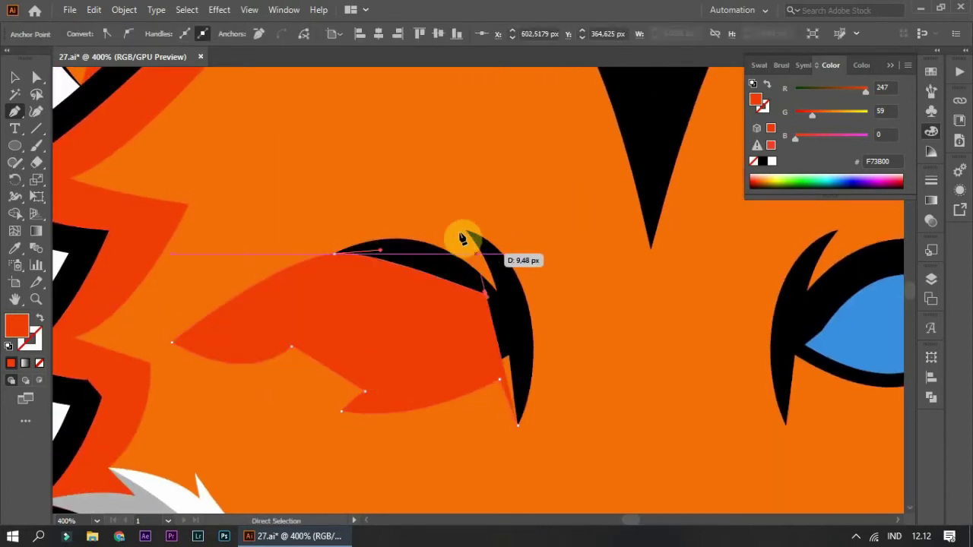
pyautogui.click(424, 207)
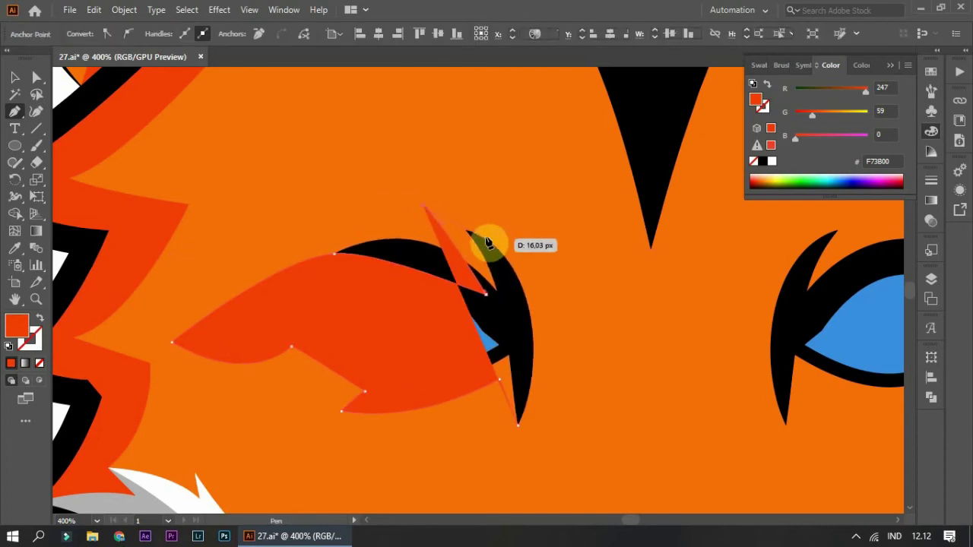
pyautogui.click(518, 420)
pyautogui.scroll(-3, 269, 311)
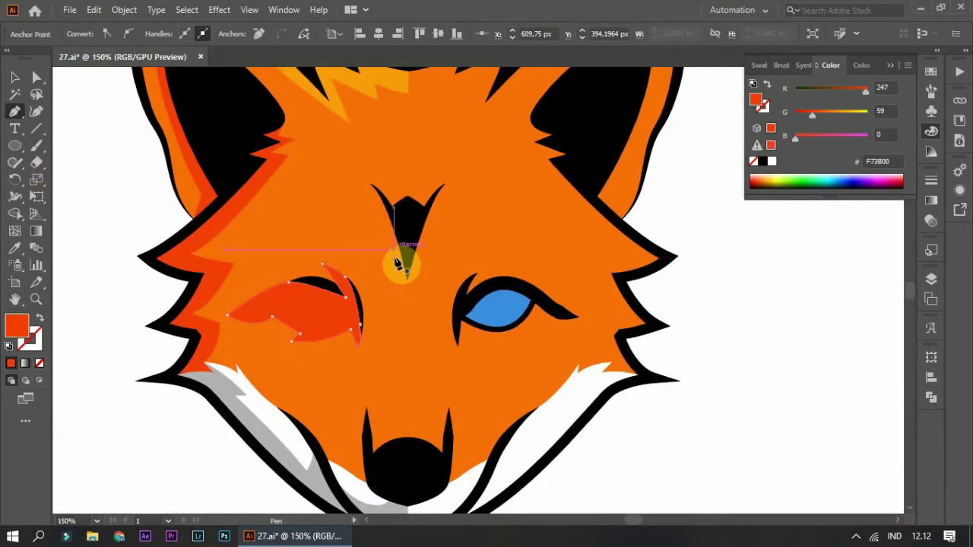
pyautogui.scroll(4, 395, 190)
# Draw a curved red shadow shape on the forehead mark tip.
pyautogui.click(315, 200)
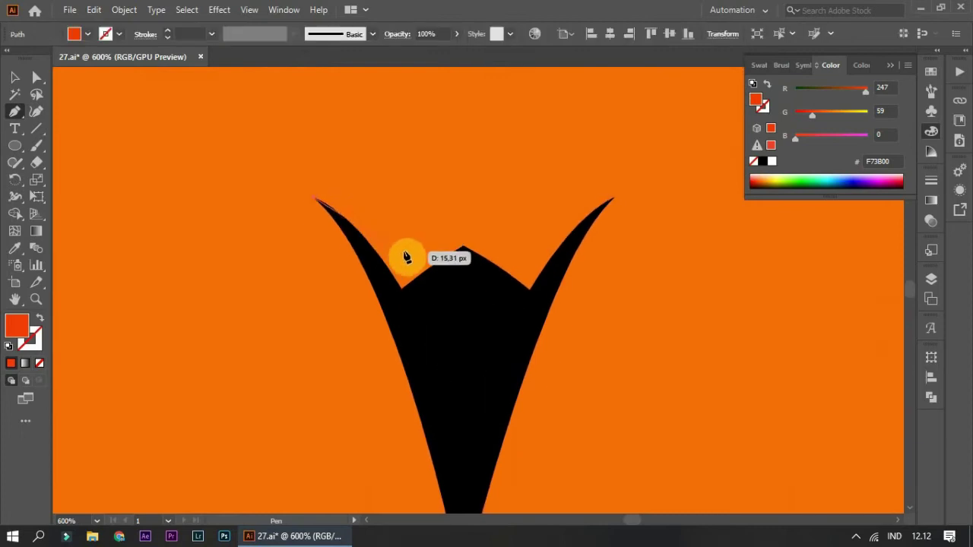
pyautogui.click(404, 249)
pyautogui.moveTo(459, 211)
pyautogui.mouseDown()
pyautogui.moveTo(465, 205)
pyautogui.moveTo(400, 312)
pyautogui.mouseUp()
pyautogui.click(315, 204)
pyautogui.scroll(-4, 315, 206)
pyautogui.scroll(-3, 418, 266)
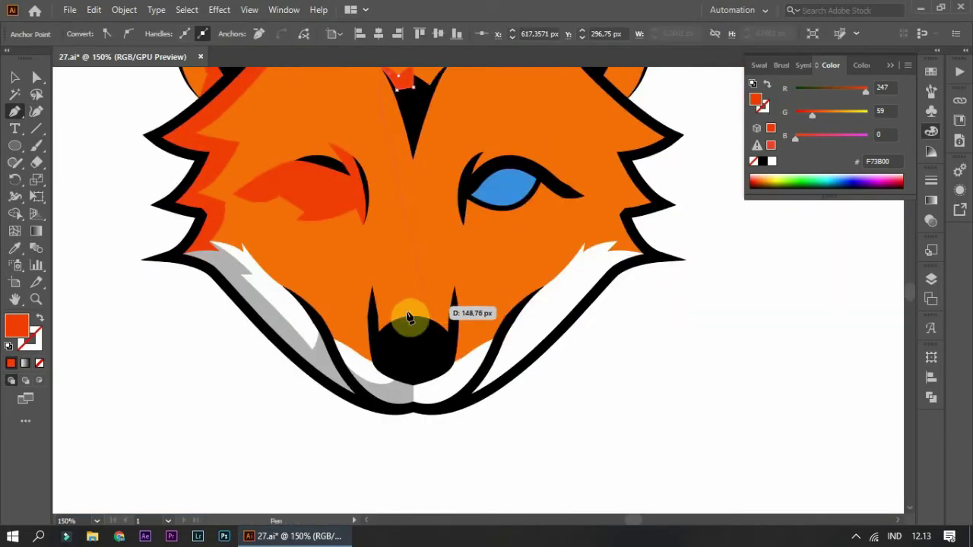
pyautogui.keyDown('alt'); pyautogui.scroll(3, 409, 317); pyautogui.keyUp('alt')
pyautogui.scroll(5, 380, 281)
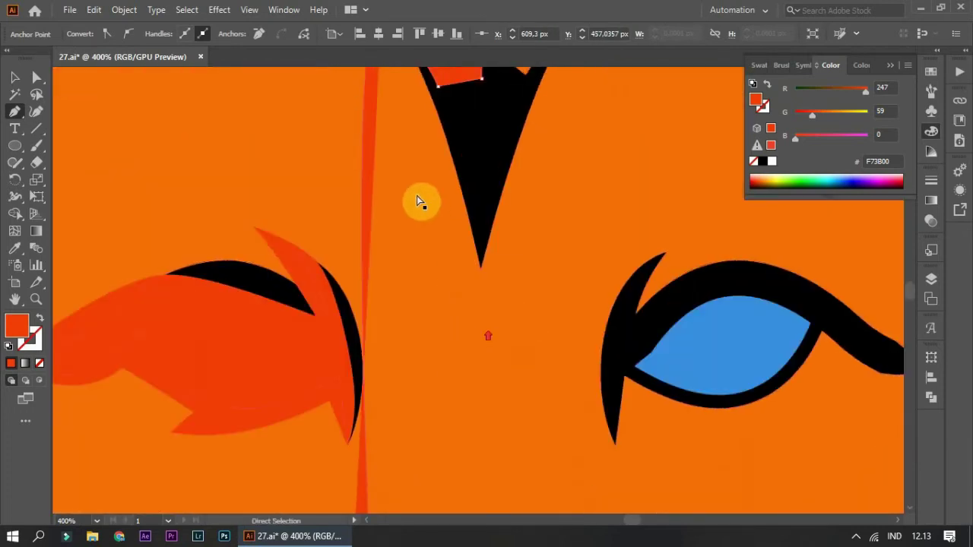
pyautogui.scroll(4, 425, 228)
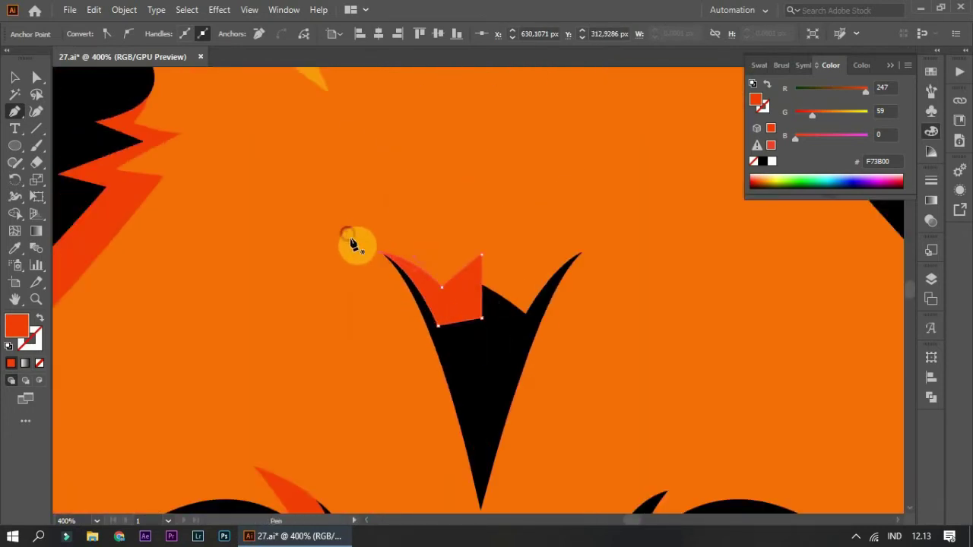
pyautogui.keyDown('alt'); pyautogui.scroll(-4, 354, 243); pyautogui.keyUp('alt')
pyautogui.keyDown('alt'); pyautogui.scroll(4, 397, 304); pyautogui.keyUp('alt')
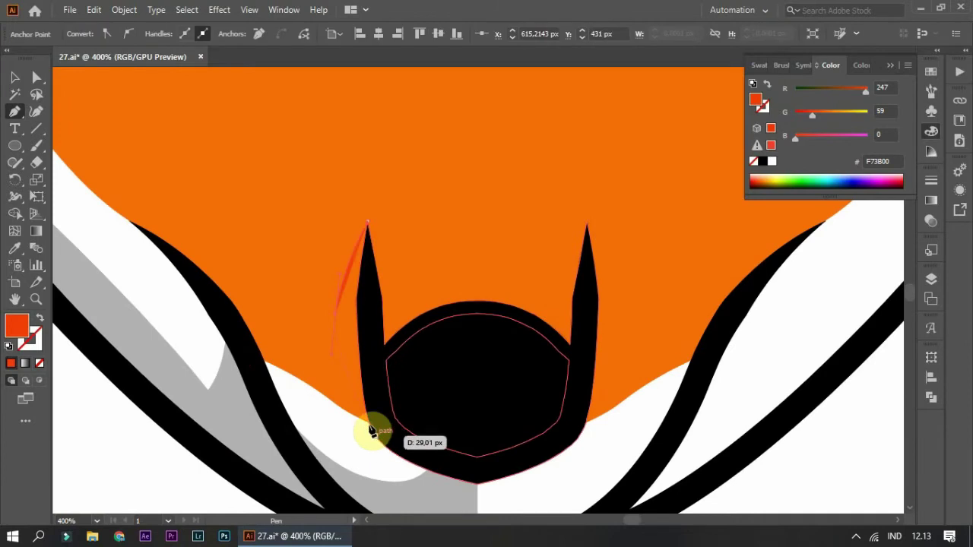
# Draw a red shadow shape up the side of the nose.
pyautogui.click(373, 428)
pyautogui.click(378, 350)
pyautogui.click(367, 228)
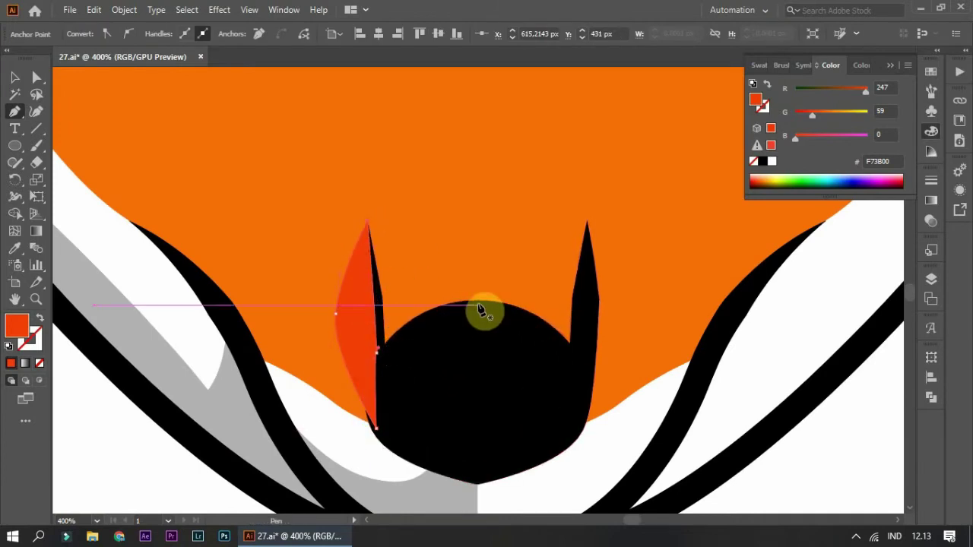
pyautogui.press('Escape')
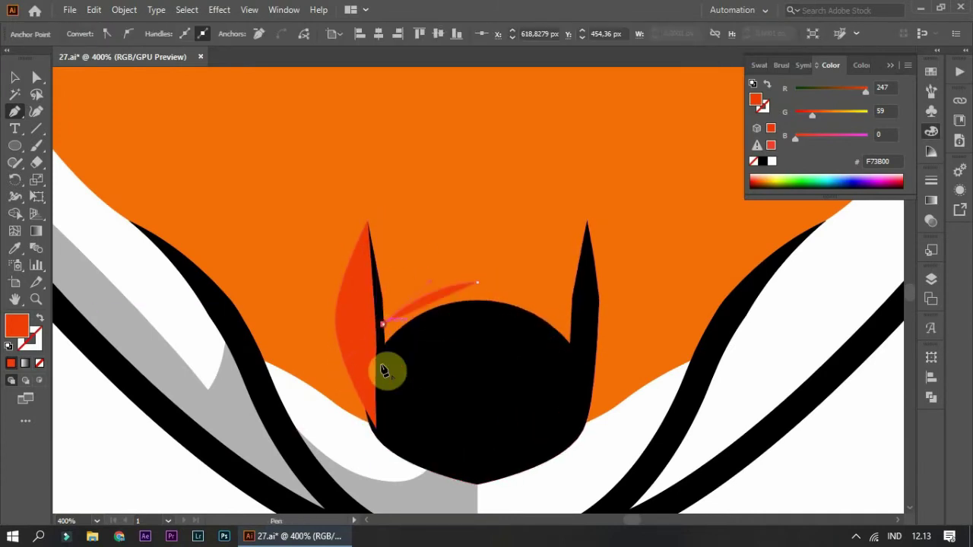
pyautogui.click(482, 287)
# Sample the F79C00 light orange with the Eyedropper and start an accent beside the left eye.
pyautogui.click(14, 248)
pyautogui.keyDown('alt'); pyautogui.scroll(-5, 355, 264); pyautogui.keyUp('alt')
pyautogui.keyDown('alt'); pyautogui.scroll(3, 355, 264); pyautogui.keyUp('alt')
pyautogui.click(398, 300)
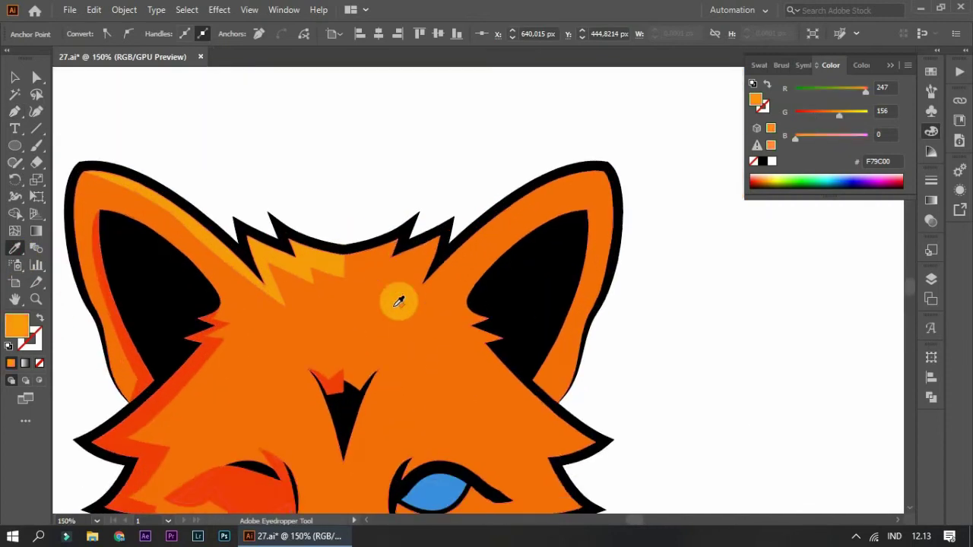
pyautogui.click(15, 112)
pyautogui.keyDown('alt'); pyautogui.scroll(5, 269, 365); pyautogui.keyUp('alt')
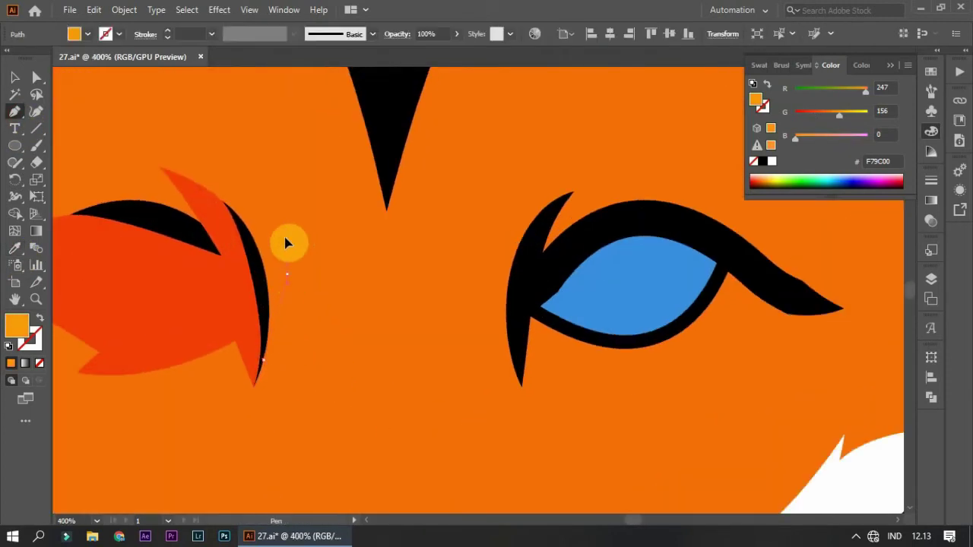
pyautogui.click(221, 204)
pyautogui.keyDown('alt'); pyautogui.scroll(-1, 266, 314); pyautogui.keyUp('alt')
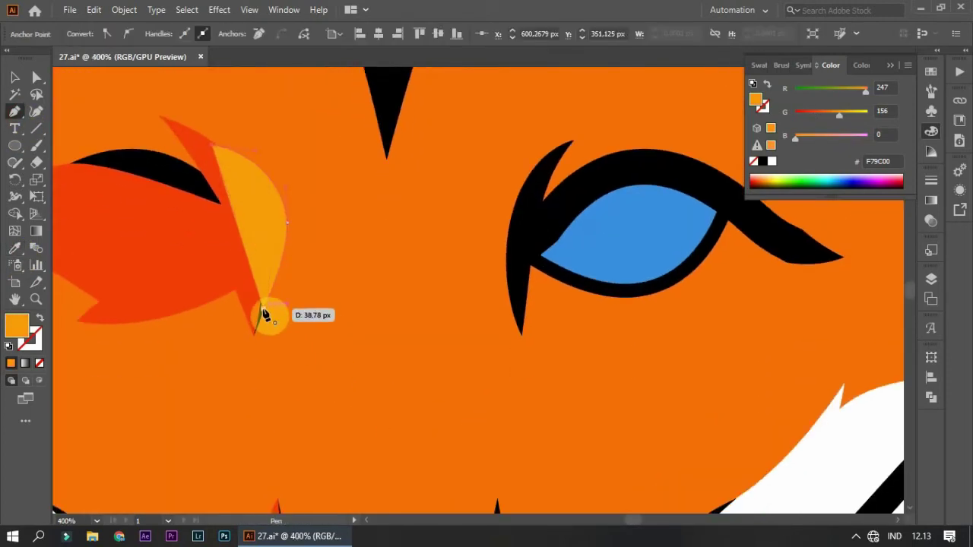
pyautogui.keyDown('alt'); pyautogui.scroll(-3, 418, 263); pyautogui.keyUp('alt')
# Select the left eye's red patch, then select all black-filled shapes by matching fill colour.
pyautogui.click(15, 77)
pyautogui.click(82, 174)
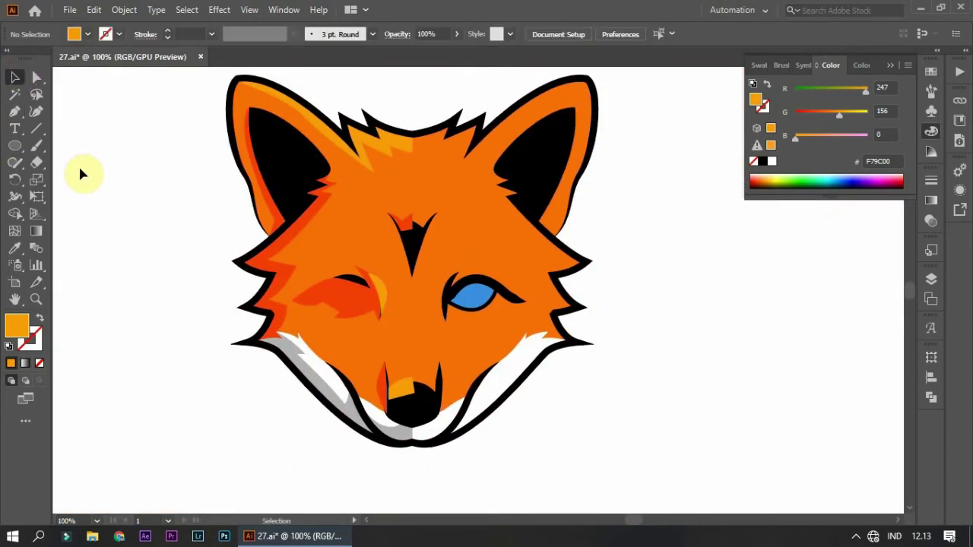
pyautogui.click(549, 169)
pyautogui.hotkey('ctrl', 'a')
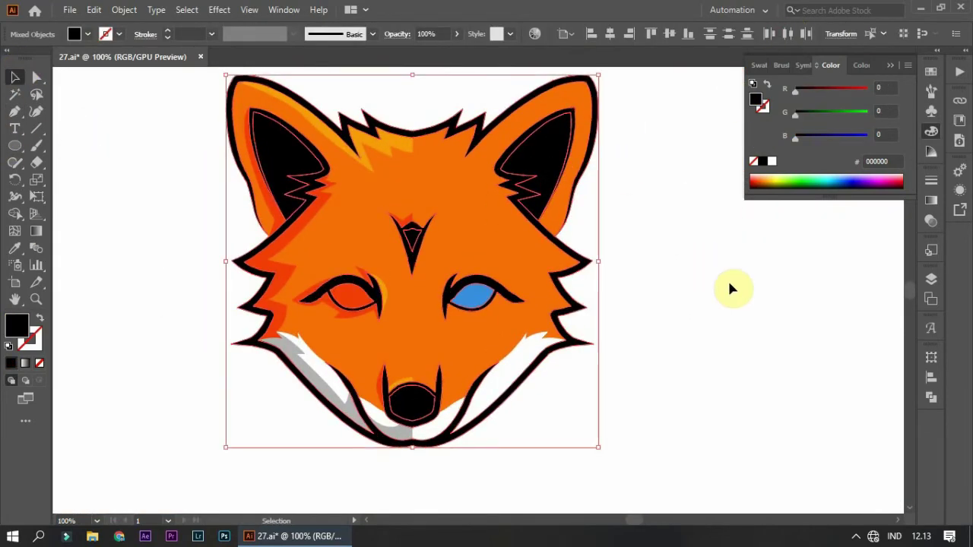
pyautogui.click(729, 282)
pyautogui.keyDown('alt'); pyautogui.scroll(1, 327, 308); pyautogui.keyUp('alt')
pyautogui.keyDown('alt'); pyautogui.scroll(1, 325, 308); pyautogui.keyUp('alt')
pyautogui.click(405, 292)
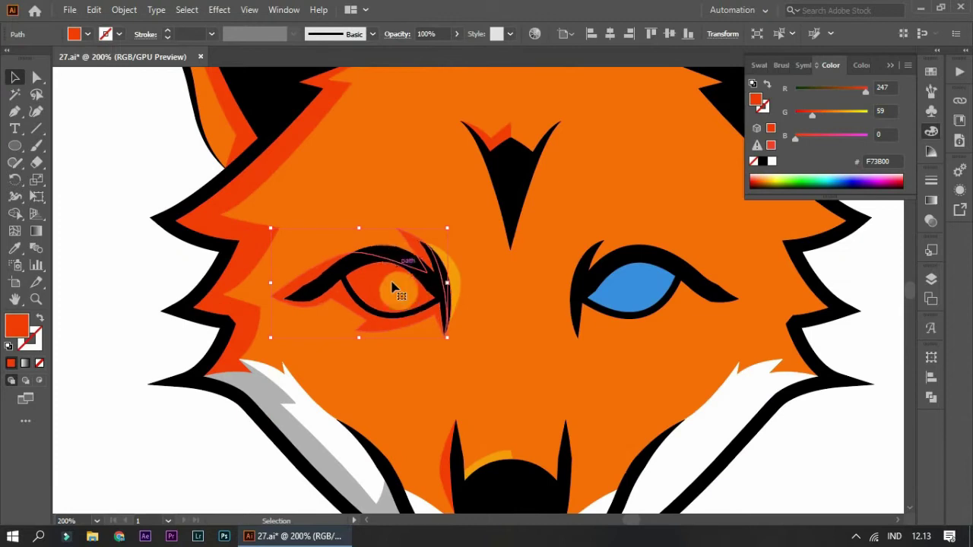
pyautogui.click(515, 178)
pyautogui.click(783, 32)
pyautogui.click(597, 259)
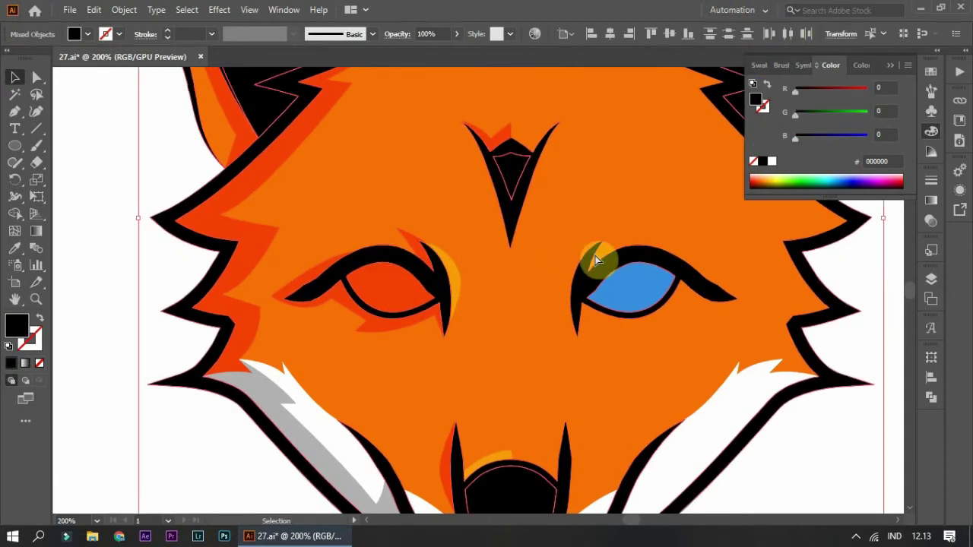
# Eyedropper the right iris blue onto the left eye shape.
pyautogui.click(402, 289)
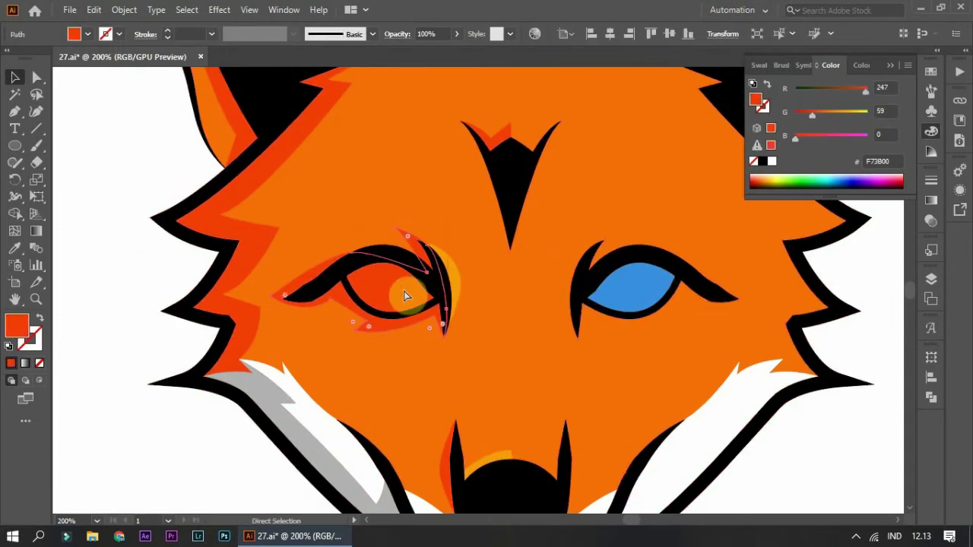
pyautogui.click(631, 292)
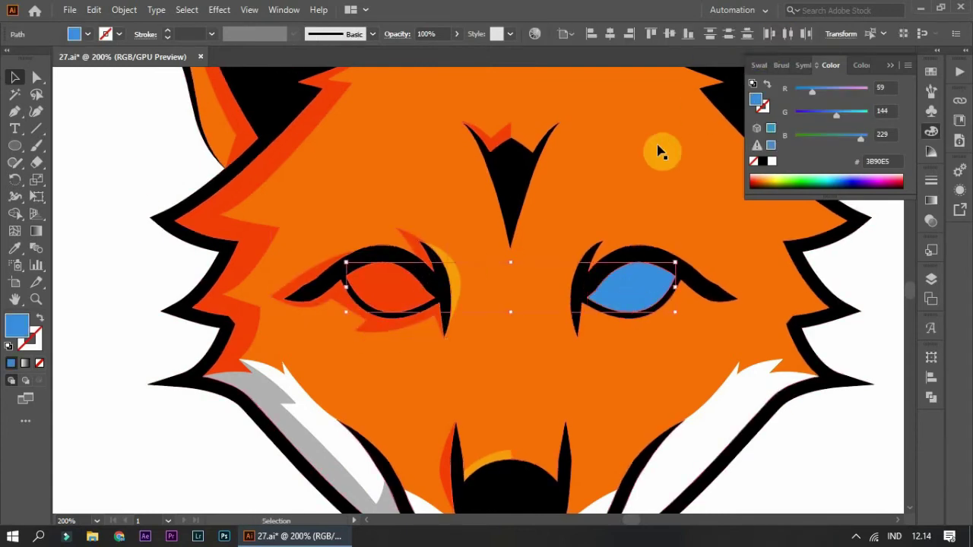
pyautogui.scroll(-2, 266, 397)
pyautogui.scroll(-1, 352, 365)
pyautogui.hotkey('ctrl', 'shift', 'a')
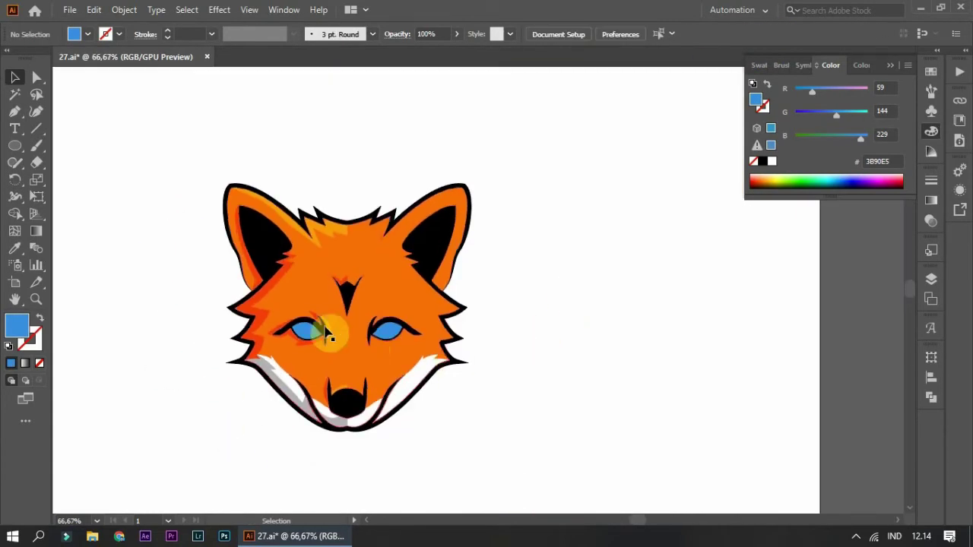
pyautogui.scroll(1, 321, 330)
pyautogui.scroll(-1, 441, 325)
# Select the left-side forehead mark and ear shading shapes.
pyautogui.click(355, 257)
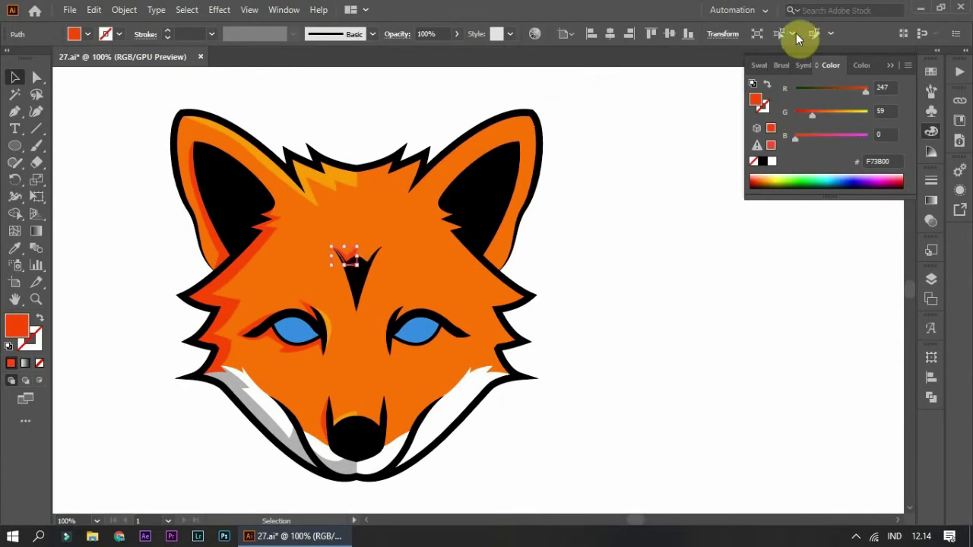
pyautogui.click(311, 191)
pyautogui.scroll(2, 263, 175)
pyautogui.scroll(-5, 341, 374)
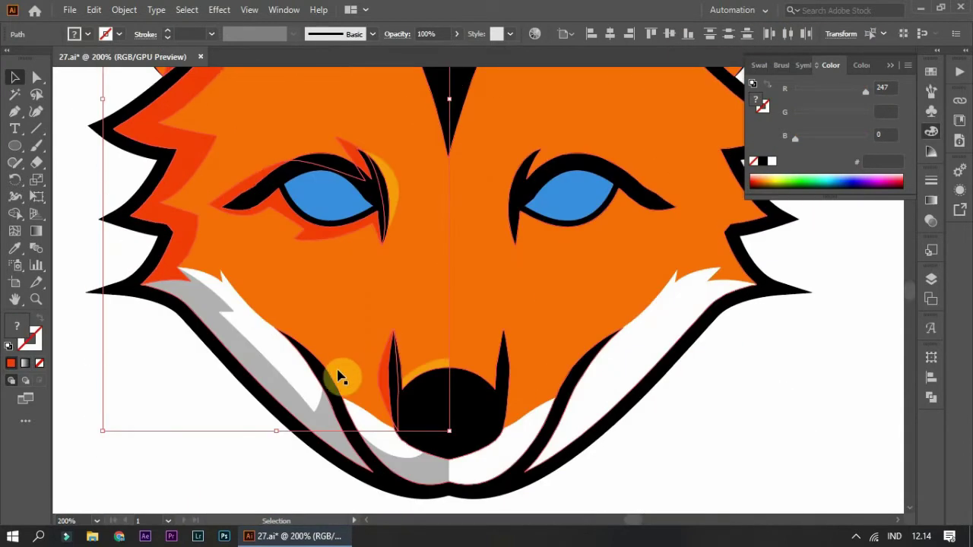
pyautogui.scroll(2, 329, 413)
pyautogui.scroll(-1, 448, 455)
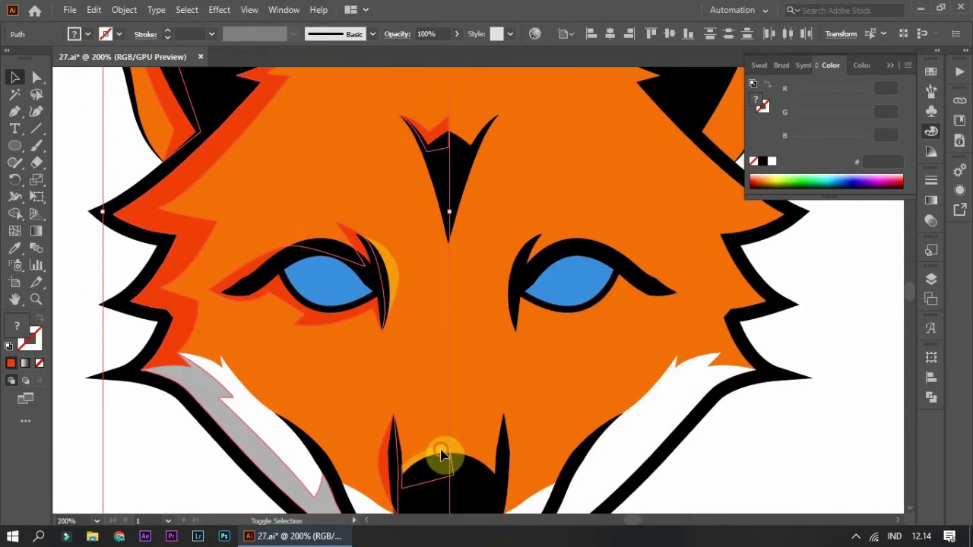
pyautogui.scroll(2, 380, 319)
pyautogui.scroll(-3, 447, 268)
pyautogui.scroll(2, 365, 251)
# Reflect a copy of the selected shapes and move it onto the face's right side.
pyautogui.rightClick(281, 159)
pyautogui.moveTo(324, 365)
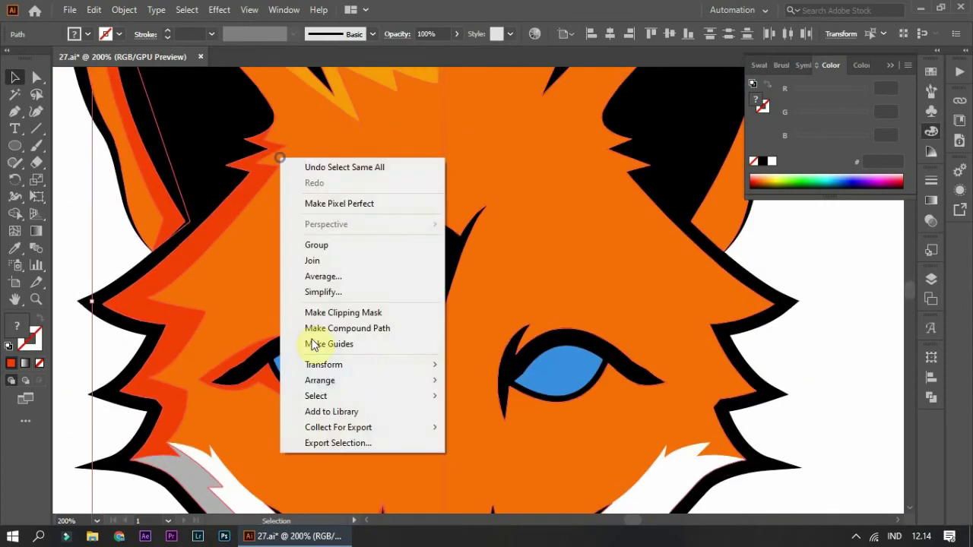
pyautogui.click(482, 417)
pyautogui.click(686, 334)
pyautogui.moveTo(216, 234); pyautogui.dragTo(457, 237)
pyautogui.scroll(-3, 457, 238)
pyautogui.click(611, 291)
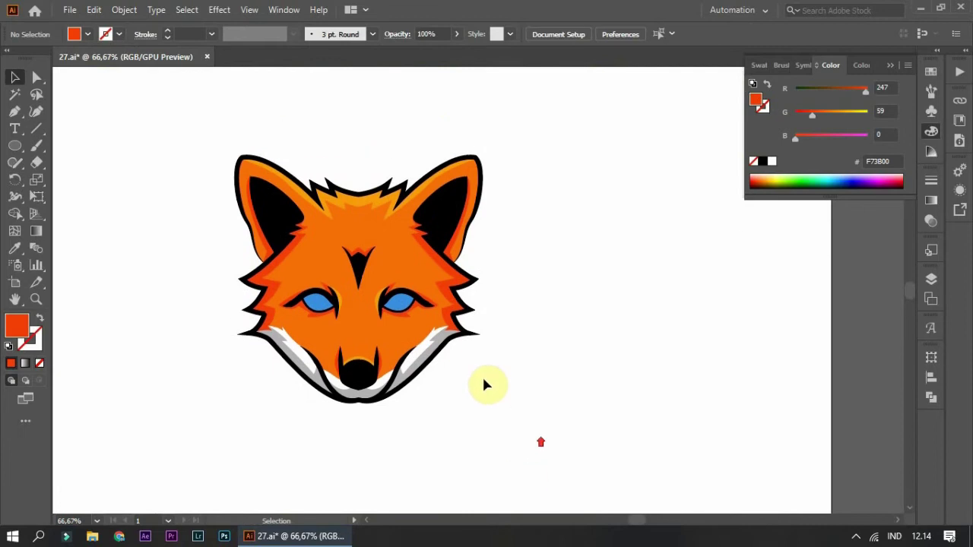
pyautogui.scroll(1, 429, 368)
pyautogui.scroll(3, 266, 303)
pyautogui.click(15, 111)
# Pen-draw a shape over the left eye and split off a blue band above the iris.
pyautogui.scroll(-1, 276, 299)
pyautogui.click(217, 231)
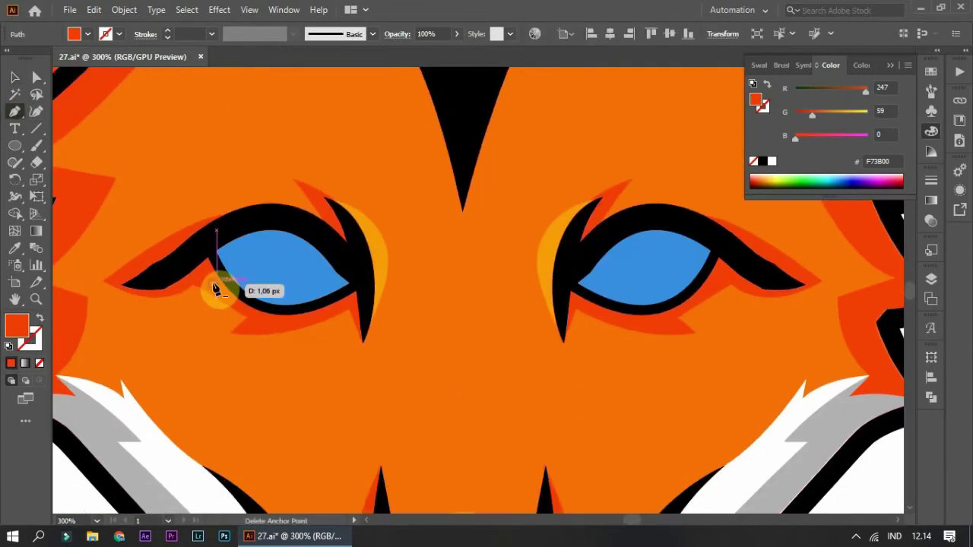
pyautogui.click(408, 241)
pyautogui.moveTo(273, 206); pyautogui.dragTo(258, 160)
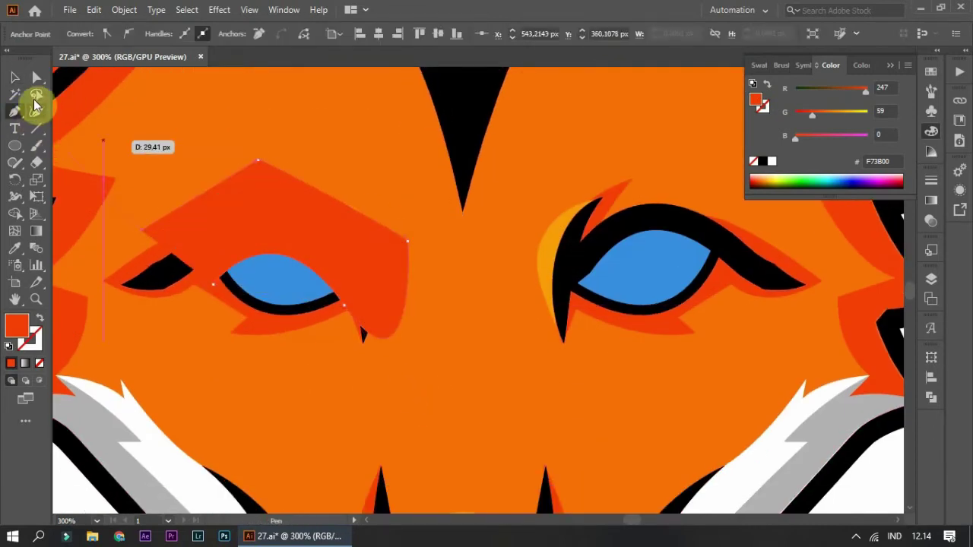
pyautogui.hotkey('shift', 'm')
pyautogui.click(267, 227)
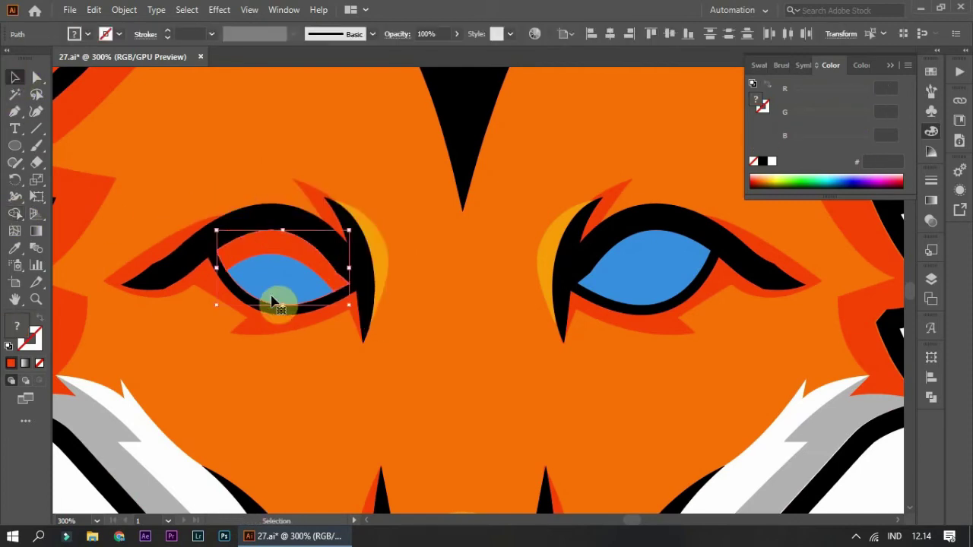
pyautogui.press('i')
pyautogui.click(281, 285)
# Reflect a copy of the blue shading band onto the right iris.
pyautogui.click(14, 77)
pyautogui.rightClick(282, 254)
pyautogui.click(464, 364)
pyautogui.click(689, 333)
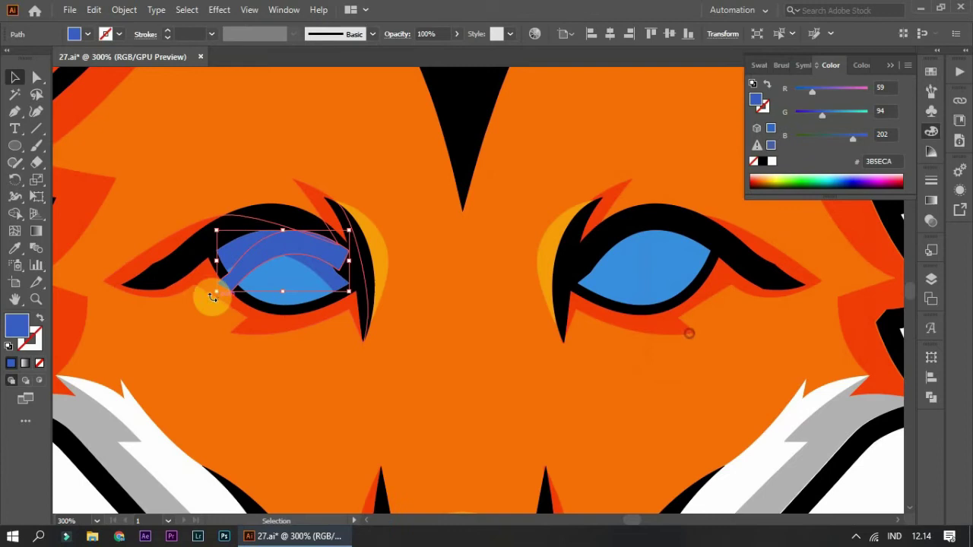
pyautogui.moveTo(615, 250); pyautogui.dragTo(617, 250)
# Zoom back to the whole fox and select the entire fox head.
pyautogui.scroll(4, 603, 354)
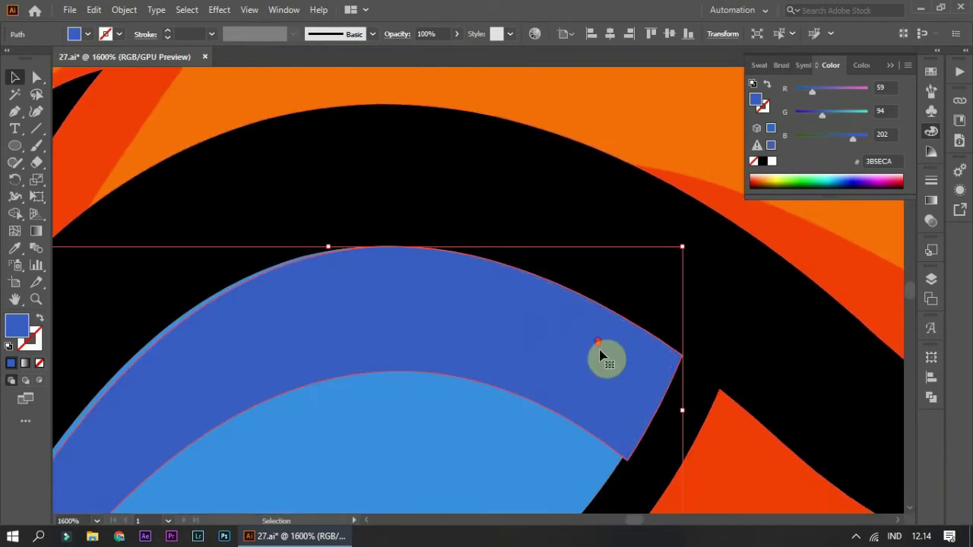
pyautogui.scroll(4, 604, 287)
pyautogui.hotkey('ctrl', '1')
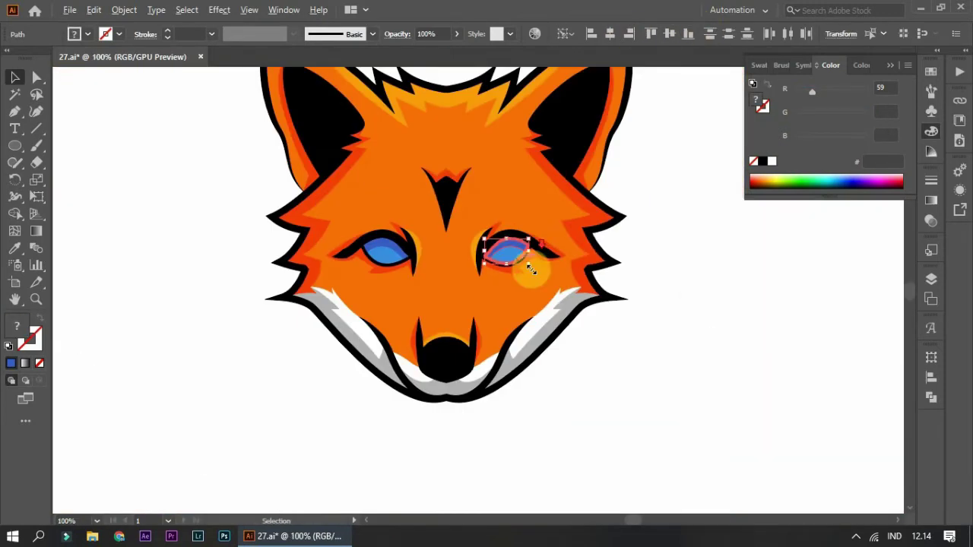
pyautogui.hotkey('ctrl', 'shift', 'a')
pyautogui.scroll(-2, 471, 320)
pyautogui.hotkey('ctrl', '1')
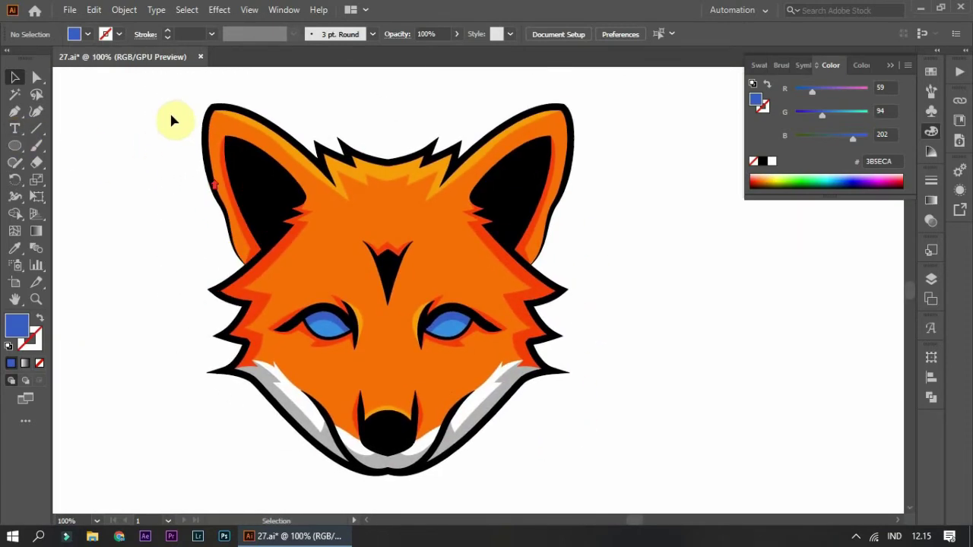
pyautogui.scroll(-2, 155, 190)
pyautogui.moveTo(302, 239); pyautogui.dragTo(459, 368)
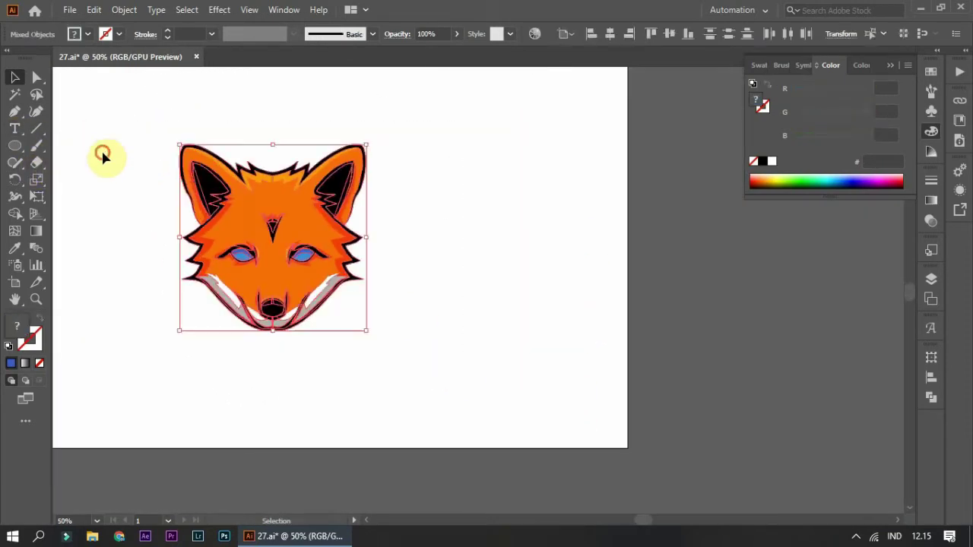
# Draw a black circle inside the left eye.
pyautogui.scroll(5, 337, 445)
pyautogui.click(336, 445)
pyautogui.click(15, 145)
pyautogui.scroll(2, 176, 167)
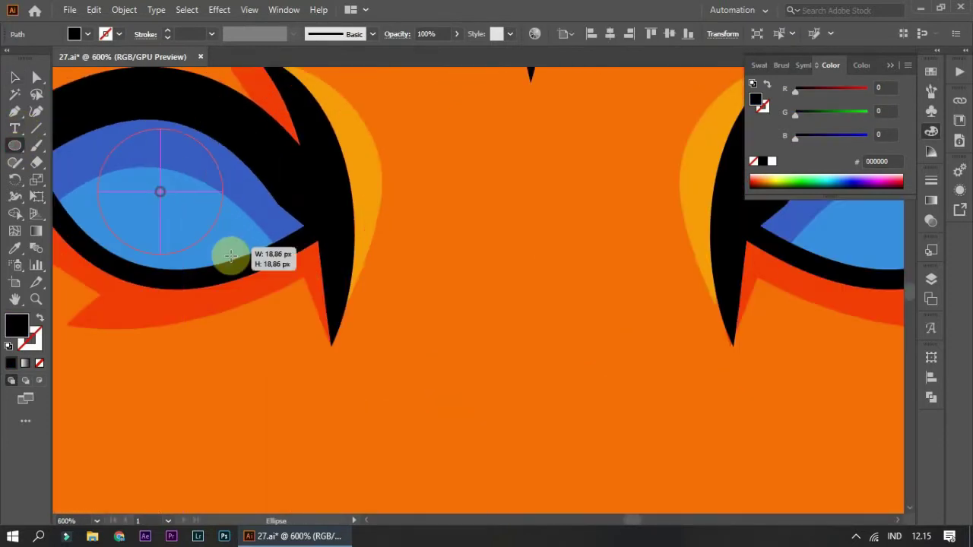
pyautogui.moveTo(230, 256); pyautogui.dragTo(244, 273)
pyautogui.press('v')
pyautogui.scroll(-5, 369, 157)
pyautogui.click(266, 271)
pyautogui.scroll(7, 60, 194)
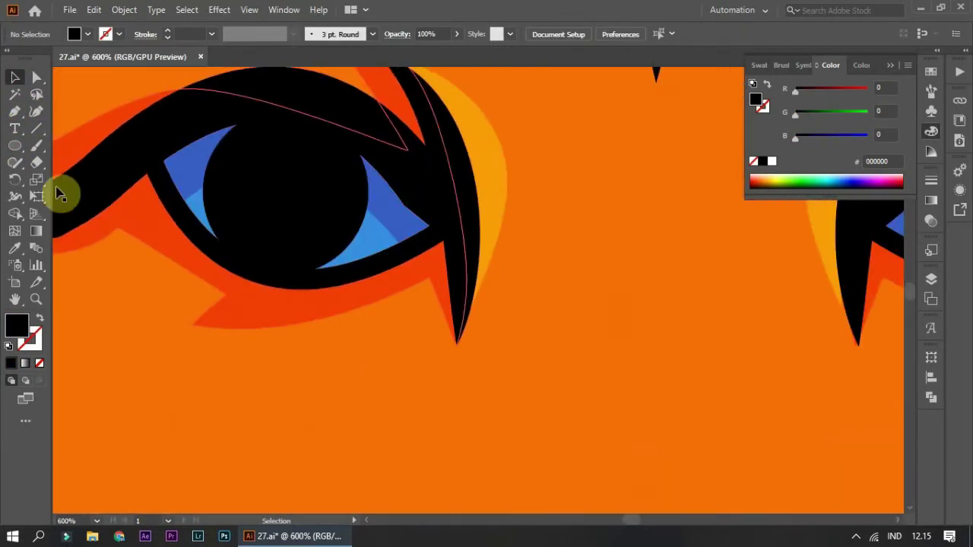
pyautogui.scroll(-2, 297, 203)
# Add a small pupil circle and make the large iris circle dark navy 152468.
pyautogui.click(15, 146)
pyautogui.scroll(3, 283, 238)
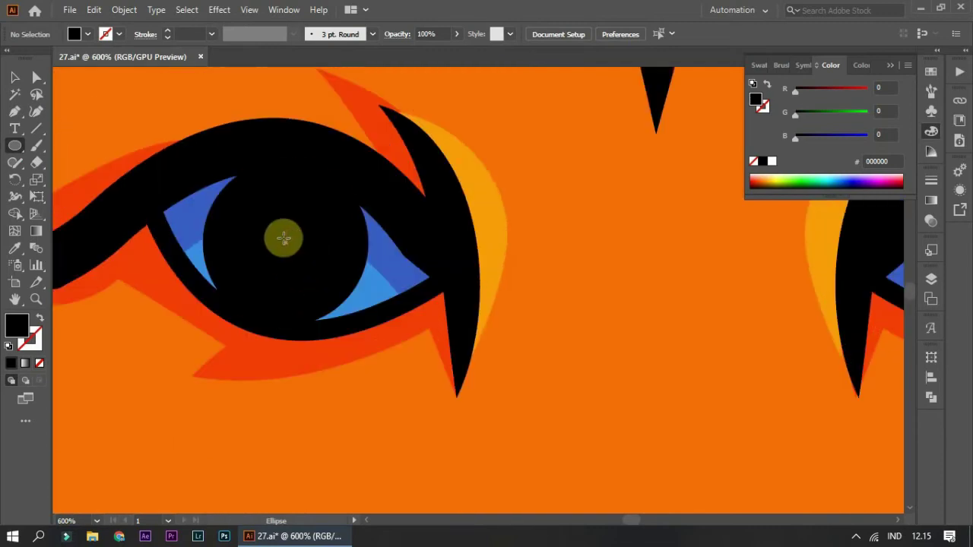
pyautogui.moveTo(330, 280); pyautogui.dragTo(325, 282)
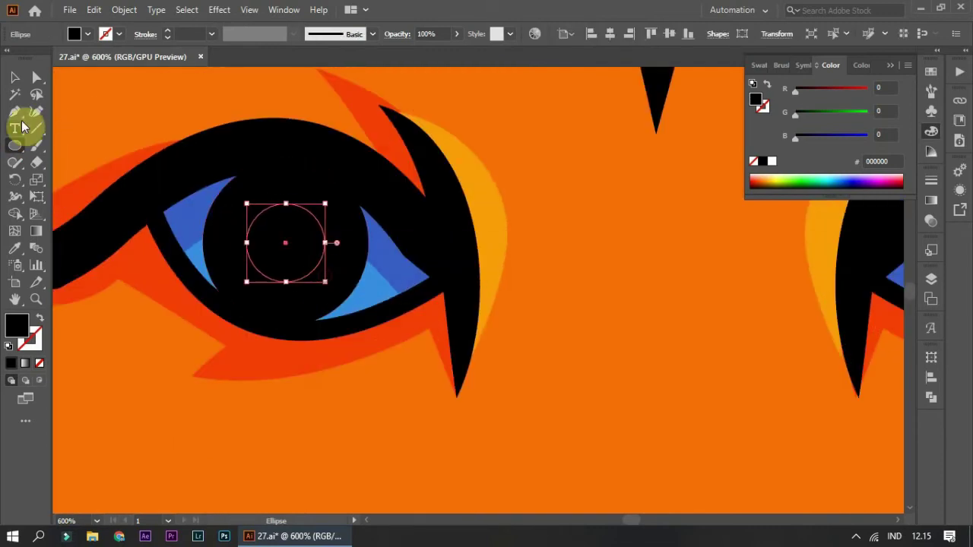
pyautogui.click(279, 188)
pyautogui.click(14, 248)
pyautogui.click(196, 206)
pyautogui.moveTo(814, 111); pyautogui.dragTo(806, 115)
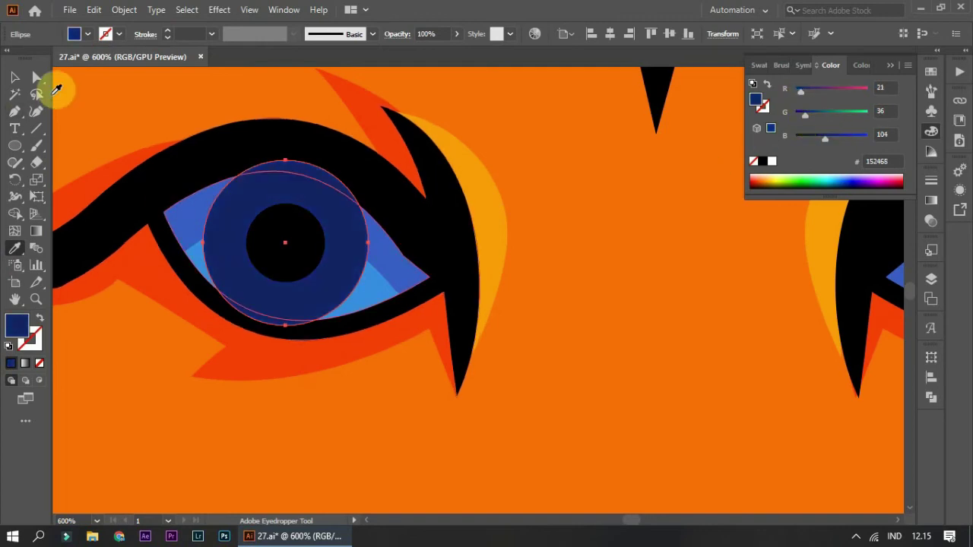
pyautogui.press('v')
pyautogui.click(295, 137)
pyautogui.hotkey('ctrl', '1')
pyautogui.click(276, 369)
pyautogui.scroll(5, 289, 278)
pyautogui.scroll(3, 289, 278)
# Make a white lens-shaped highlight from two overlapping circles and place it on the iris.
pyautogui.press('l')
pyautogui.moveTo(150, 181); pyautogui.dragTo(271, 302)
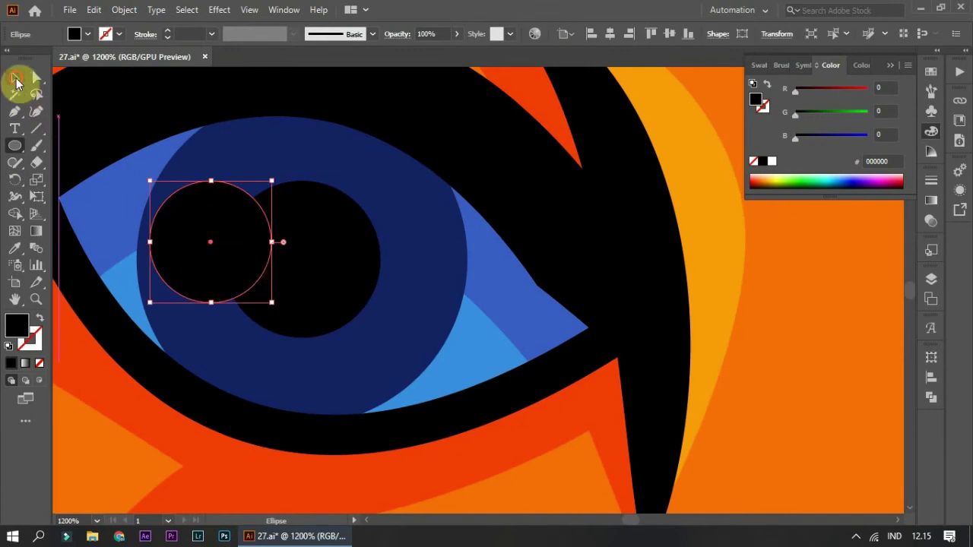
pyautogui.click(17, 79)
pyautogui.click(772, 161)
pyautogui.scroll(-2, 228, 190)
pyautogui.moveTo(248, 173); pyautogui.dragTo(248, 251)
pyautogui.keyDown('shift'); pyautogui.click(216, 171); pyautogui.keyUp('shift')
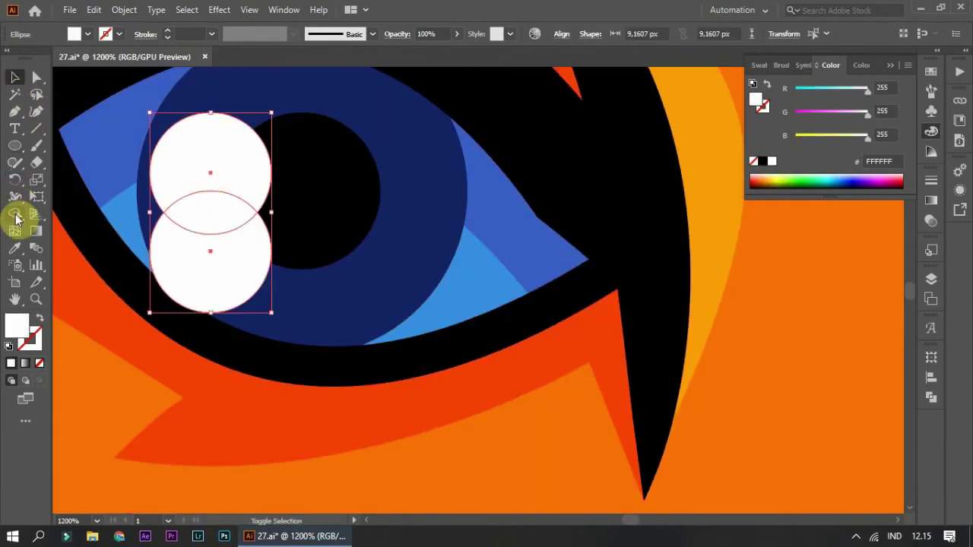
pyautogui.scroll(2, 211, 235)
pyautogui.moveTo(211, 236)
pyautogui.mouseDown()
pyautogui.moveTo(198, 190)
pyautogui.moveTo(220, 196)
pyautogui.mouseUp()
pyautogui.scroll(-3, 152, 409)
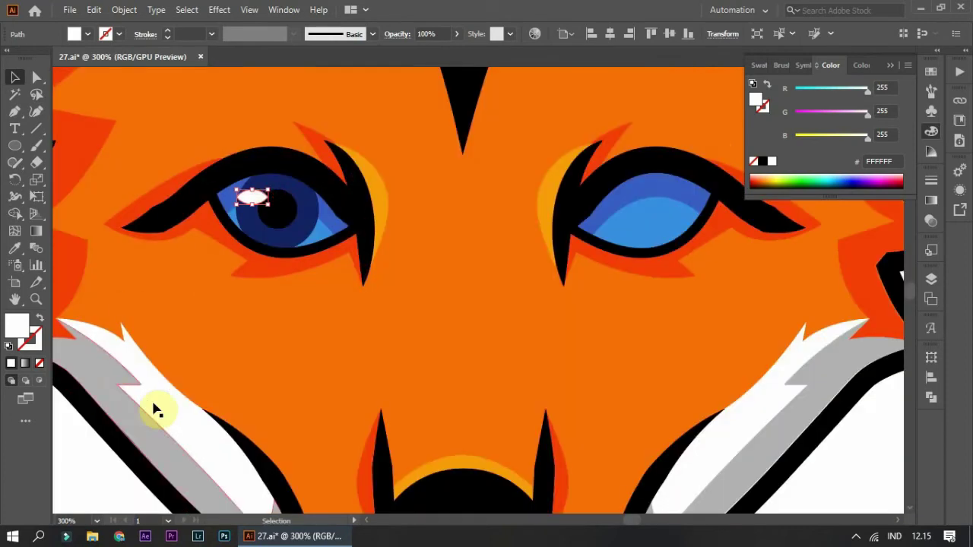
pyautogui.scroll(-2, 619, 134)
pyautogui.click(749, 282)
# Copy the finished iris, pupil and highlight onto the right eye.
pyautogui.scroll(4, 387, 217)
pyautogui.scroll(1, 386, 217)
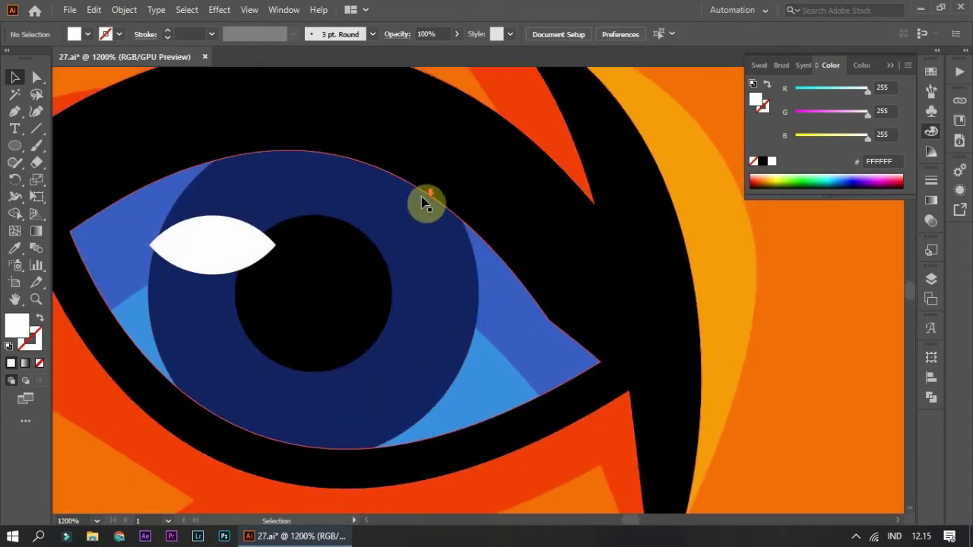
pyautogui.scroll(-3, 237, 242)
pyautogui.click(238, 242)
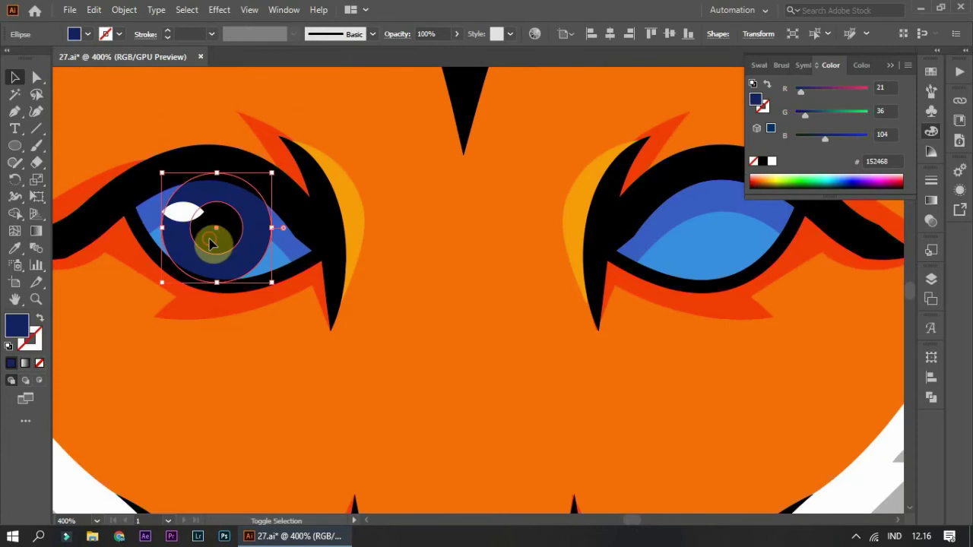
pyautogui.moveTo(715, 245); pyautogui.dragTo(715, 245)
pyautogui.scroll(2, 586, 276)
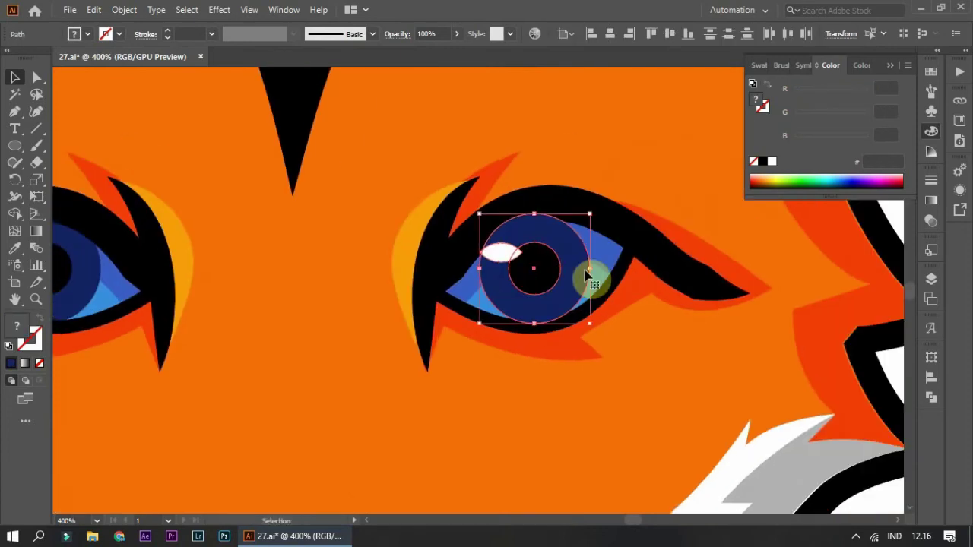
pyautogui.click(638, 165)
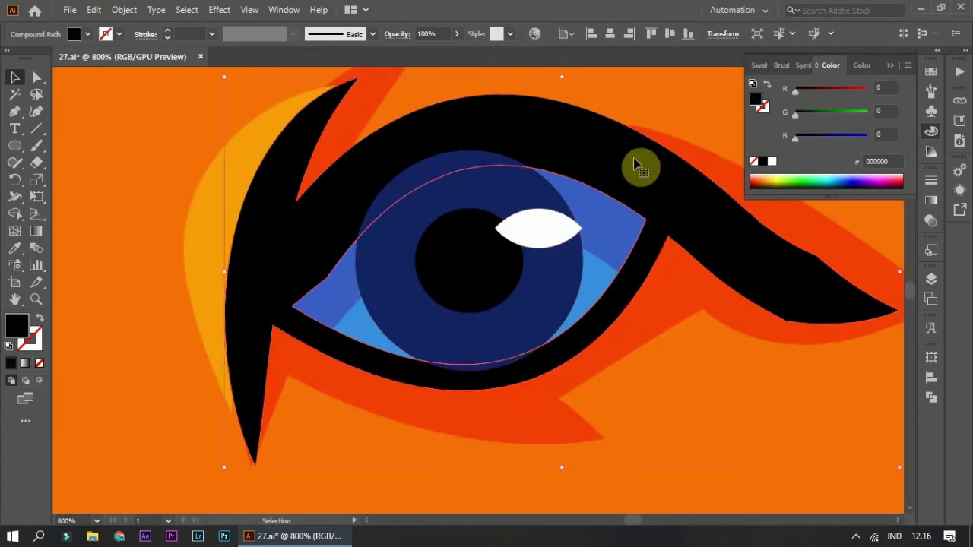
pyautogui.scroll(-4, 710, 411)
pyautogui.scroll(-2, 625, 363)
pyautogui.scroll(1, 625, 362)
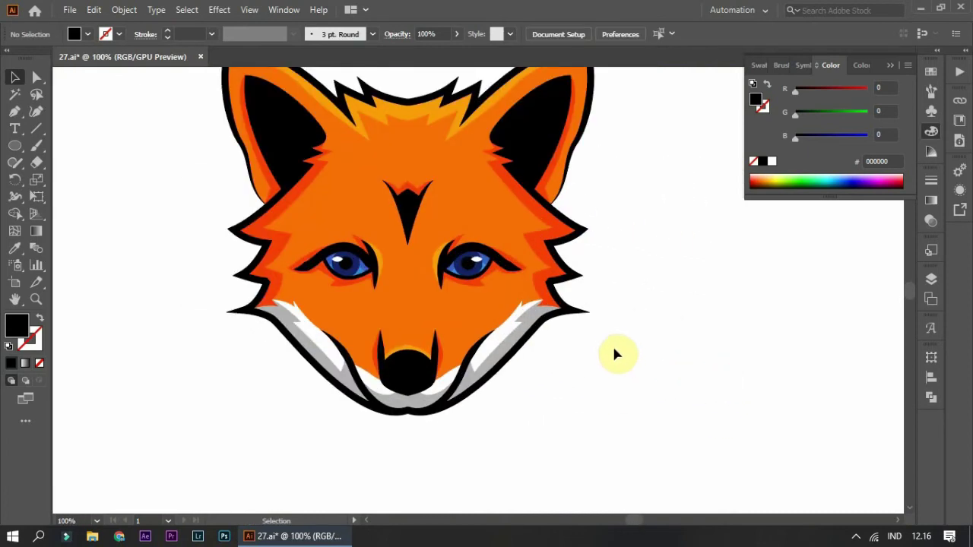
pyautogui.scroll(1, 612, 349)
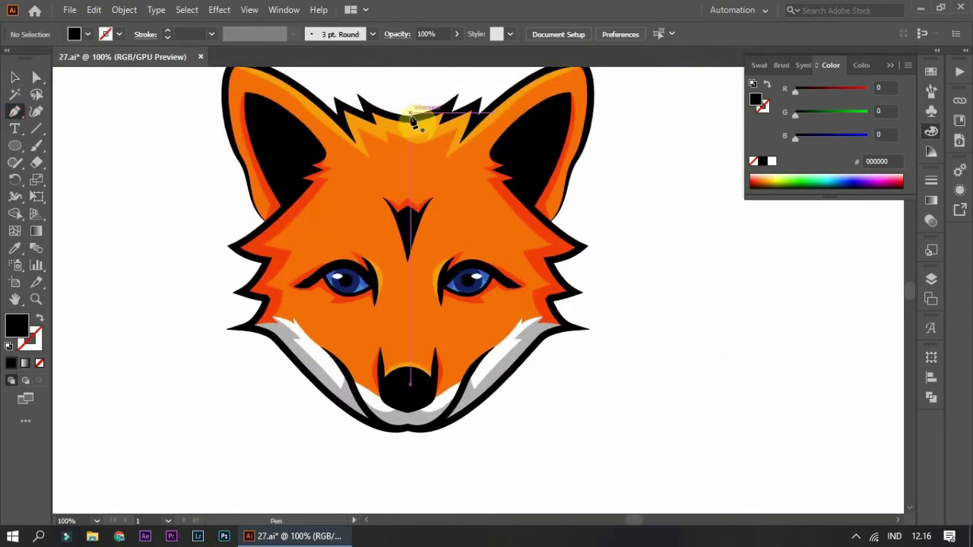
# Pen-draw a black polygon covering the fox's right half along its centre line.
pyautogui.click(410, 119)
pyautogui.click(408, 450)
pyautogui.click(712, 322)
pyautogui.scroll(4, 666, 178)
pyautogui.click(639, 104)
pyautogui.click(400, 144)
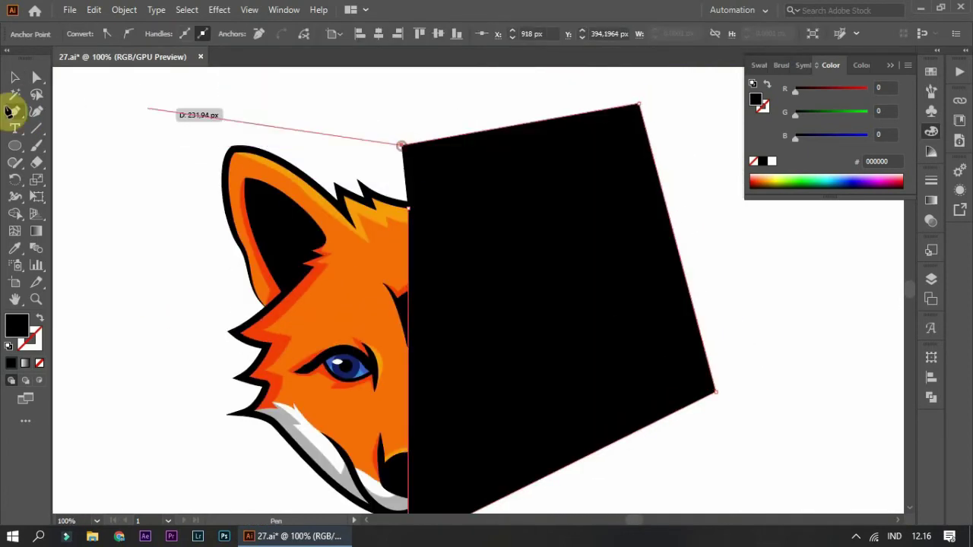
# Trim the polygon to the fox outline with Shape Builder, leaving a right-half shape.
pyautogui.hotkey('ctrl', 'a')
pyautogui.click(15, 213)
pyautogui.keyDown('alt'); pyautogui.click(504, 155); pyautogui.keyUp('alt')
pyautogui.click(14, 77)
pyautogui.click(462, 278)
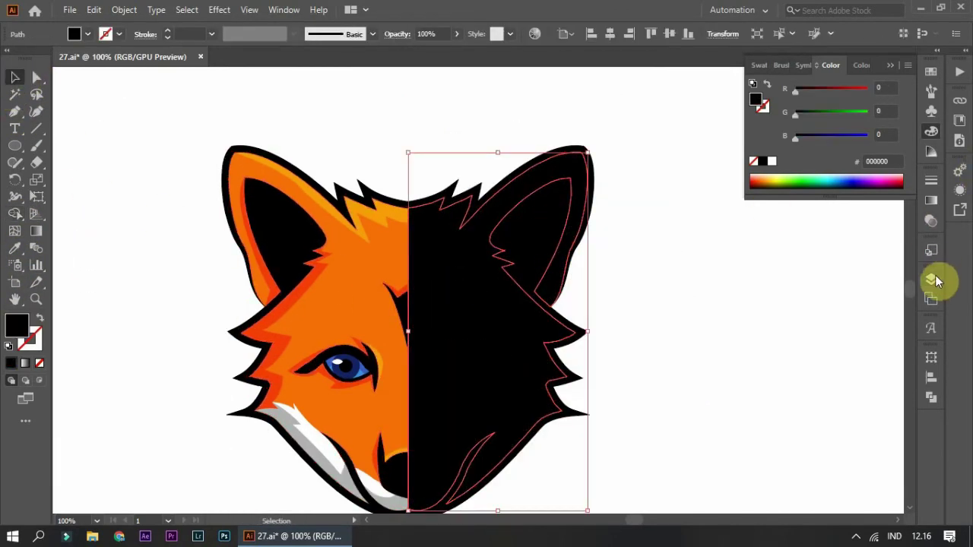
# Give the right-half shape a Multiply gradient stretched from right to left.
pyautogui.click(931, 202)
pyautogui.click(767, 199)
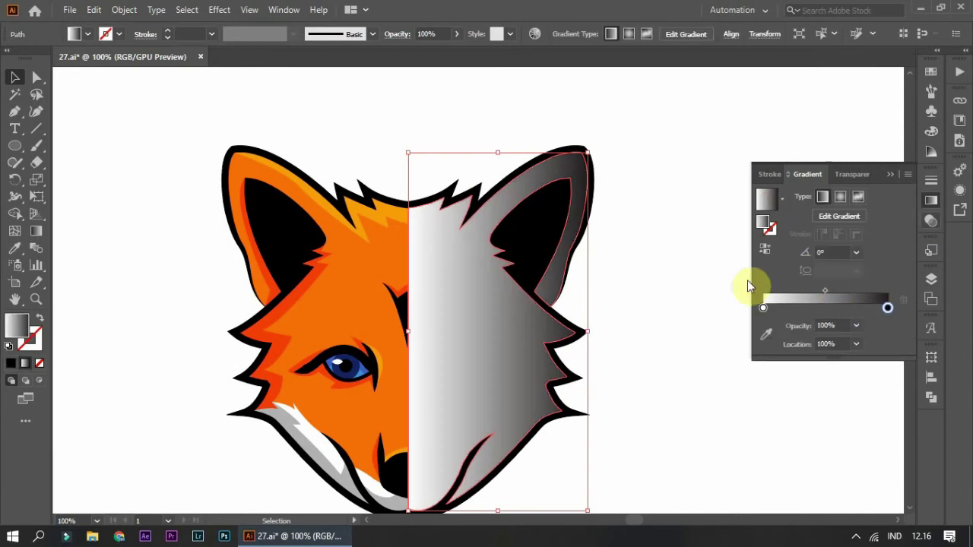
pyautogui.click(840, 176)
pyautogui.click(779, 195)
pyautogui.click(786, 243)
pyautogui.scroll(-1, 665, 339)
pyautogui.click(35, 231)
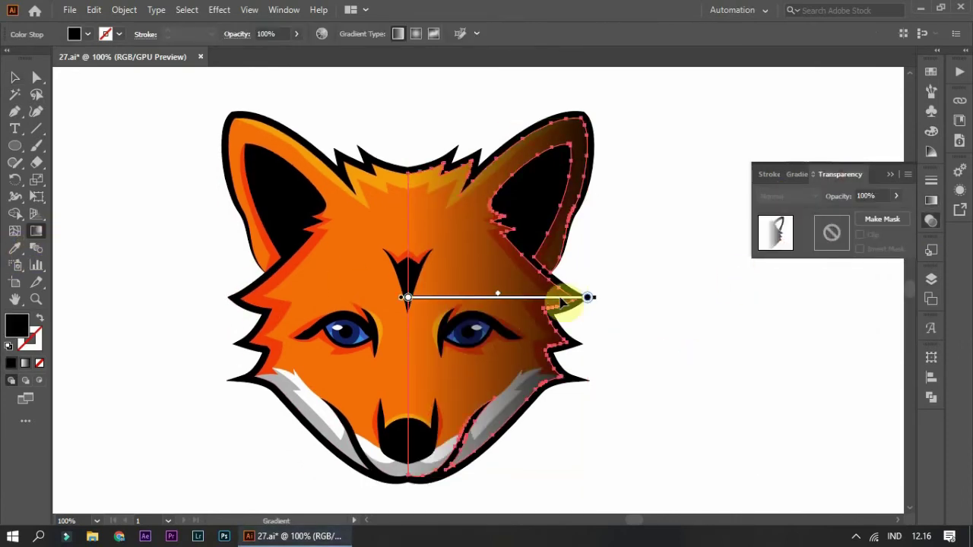
pyautogui.moveTo(561, 303); pyautogui.dragTo(97, 341)
# Recolour the gradient's end stop to orange.
pyautogui.click(781, 235)
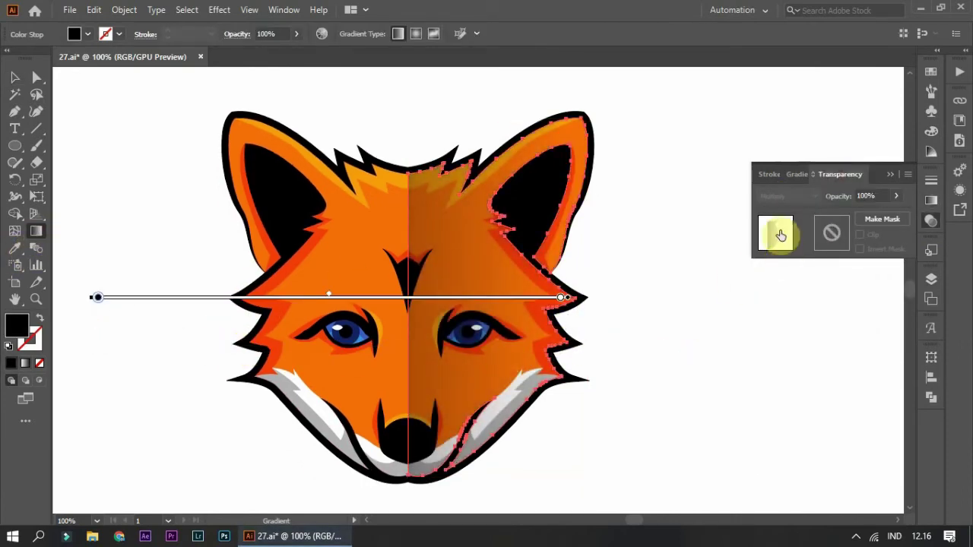
pyautogui.click(797, 174)
pyautogui.doubleClick(888, 290)
pyautogui.click(704, 366)
pyautogui.click(824, 336)
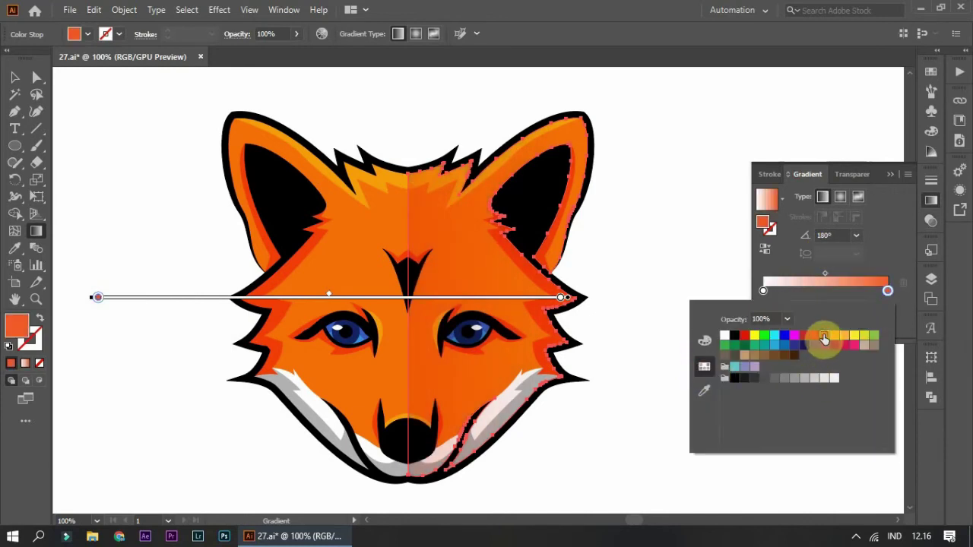
pyautogui.click(35, 86)
pyautogui.click(206, 195)
# Check the fox pieces and the right-half gradient shape with Group Selection.
pyautogui.hscroll(2, 224, 260)
pyautogui.click(35, 89)
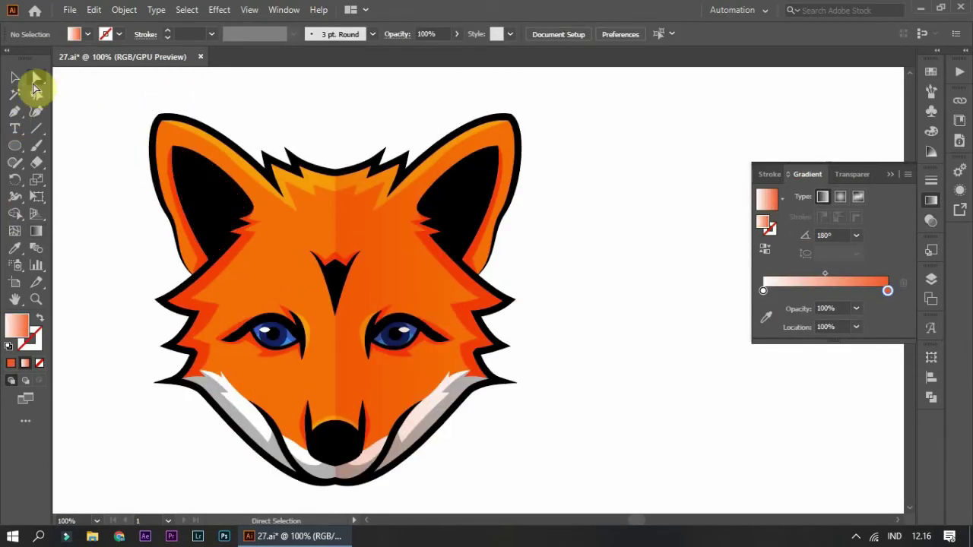
pyautogui.hotkey('ctrl', 'a')
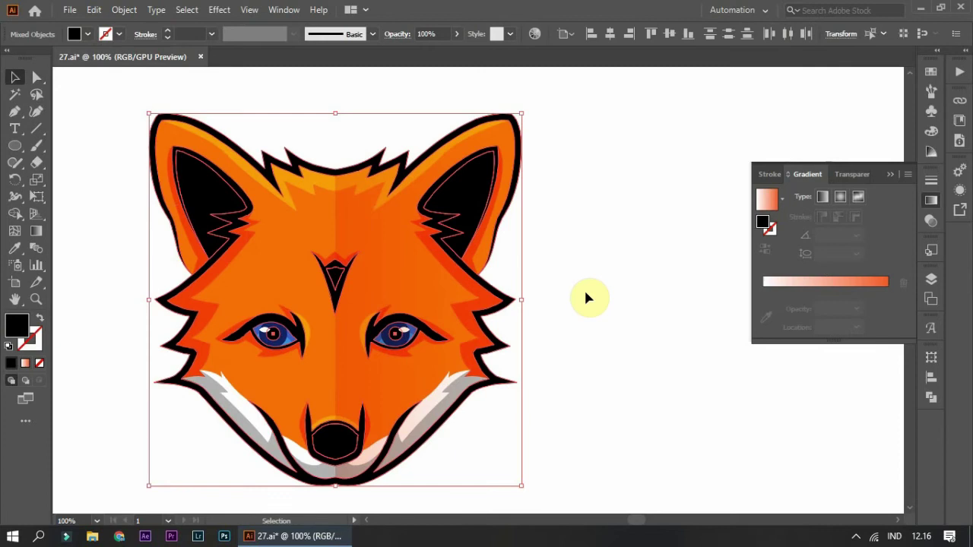
pyautogui.click(586, 297)
pyautogui.scroll(2, 385, 390)
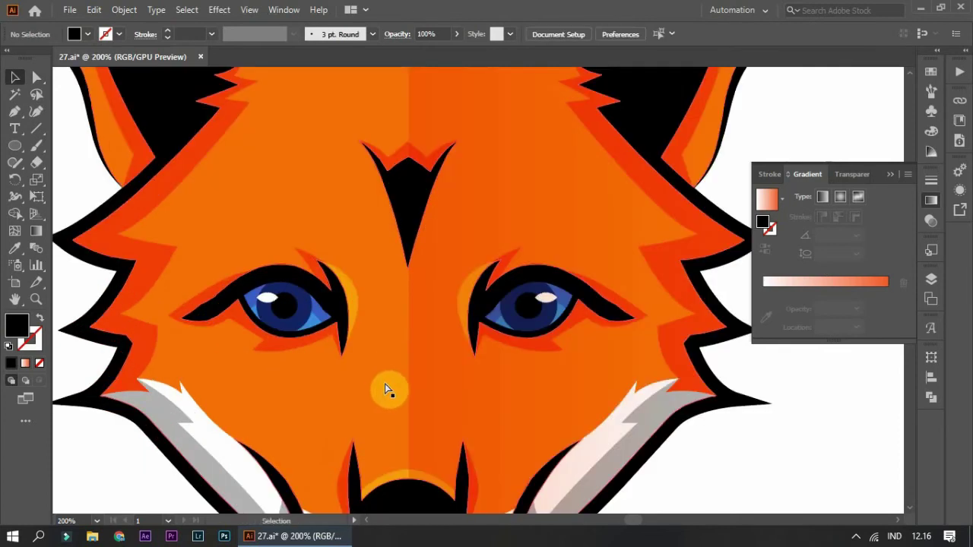
pyautogui.scroll(-2, 385, 390)
pyautogui.click(465, 343)
pyautogui.scroll(4, 449, 304)
pyautogui.scroll(-3, 244, 291)
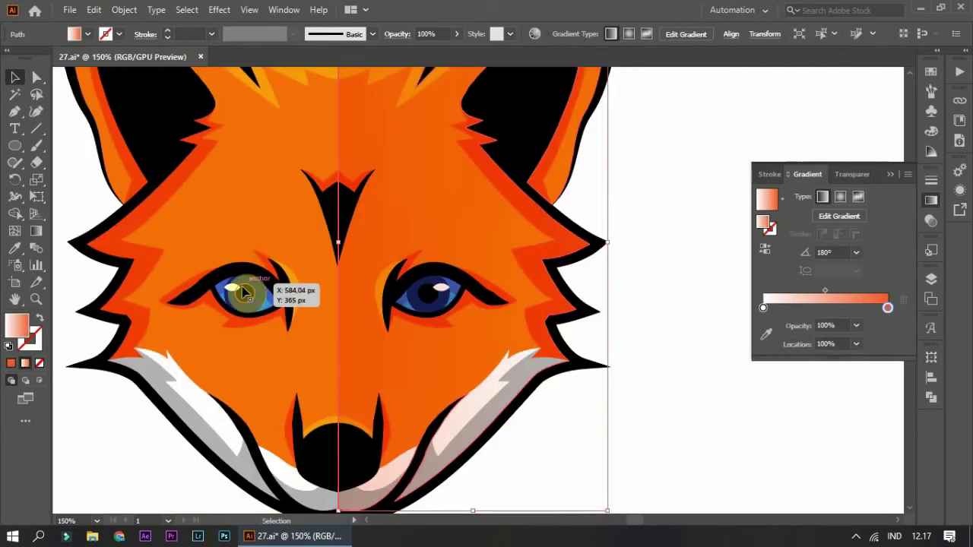
pyautogui.scroll(1, 643, 378)
pyautogui.click(643, 378)
pyautogui.scroll(-2, 631, 391)
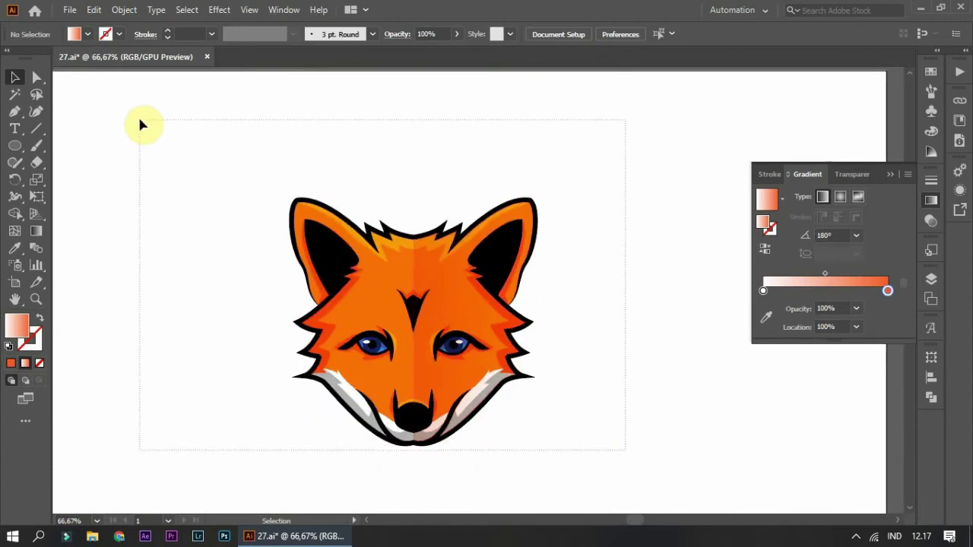
# Select all the fox artwork and group it into one object.
pyautogui.hotkey('ctrl', 'a')
pyautogui.rightClick(466, 121)
pyautogui.click(506, 212)
pyautogui.scroll(-2, 456, 191)
pyautogui.click(456, 191)
# Show Layer 1's fox photo and move the grouped fox beside it.
pyautogui.click(369, 263)
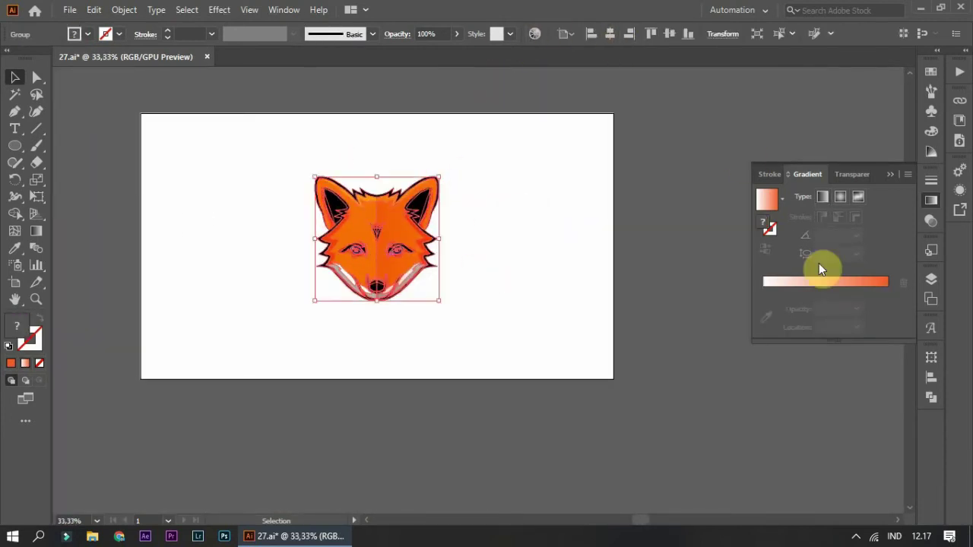
pyautogui.click(932, 281)
pyautogui.click(750, 309)
pyautogui.moveTo(365, 263); pyautogui.dragTo(506, 262)
pyautogui.scroll(2, 472, 353)
# Undo the move back over the photo, hide Layer 1, and zoom to 100%.
pyautogui.scroll(1, 477, 342)
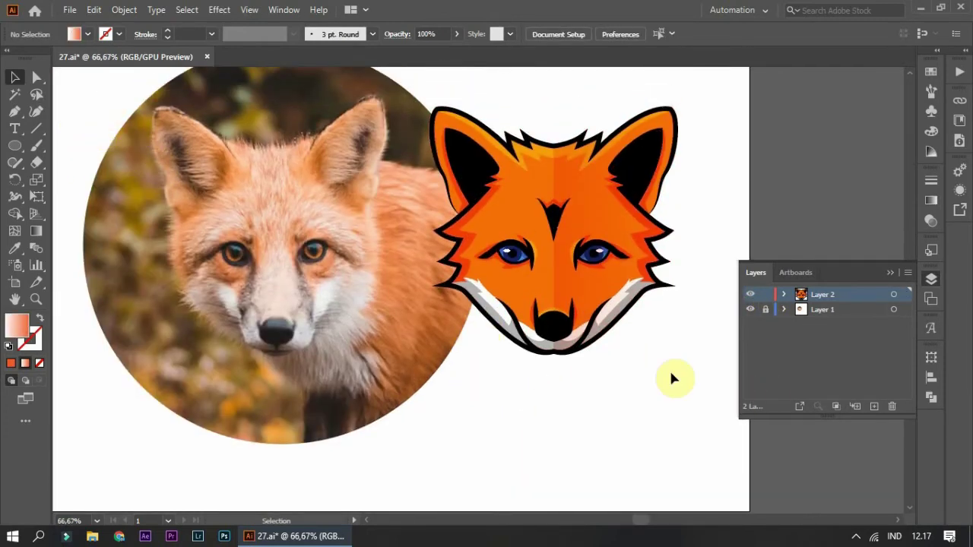
pyautogui.scroll(1, 672, 378)
pyautogui.scroll(1, 663, 400)
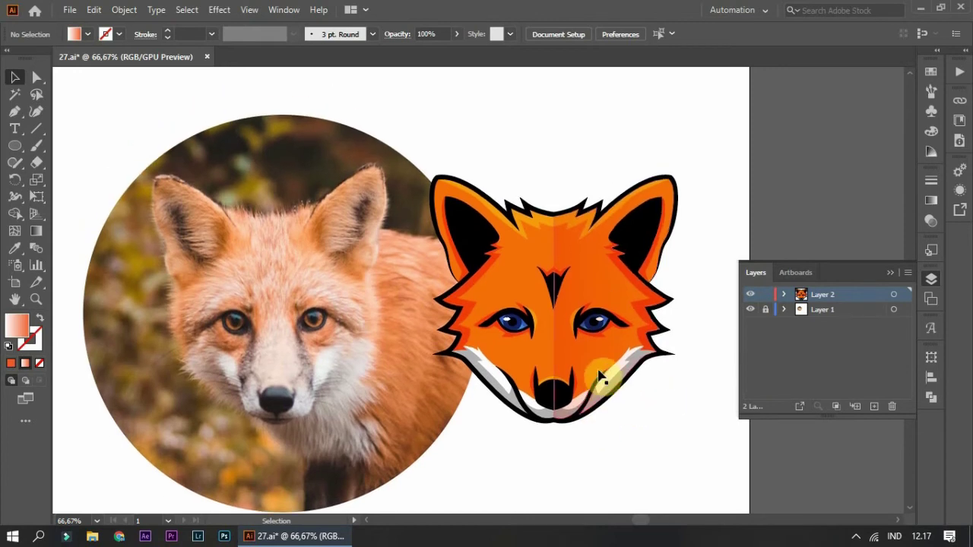
pyautogui.hotkey('ctrl', 'z')
pyautogui.click(752, 310)
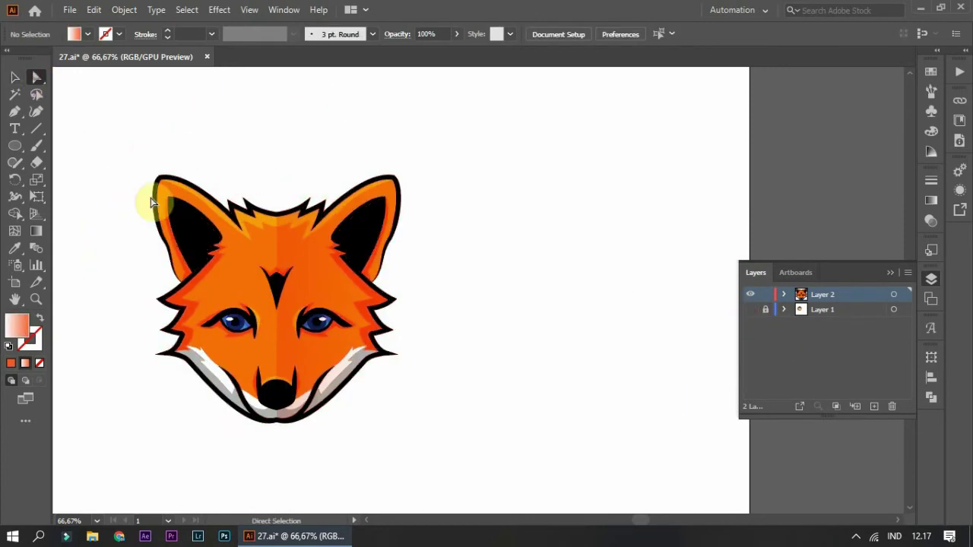
pyautogui.scroll(5, 151, 198)
pyautogui.scroll(-5, 269, 166)
pyautogui.hotkey('ctrl', '1')
# Add a 5 px black offset outline, unite it, and send it behind the fox.
pyautogui.click(124, 10)
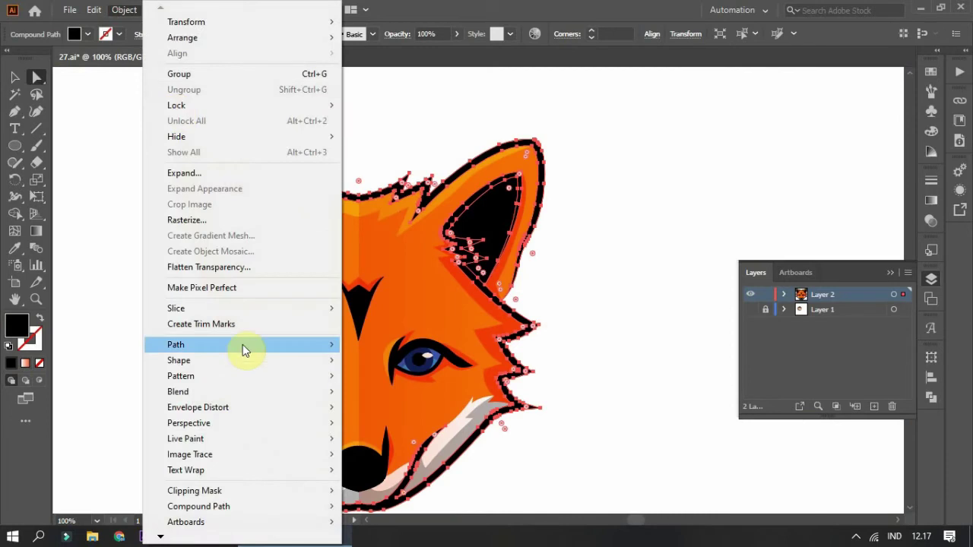
pyautogui.moveTo(228, 345)
pyautogui.click(377, 397)
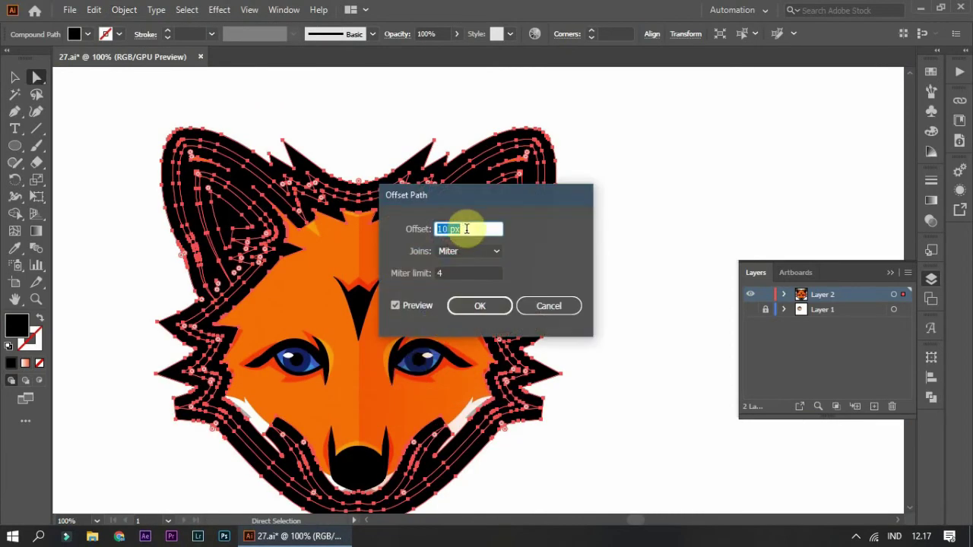
pyautogui.scroll(-1, 468, 229)
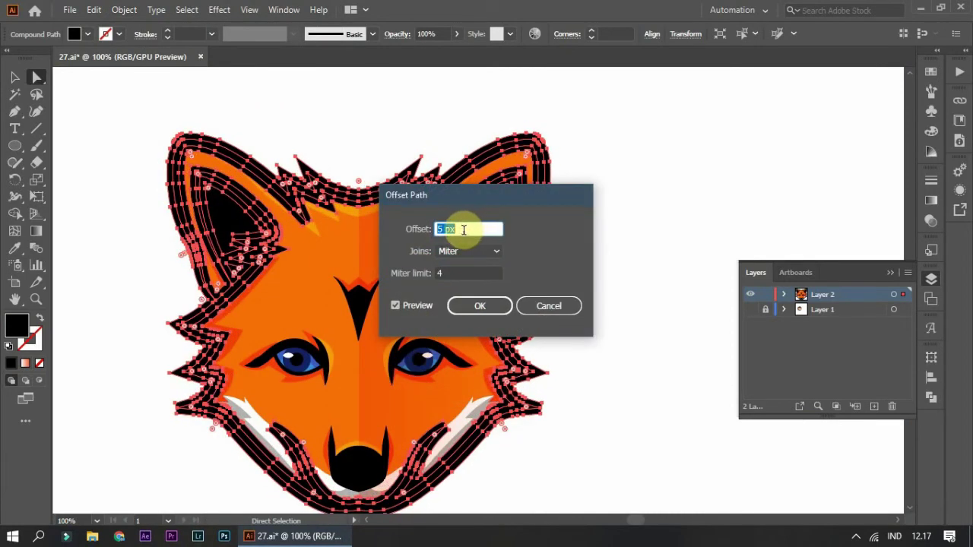
pyautogui.click(496, 307)
pyautogui.click(624, 239)
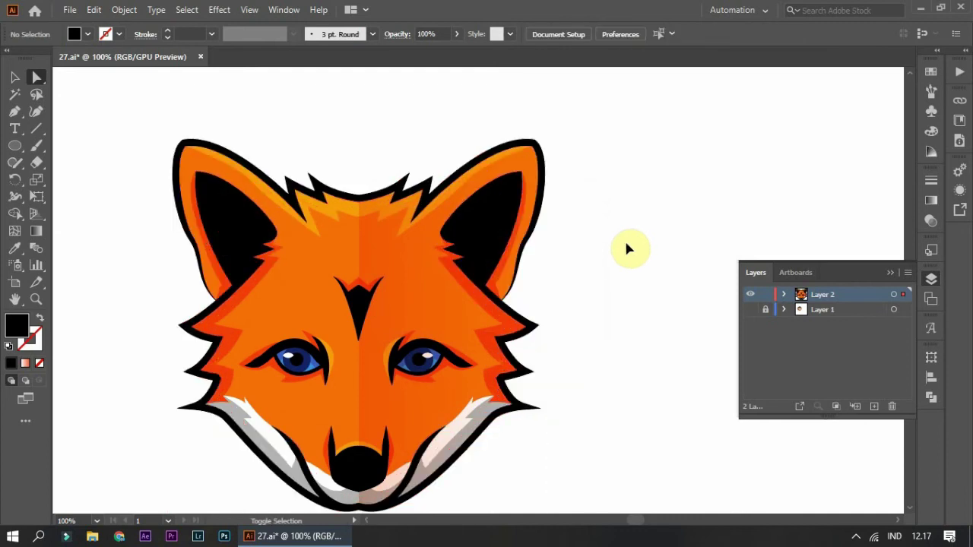
pyautogui.hotkey('ctrl', 'z')
pyautogui.click(14, 79)
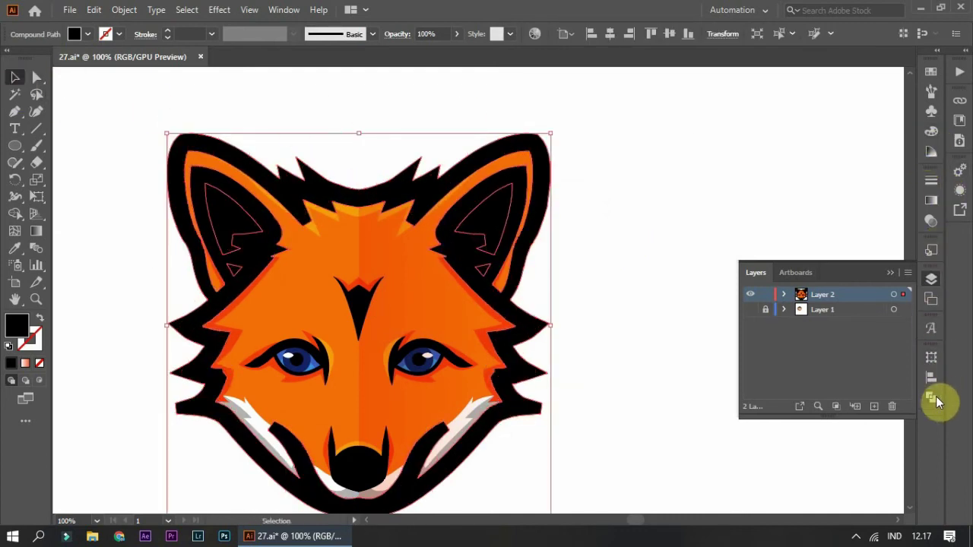
pyautogui.click(932, 396)
pyautogui.click(767, 426)
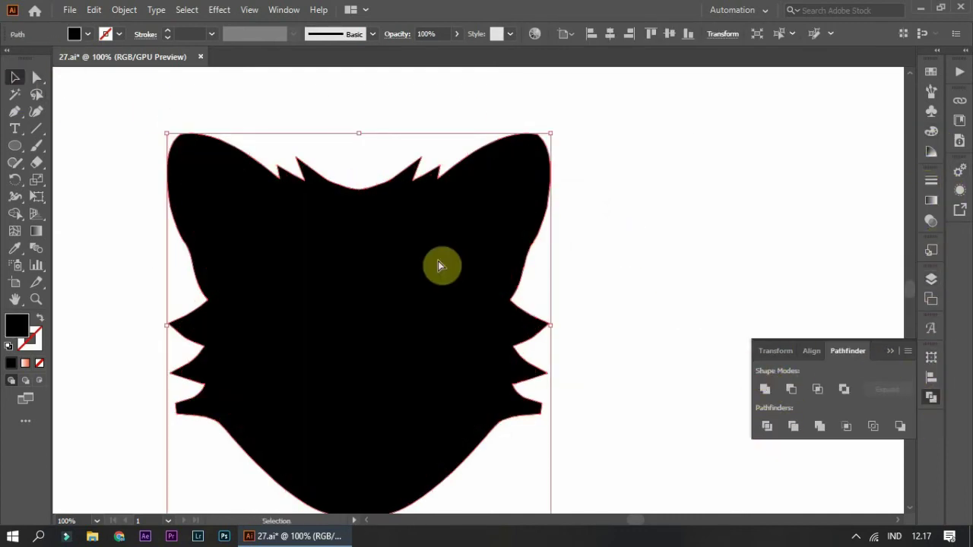
pyautogui.hotkey('ctrl', 'z')
# Add a second outer offset outline and colour it the eyes' blue with the Eyedropper.
pyautogui.click(124, 9)
pyautogui.moveTo(178, 360)
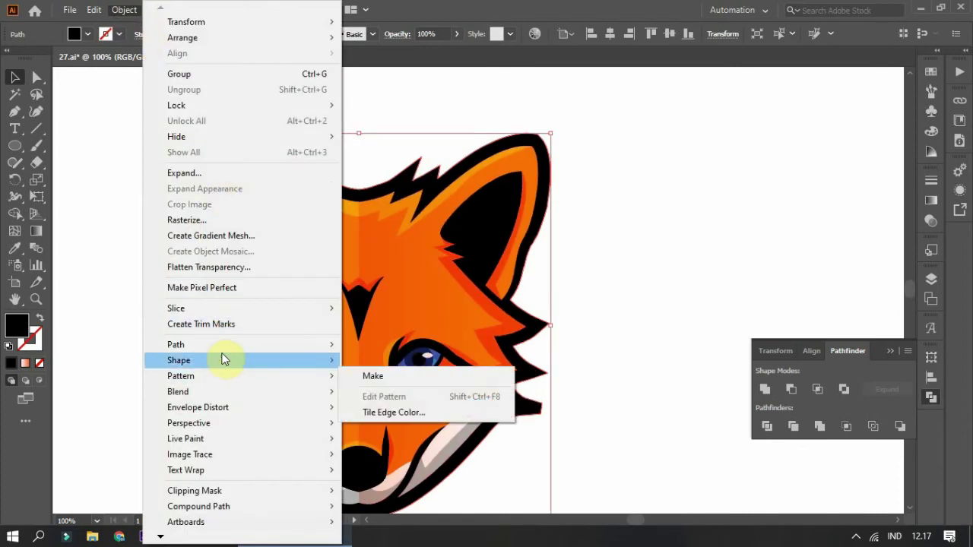
pyautogui.click(373, 396)
pyautogui.click(476, 304)
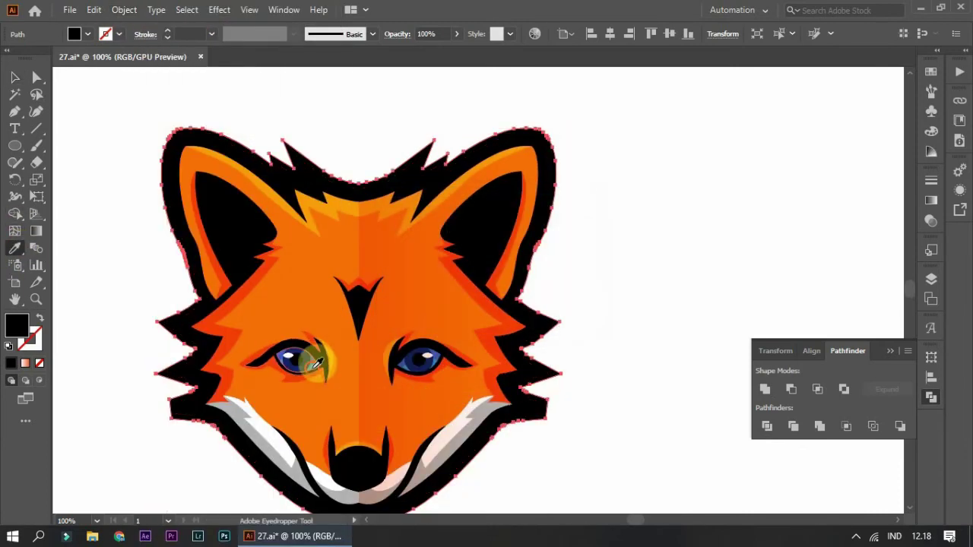
pyautogui.scroll(3, 315, 363)
pyautogui.click(304, 361)
pyautogui.scroll(-5, 391, 369)
pyautogui.click(14, 77)
# Adjust the black and blue outline corner points on the left and right sides.
pyautogui.click(228, 456)
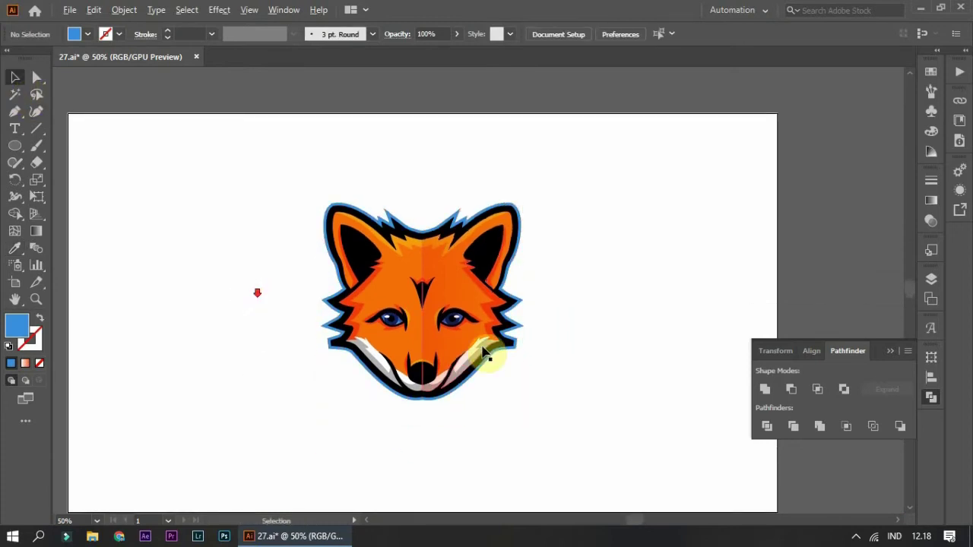
pyautogui.scroll(2, 484, 352)
pyautogui.click(36, 78)
pyautogui.scroll(5, 138, 351)
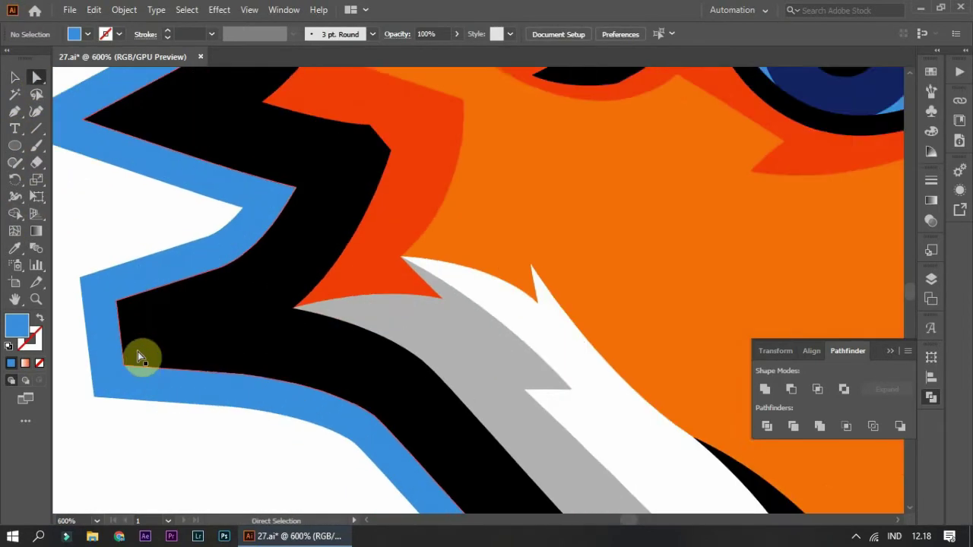
pyautogui.click(253, 346)
pyautogui.moveTo(242, 389); pyautogui.dragTo(179, 366)
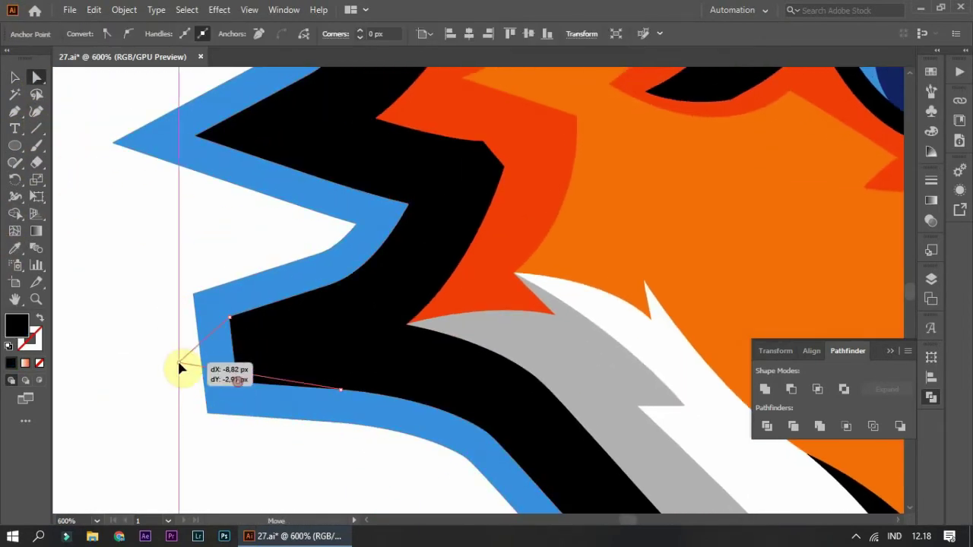
pyautogui.moveTo(213, 419); pyautogui.dragTo(98, 375)
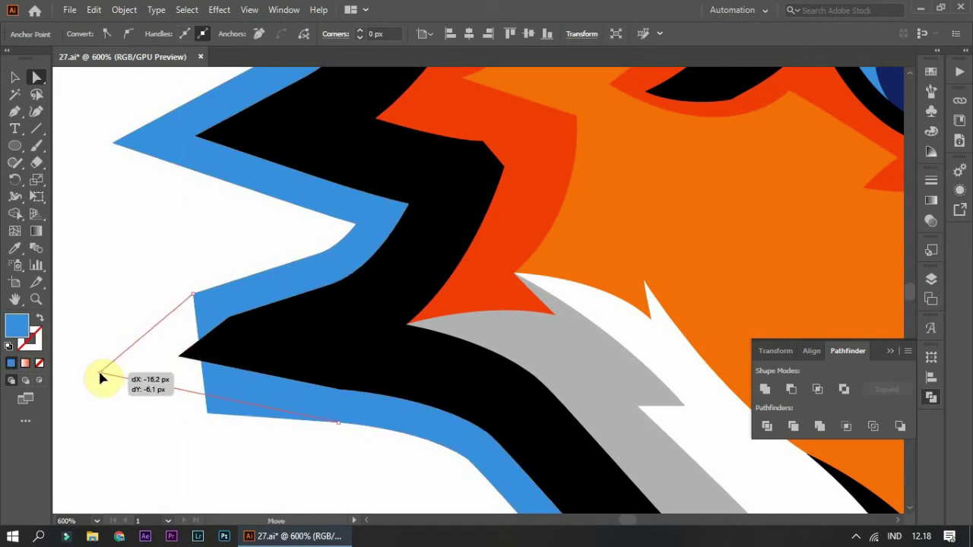
pyautogui.scroll(-5, 98, 375)
pyautogui.scroll(3, 554, 467)
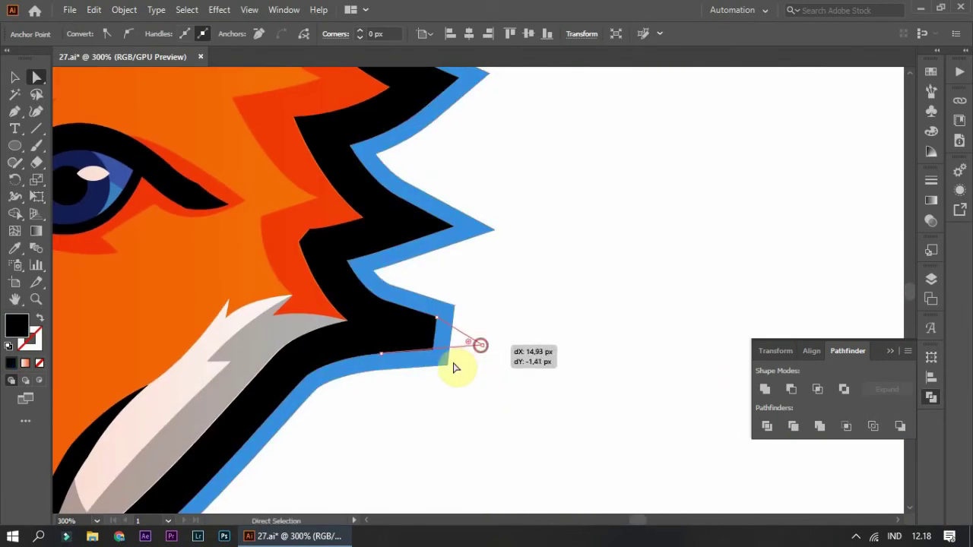
pyautogui.moveTo(455, 368); pyautogui.dragTo(548, 350)
pyautogui.click(557, 327)
# Nudge the orange fur tip's anchor slightly inward on the right cheek.
pyautogui.scroll(3, 499, 349)
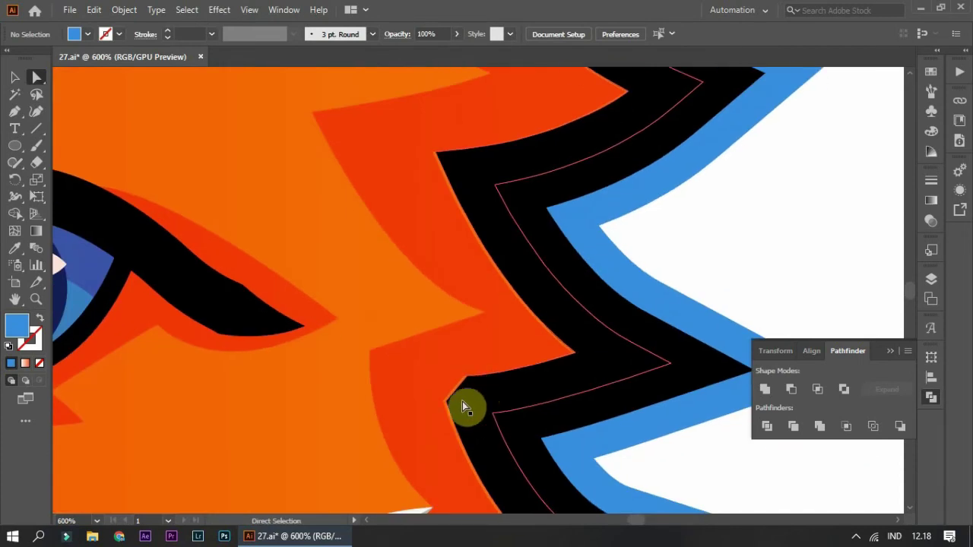
pyautogui.scroll(2, 466, 407)
pyautogui.scroll(-3, 110, 124)
pyautogui.click(110, 124)
pyautogui.click(15, 77)
pyautogui.scroll(3, 347, 206)
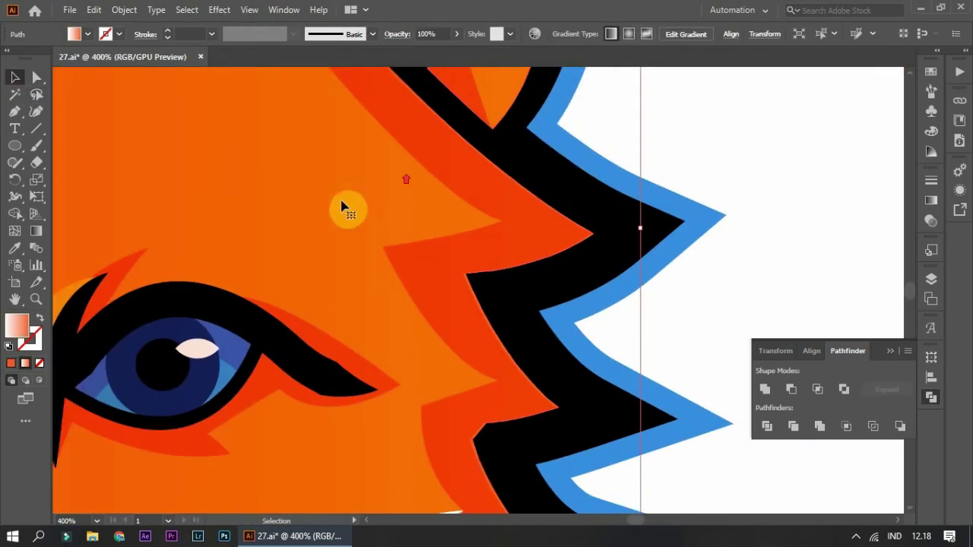
pyautogui.scroll(4, 574, 245)
pyautogui.scroll(2, 638, 228)
pyautogui.moveTo(556, 289); pyautogui.dragTo(561, 290)
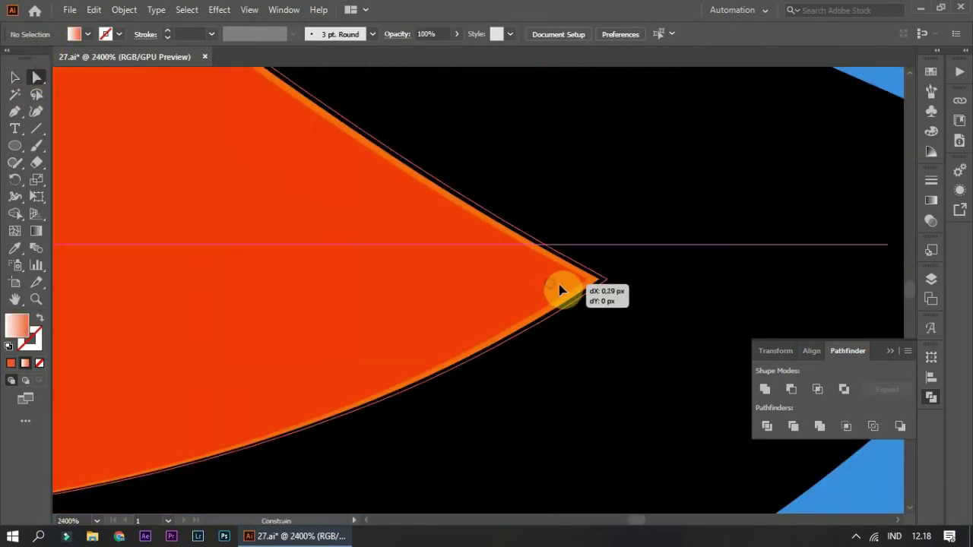
# Check the remaining orange fur tips at the right cheek edge, then zoom back out.
pyautogui.scroll(-3, 587, 298)
pyautogui.scroll(-2, 538, 332)
pyautogui.scroll(-2, 558, 341)
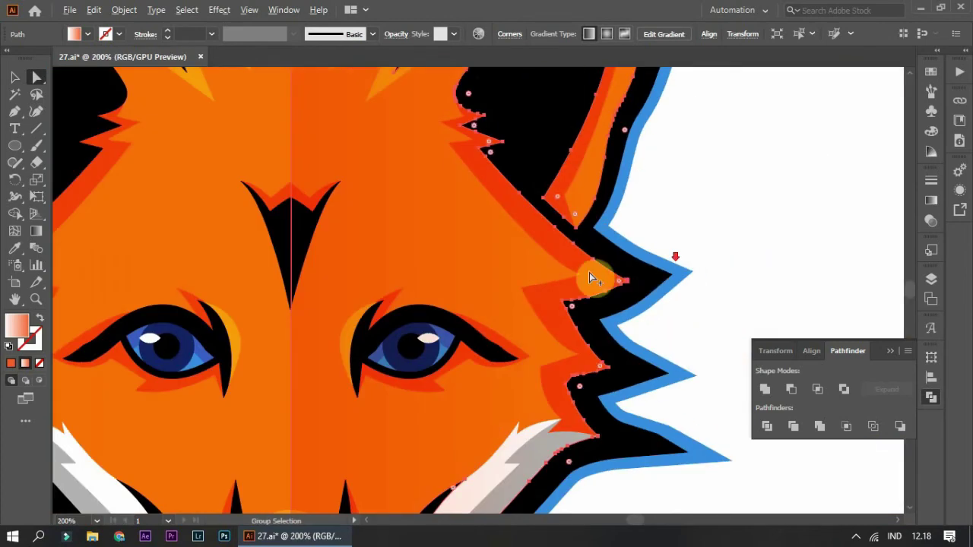
pyautogui.scroll(-2, 586, 272)
pyautogui.click(707, 226)
pyautogui.scroll(3, 569, 256)
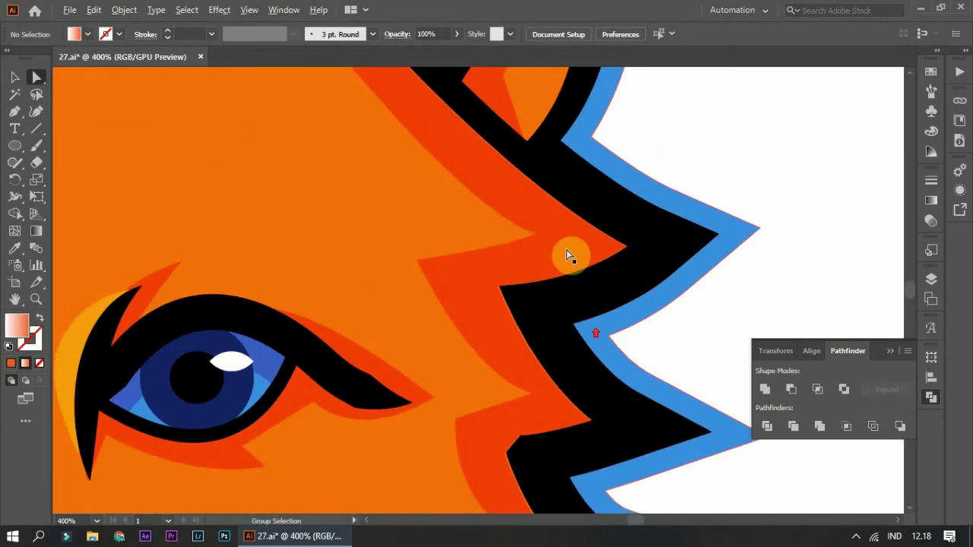
pyautogui.scroll(5, 593, 251)
pyautogui.click(610, 245)
pyautogui.scroll(-5, 665, 210)
pyautogui.scroll(-3, 487, 262)
pyautogui.click(656, 217)
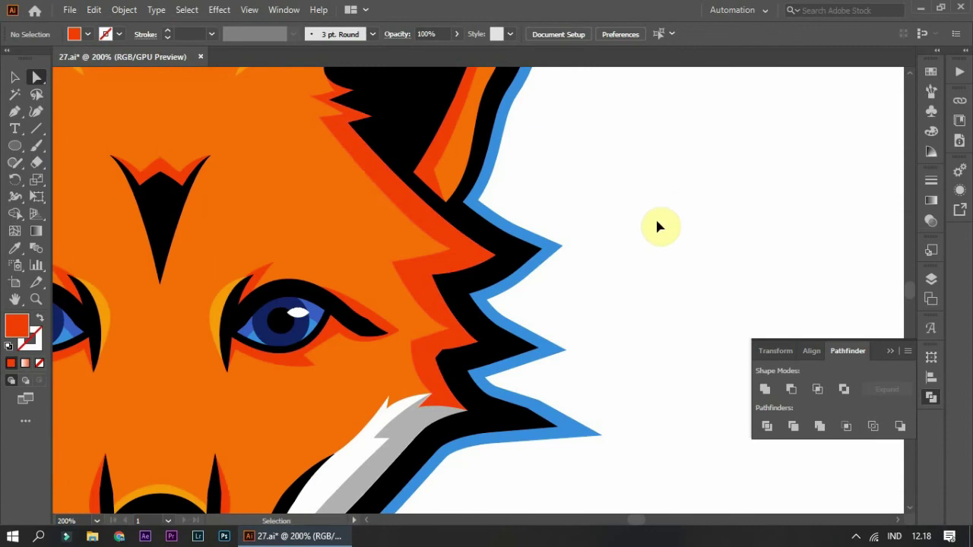
pyautogui.scroll(-2, 645, 260)
pyautogui.scroll(1, 645, 259)
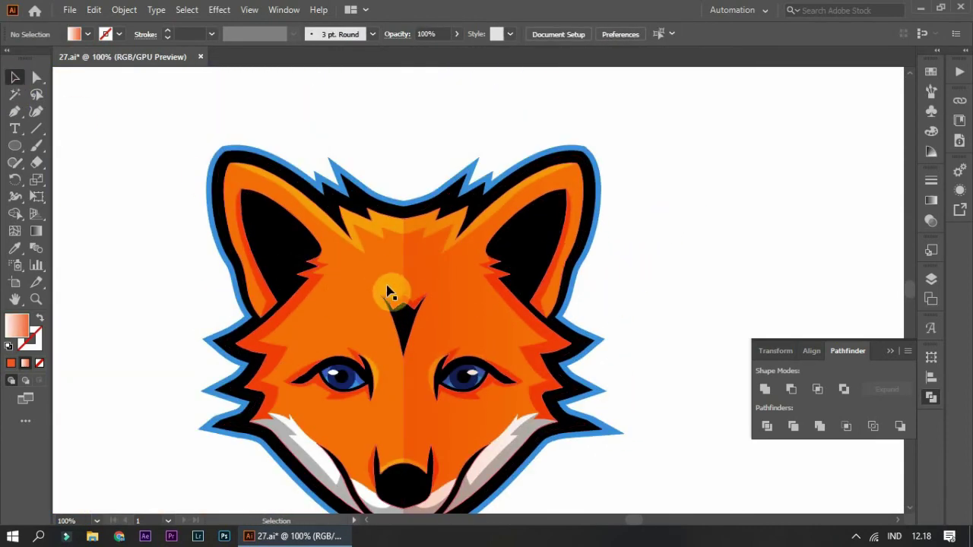
pyautogui.scroll(-2, 391, 289)
# Marquee-select the whole fox head and group it.
pyautogui.moveTo(228, 159); pyautogui.dragTo(560, 486)
pyautogui.rightClick(561, 210)
pyautogui.click(602, 311)
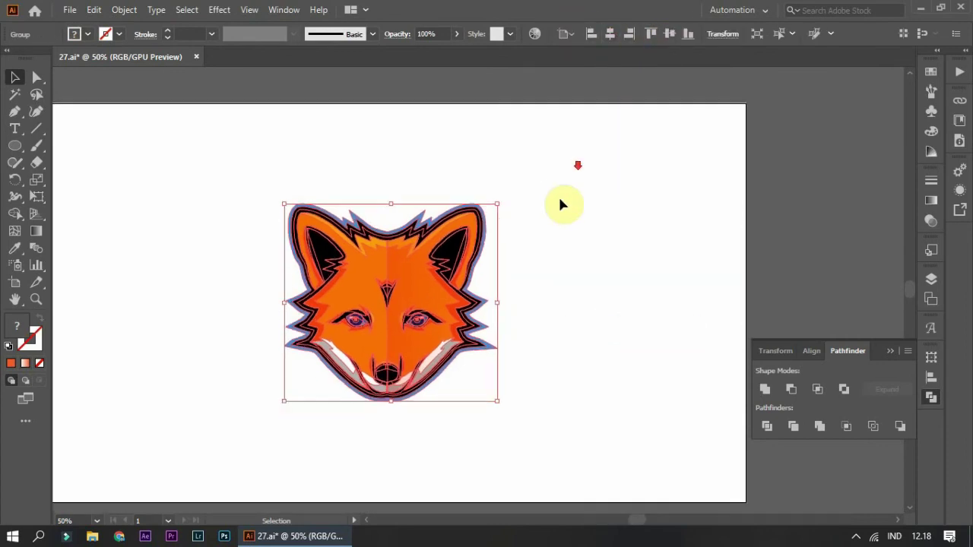
pyautogui.click(497, 348)
# Draw an artboard-sized rectangle behind the fox with a black fill.
pyautogui.hotkey('ctrl', '-')
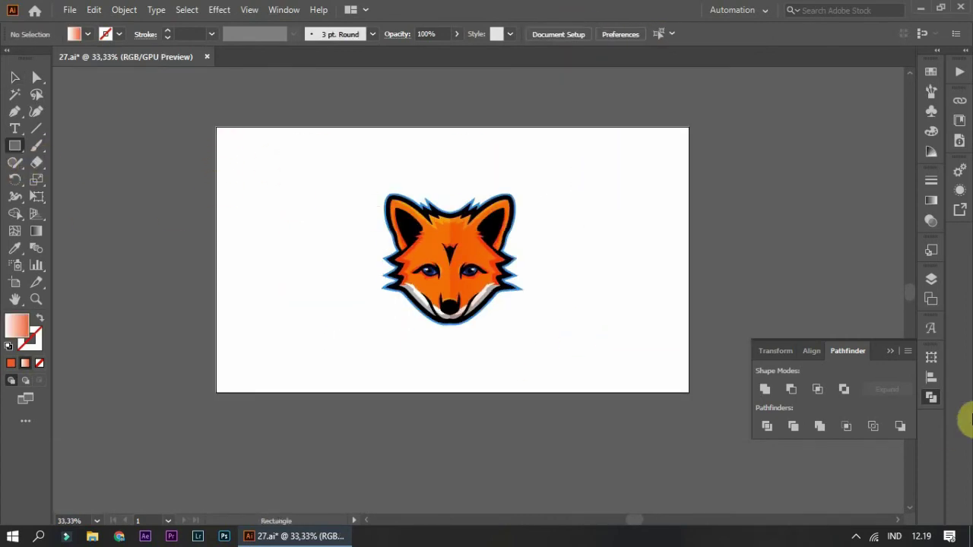
pyautogui.moveTo(216, 127); pyautogui.dragTo(688, 393)
pyautogui.scroll(2, 564, 405)
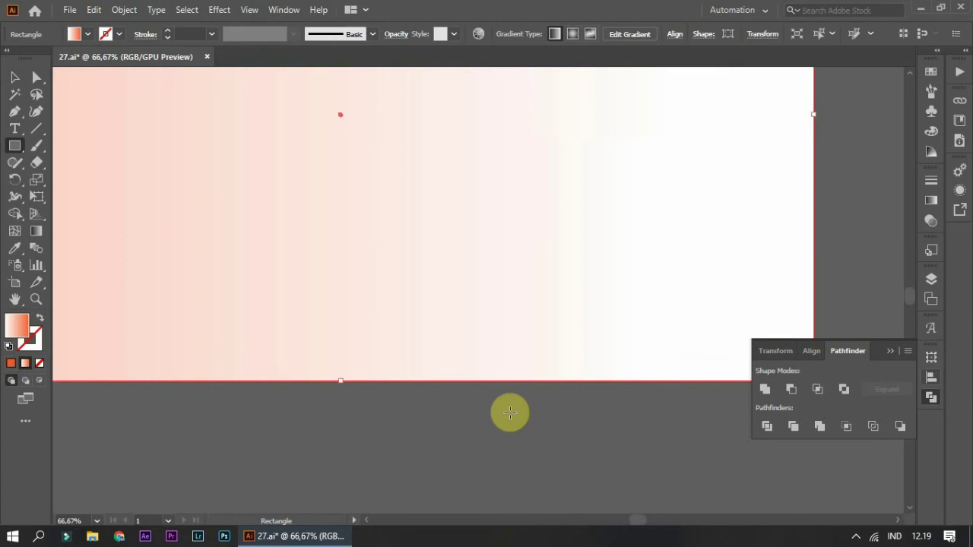
pyautogui.hotkey('ctrl', 'shift', '[')
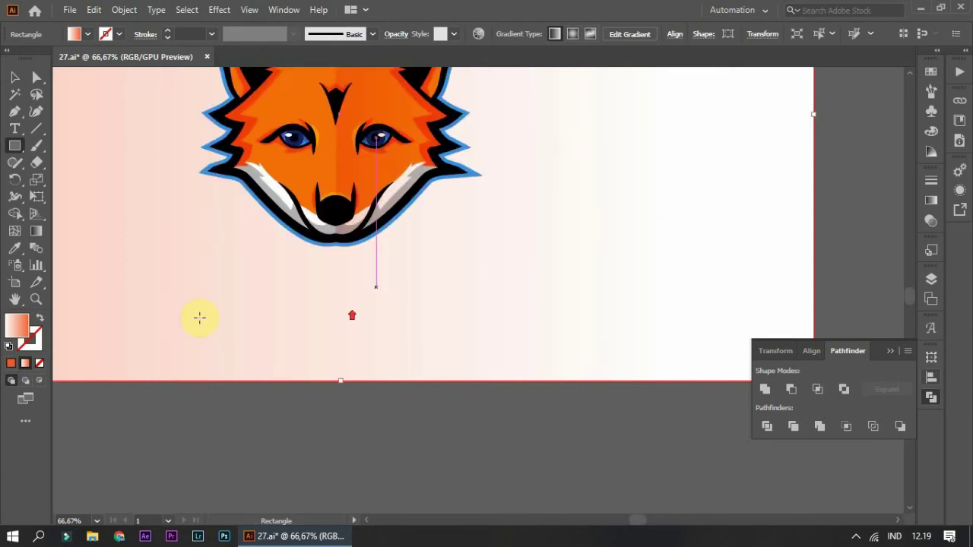
pyautogui.scroll(2, 198, 317)
pyautogui.click(15, 248)
pyautogui.click(380, 220)
pyautogui.scroll(2, 380, 224)
# Change the background rectangle's colour to dark navy #00102A in the Color panel.
pyautogui.hotkey('ctrl', 'a')
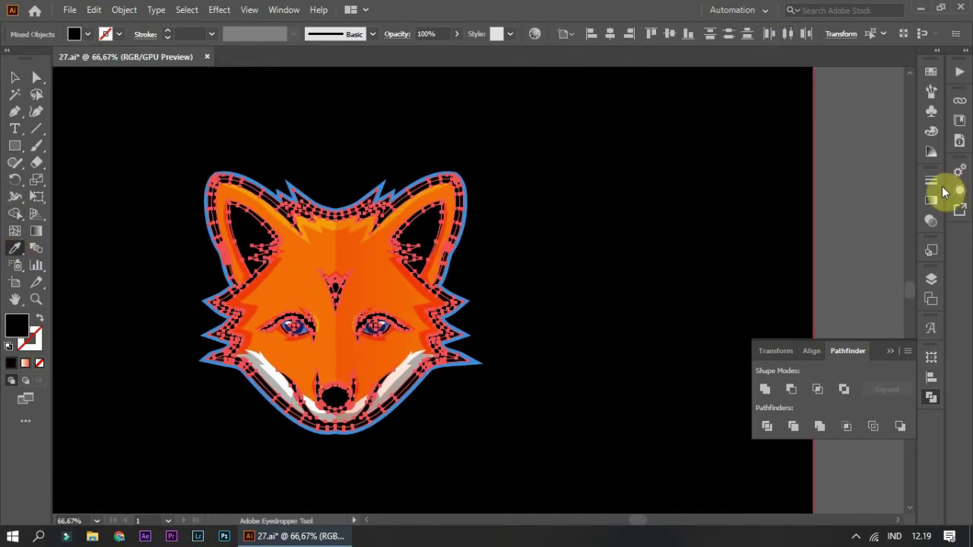
pyautogui.click(931, 131)
pyautogui.click(821, 135)
pyautogui.moveTo(821, 137); pyautogui.dragTo(798, 115)
pyautogui.click(811, 136)
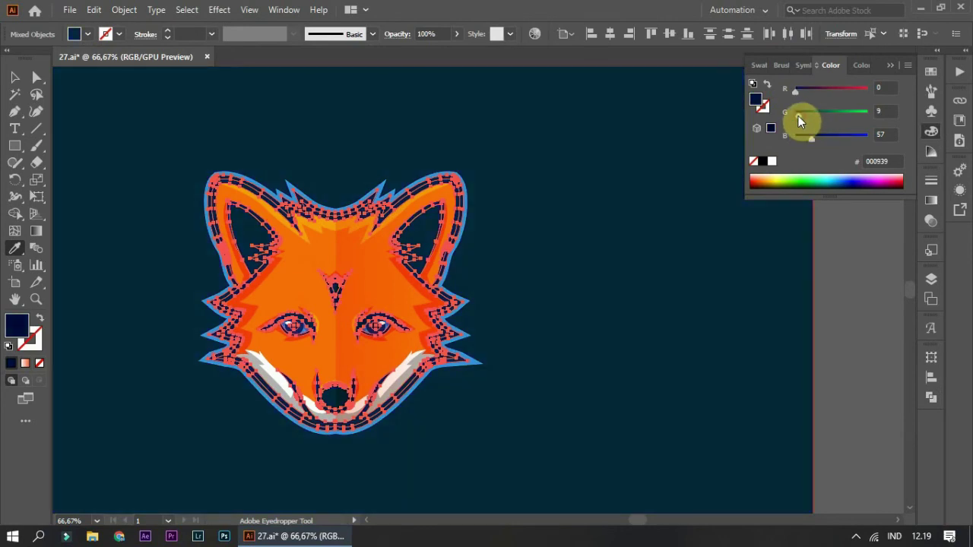
pyautogui.click(799, 114)
# Lighten the fox's blue outer outline to cyan.
pyautogui.click(14, 77)
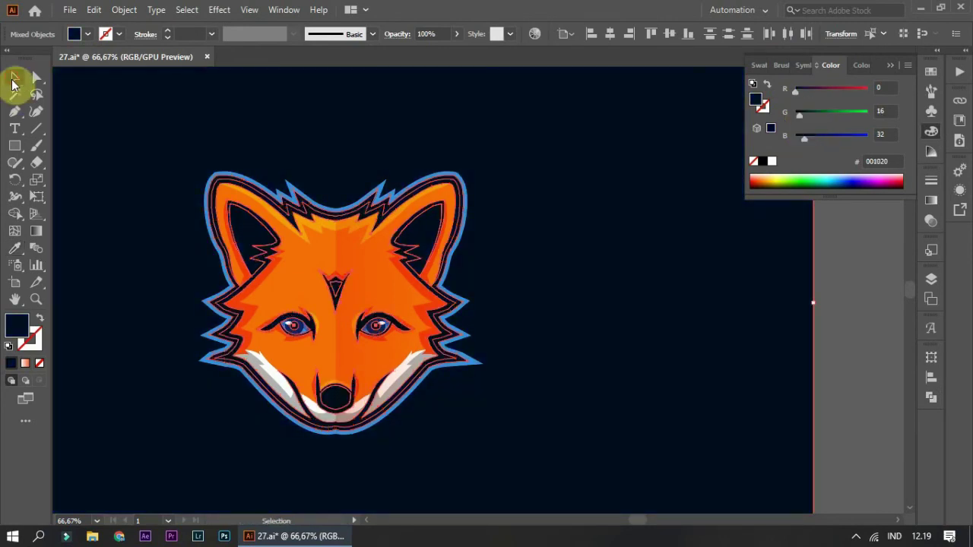
pyautogui.click(37, 77)
pyautogui.click(465, 303)
pyautogui.scroll(2, 456, 304)
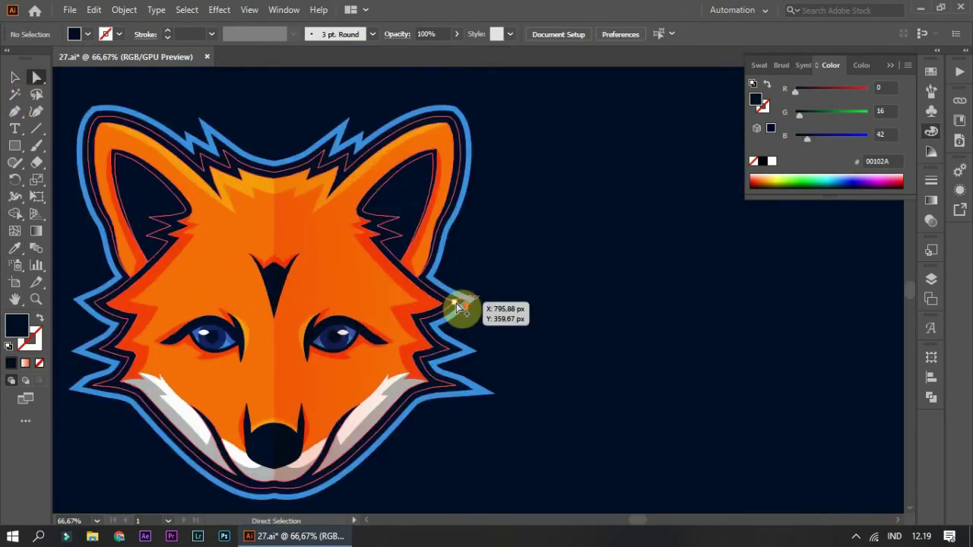
pyautogui.scroll(4, 456, 303)
pyautogui.moveTo(857, 128); pyautogui.dragTo(850, 114)
# Reselect the grouped fox with the Selection tool.
pyautogui.hotkey('ctrl', '0')
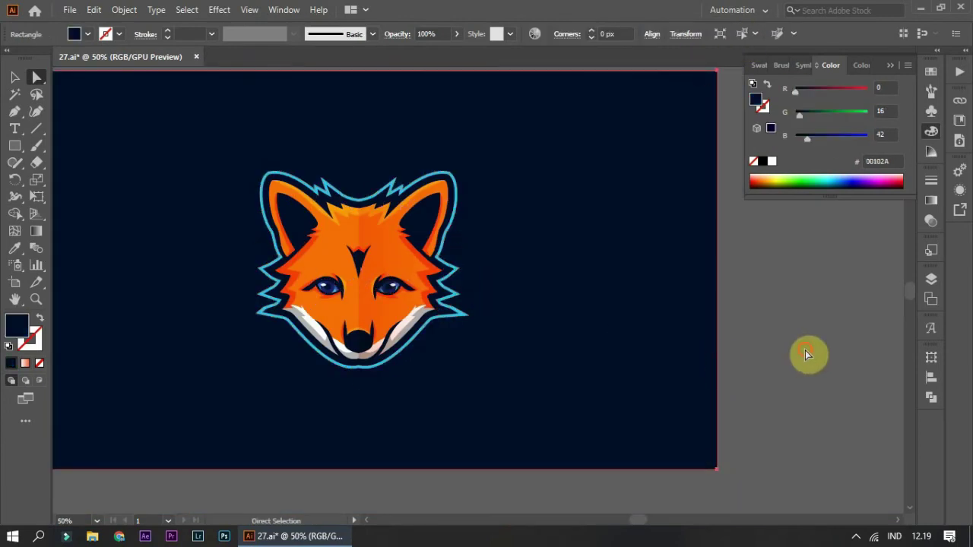
pyautogui.scroll(2, 684, 228)
pyautogui.click(651, 35)
pyautogui.click(14, 78)
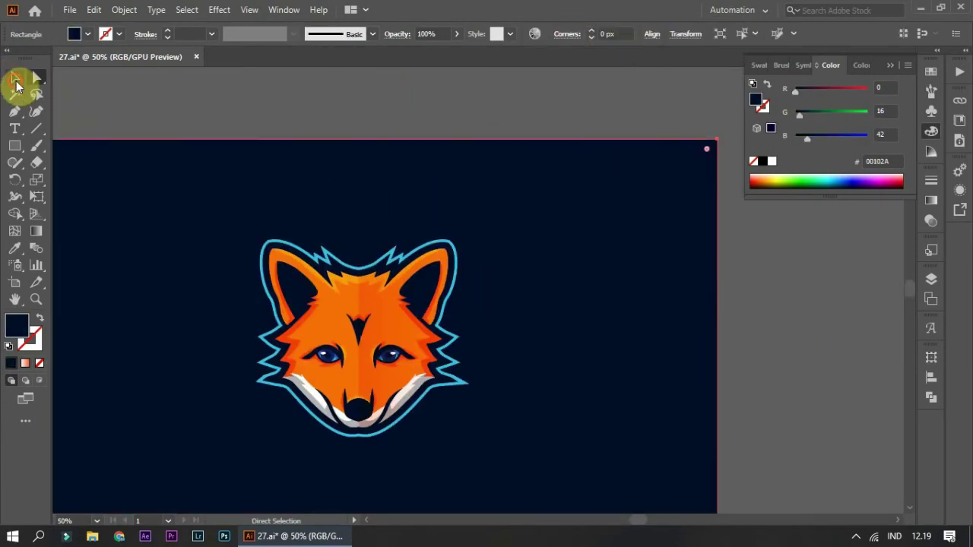
pyautogui.scroll(-2, 618, 306)
pyautogui.scroll(2, 619, 307)
pyautogui.click(338, 263)
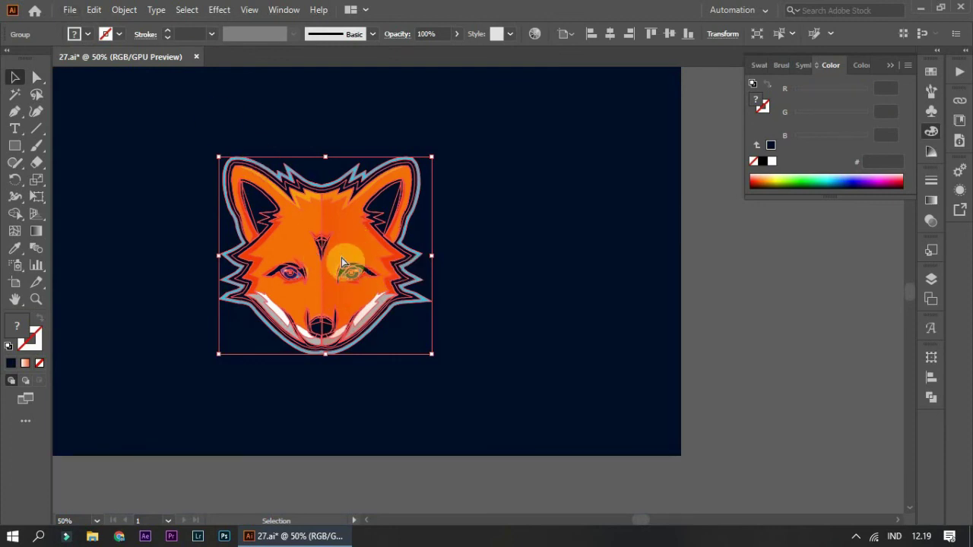
# Copy the fox, paste it in place, and scale the copy up.
pyautogui.press('a')
pyautogui.click(94, 9)
pyautogui.click(117, 78)
pyautogui.click(94, 9)
pyautogui.click(145, 148)
pyautogui.moveTo(434, 163); pyautogui.dragTo(586, 82)
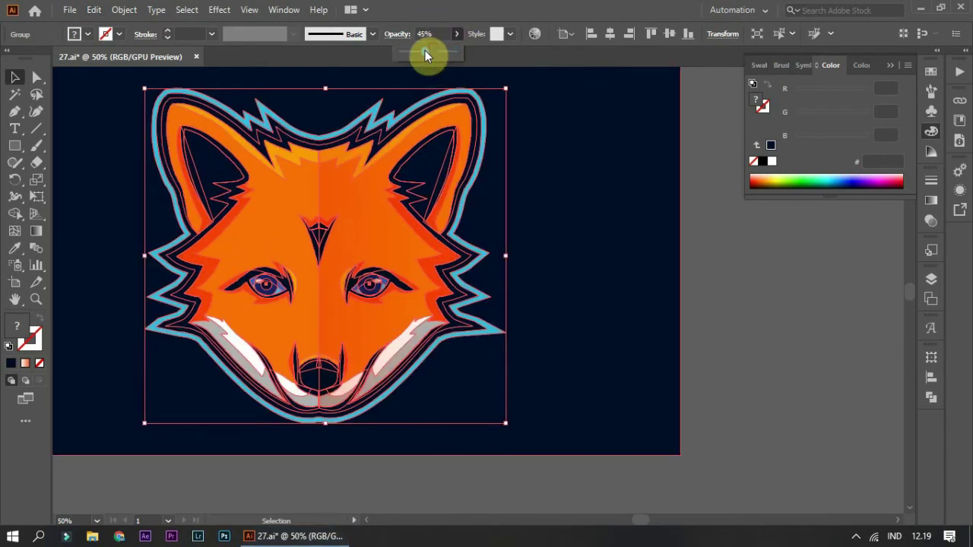
# Fade the large fox copy and send it behind the front fox.
pyautogui.hotkey('ctrl', 'a')
pyautogui.rightClick(571, 163)
pyautogui.click(748, 351)
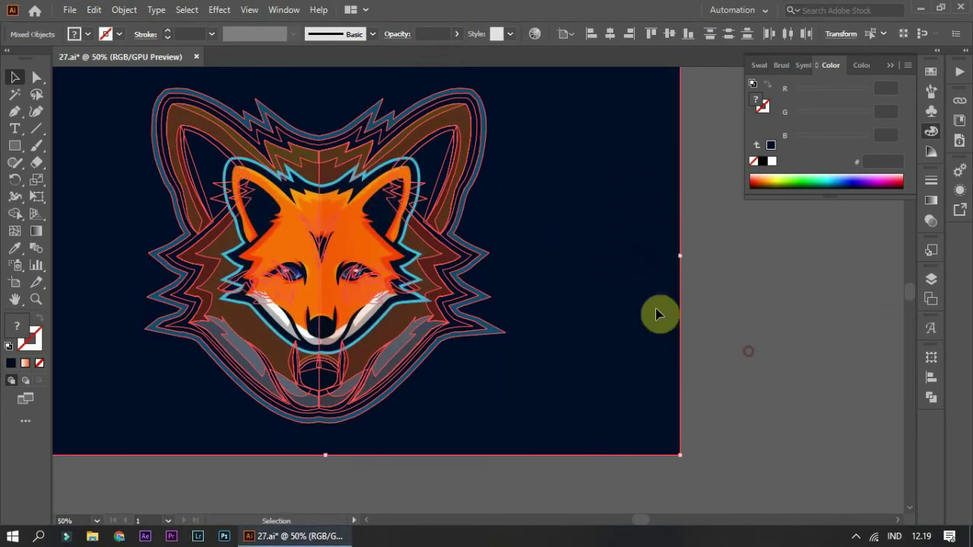
pyautogui.click(659, 314)
pyautogui.hotkey('ctrl', '-')
# Resize the large faded fox to fill the navy background.
pyautogui.click(543, 298)
pyautogui.moveTo(556, 332); pyautogui.dragTo(582, 382)
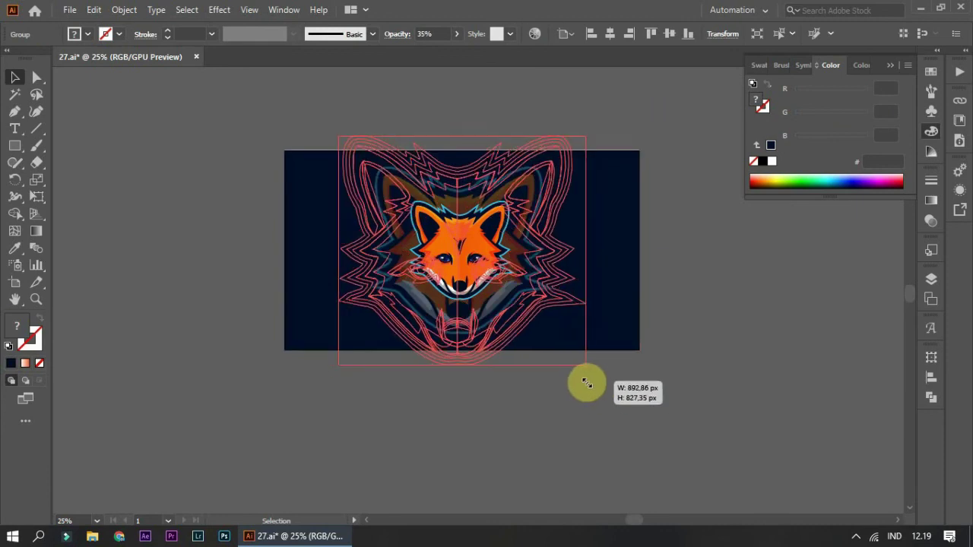
pyautogui.click(750, 289)
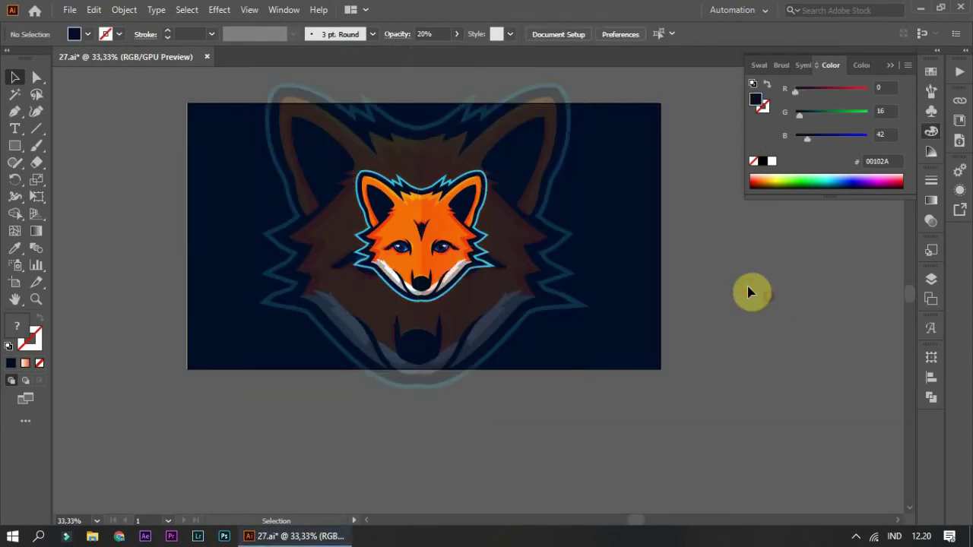
pyautogui.scroll(1, 733, 286)
pyautogui.scroll(-1, 414, 266)
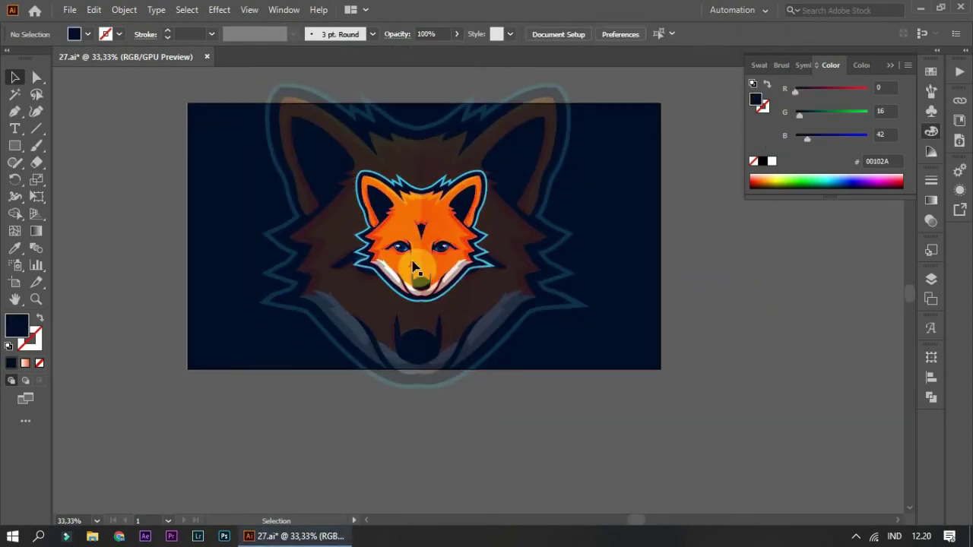
# Enlarge the small full-colour front fox slightly.
pyautogui.click(466, 282)
pyautogui.moveTo(491, 307); pyautogui.dragTo(502, 313)
pyautogui.click(530, 430)
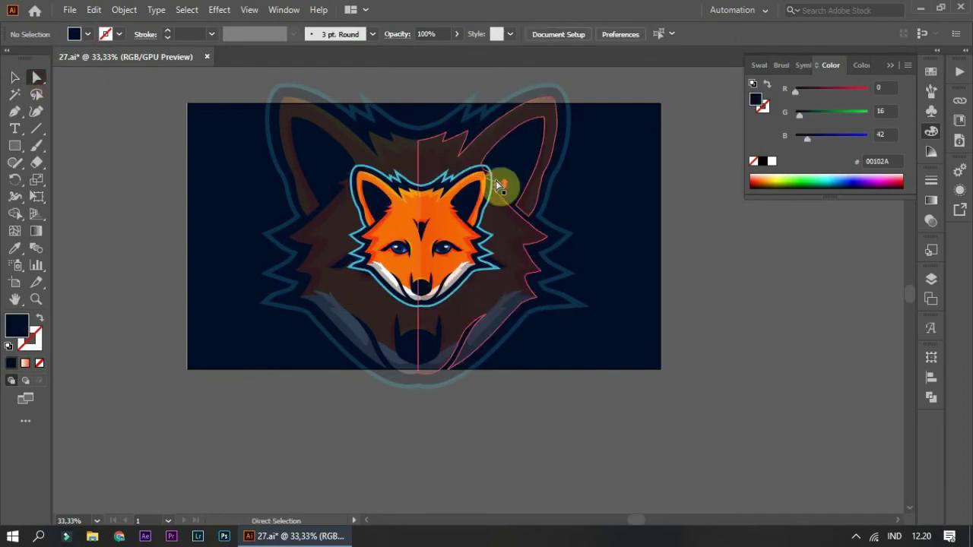
pyautogui.keyDown('alt'); pyautogui.scroll(5, 498, 185); pyautogui.keyUp('alt')
pyautogui.click(482, 182)
pyautogui.click(219, 9)
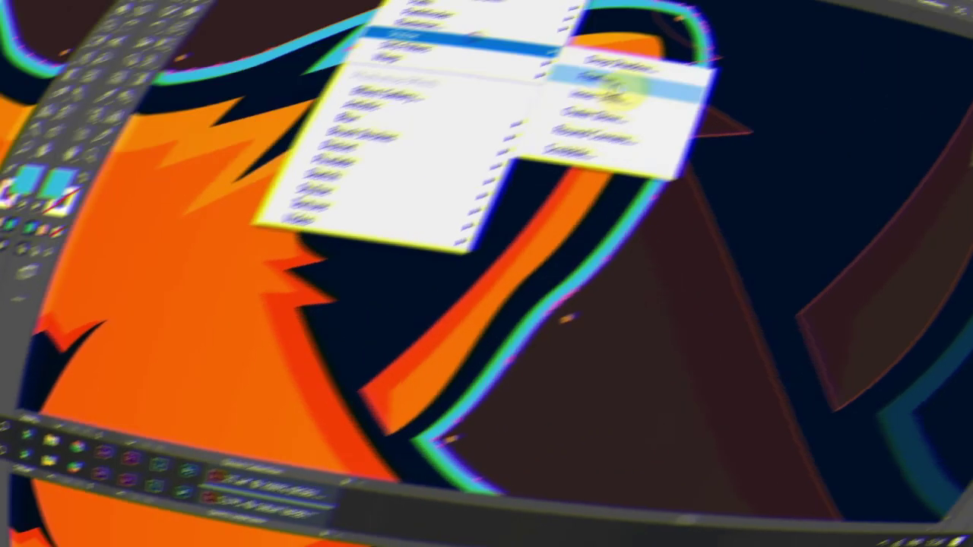